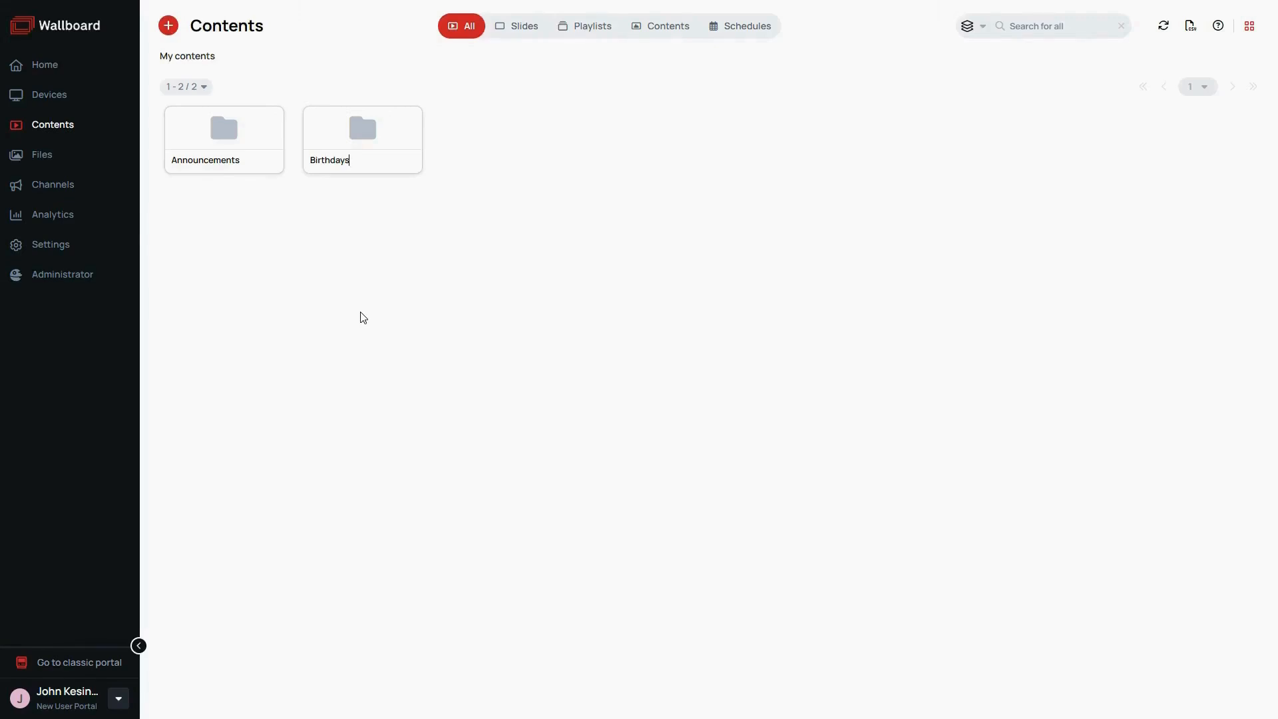
# Step: Create content named "Announcements" from the Networking Night corporate announcement template
pyautogui.click(176, 32)
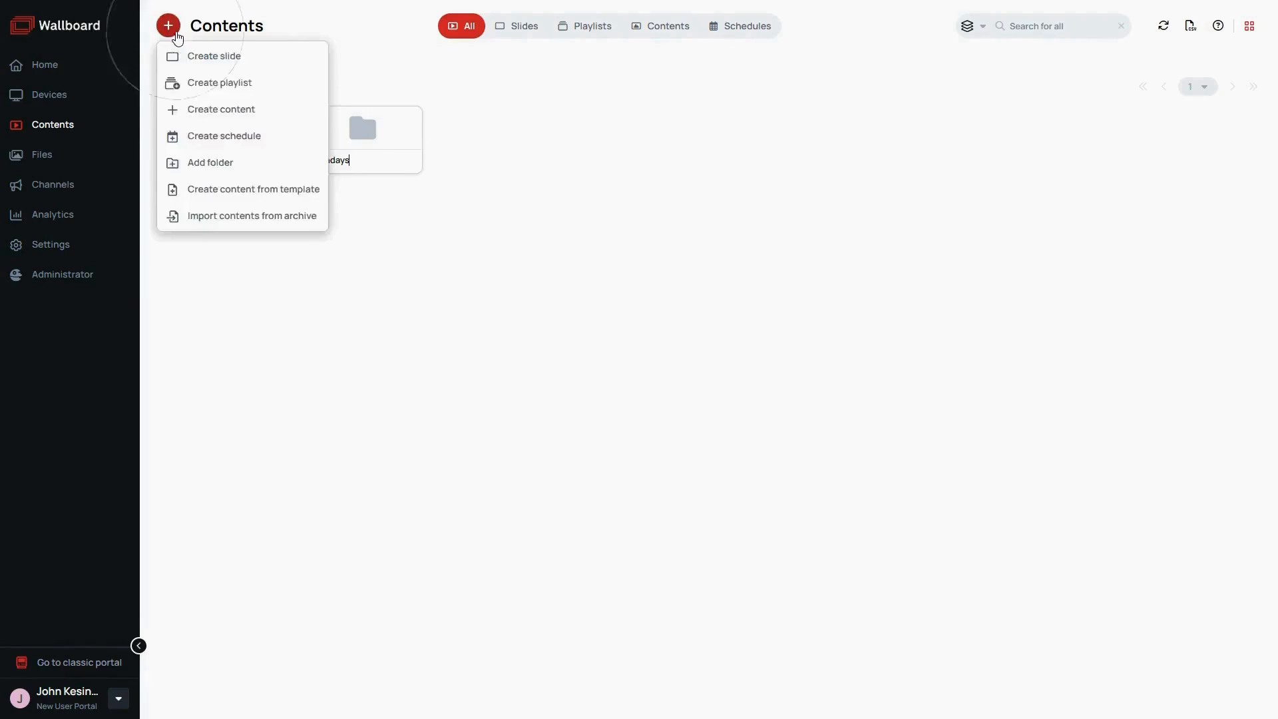
pyautogui.click(219, 190)
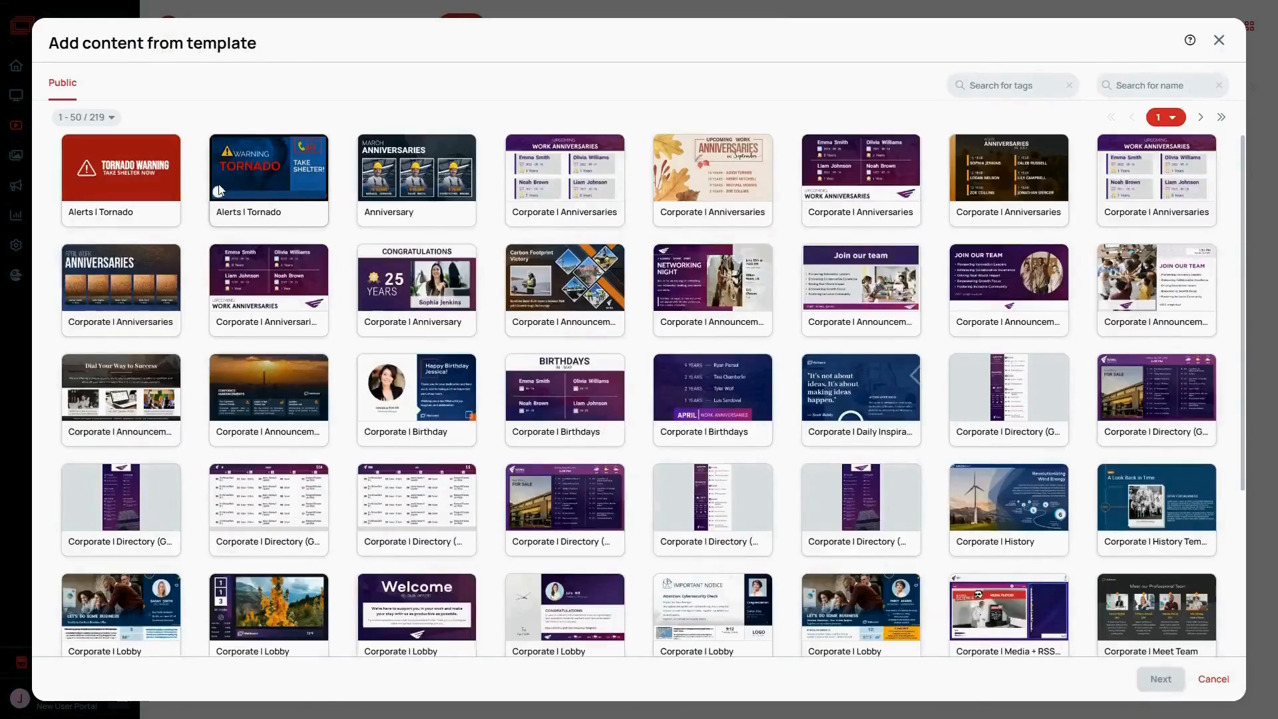
pyautogui.click(669, 297)
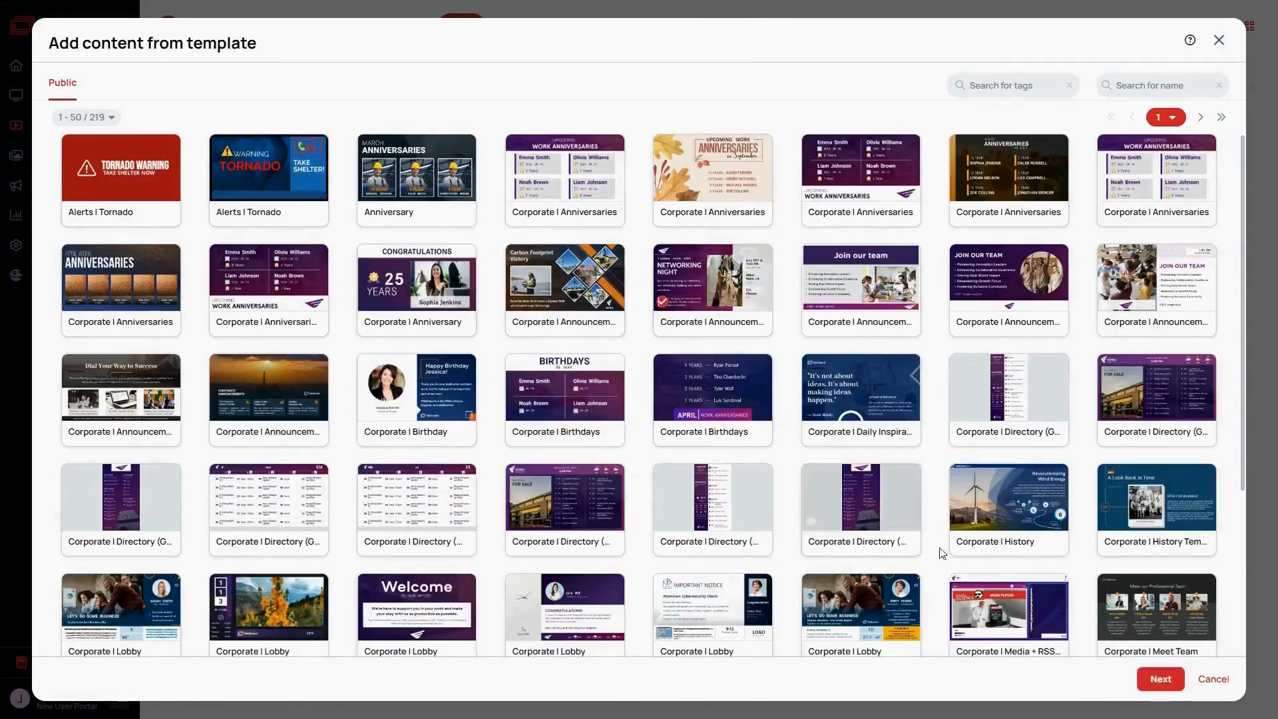
pyautogui.click(1158, 678)
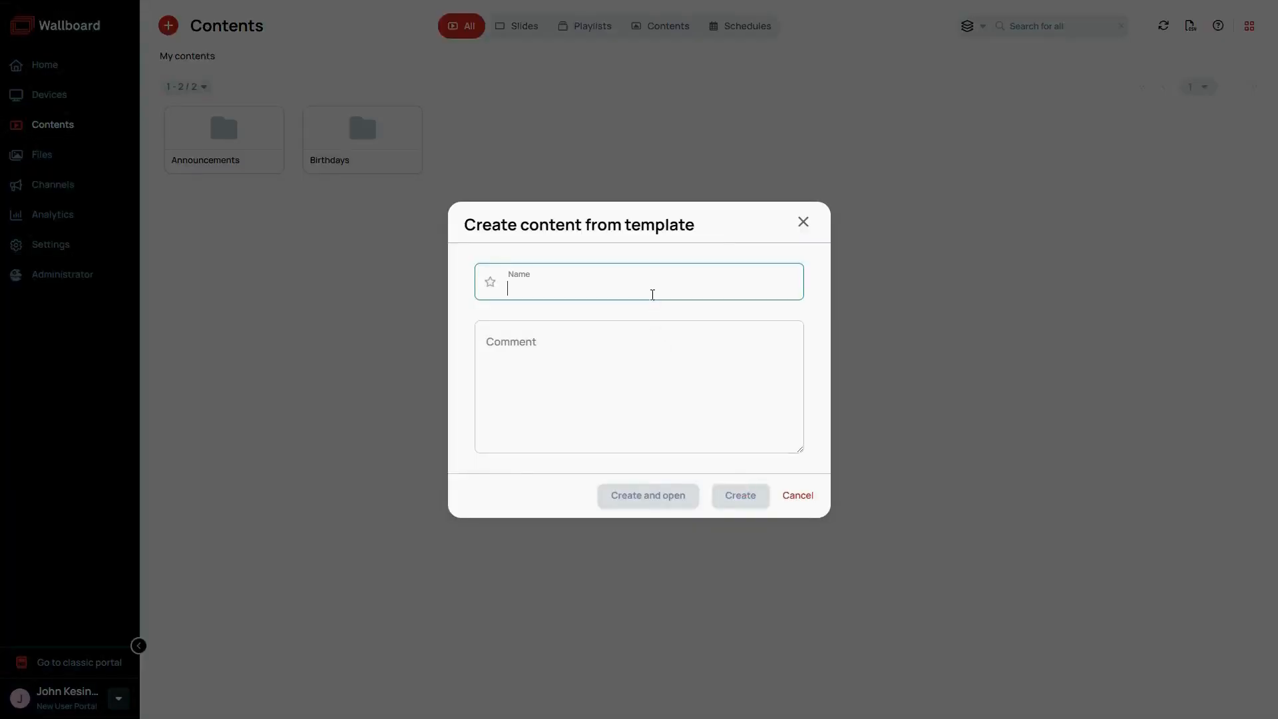
pyautogui.click(652, 291)
pyautogui.write('Announcements')
pyautogui.click(740, 498)
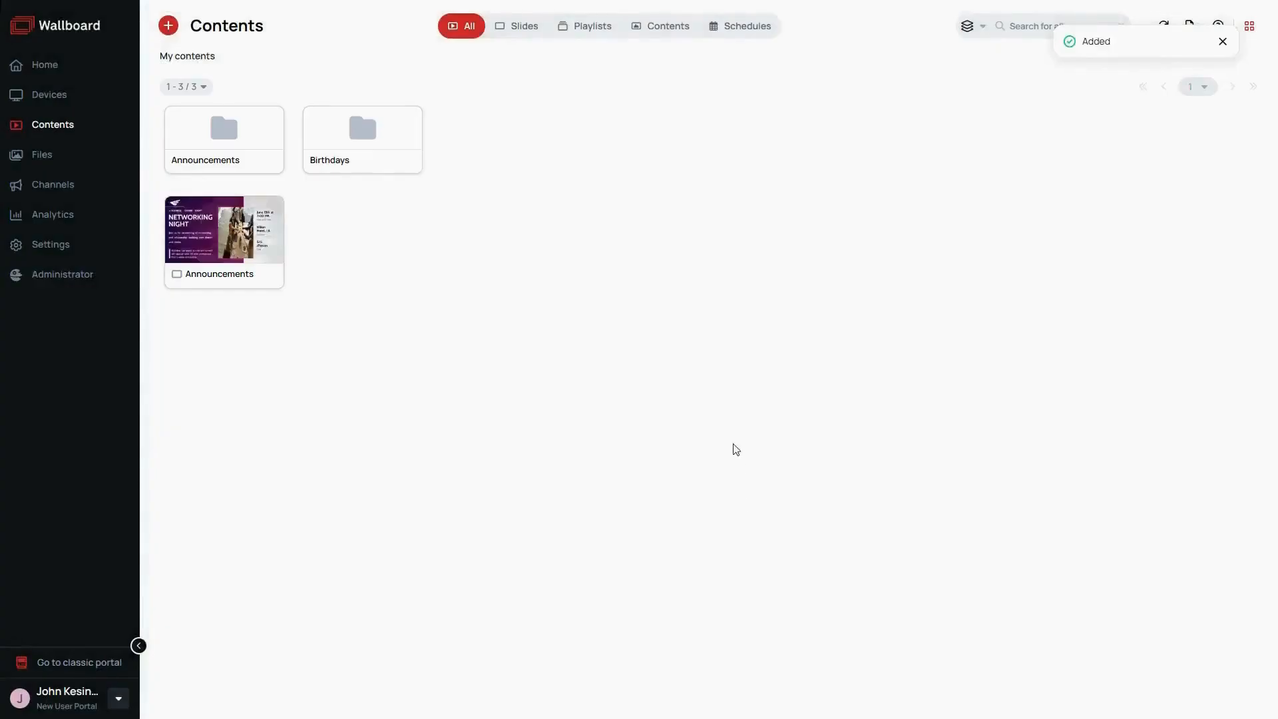
# Step: Create content named "Welcome" from the purple Corporate | Lobby template with the Welcome heading
pyautogui.click(168, 26)
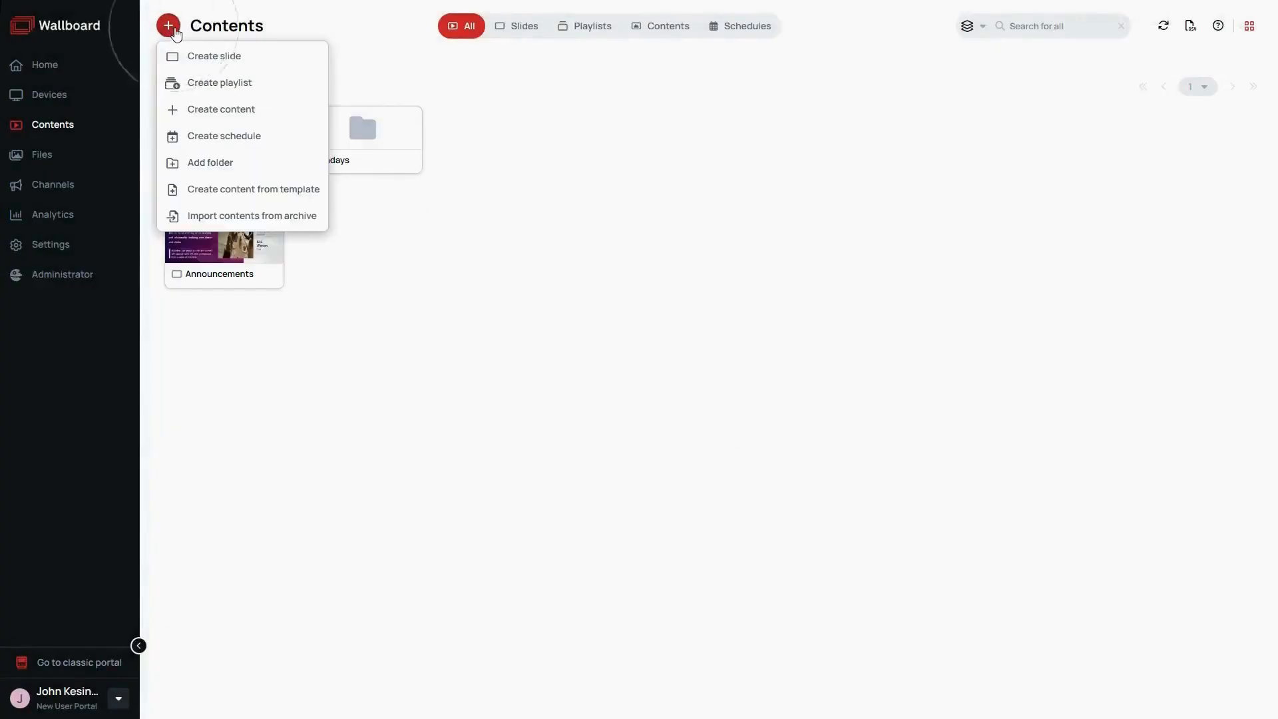
pyautogui.click(256, 188)
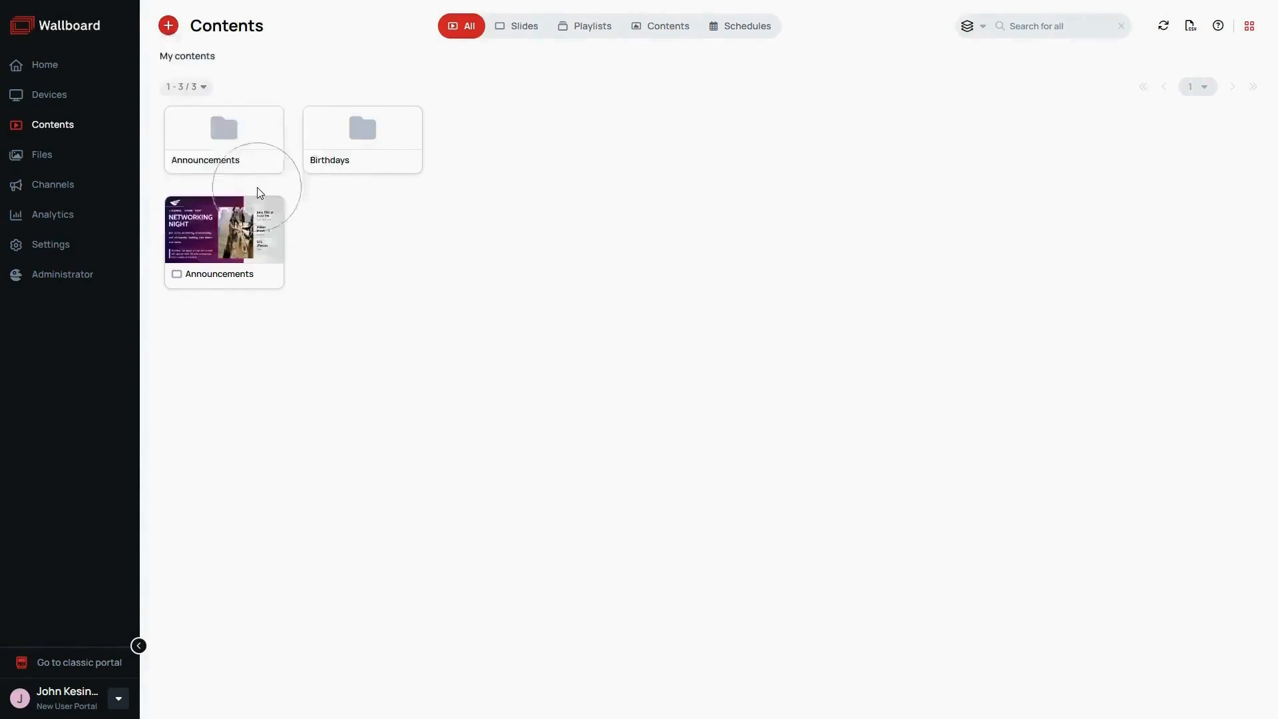
pyautogui.scroll(-1, 395, 486)
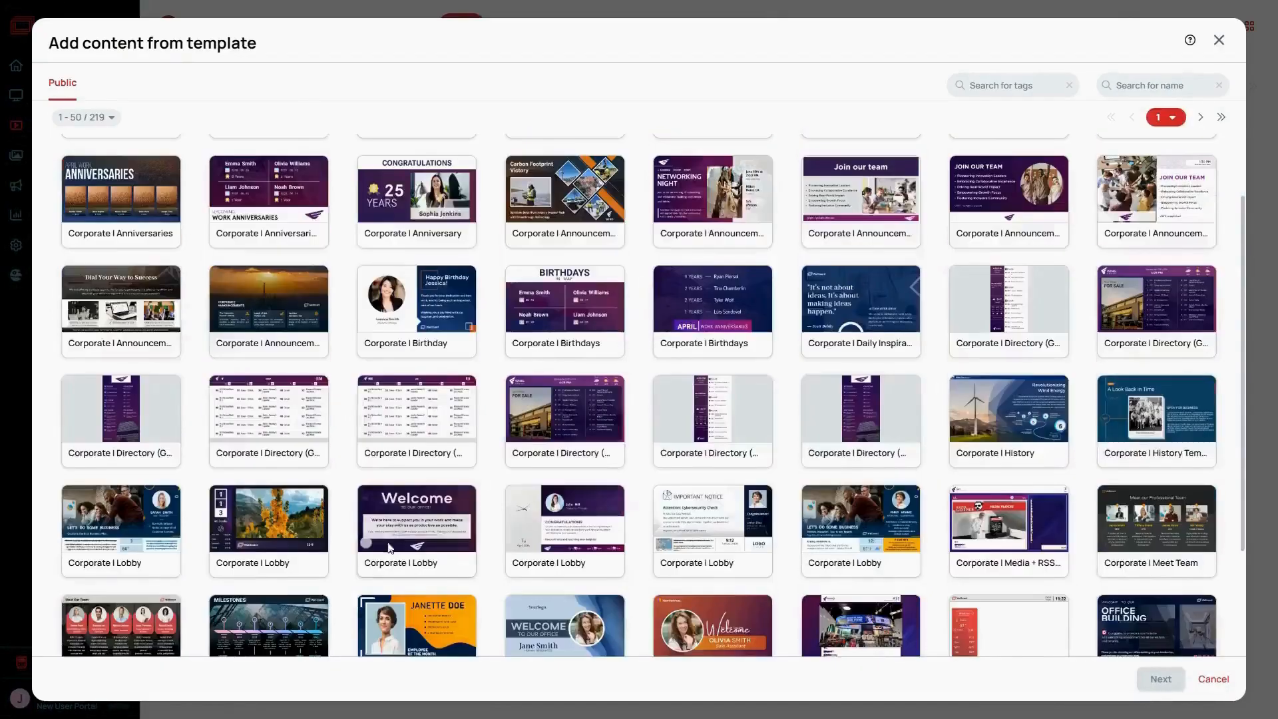
pyautogui.click(364, 547)
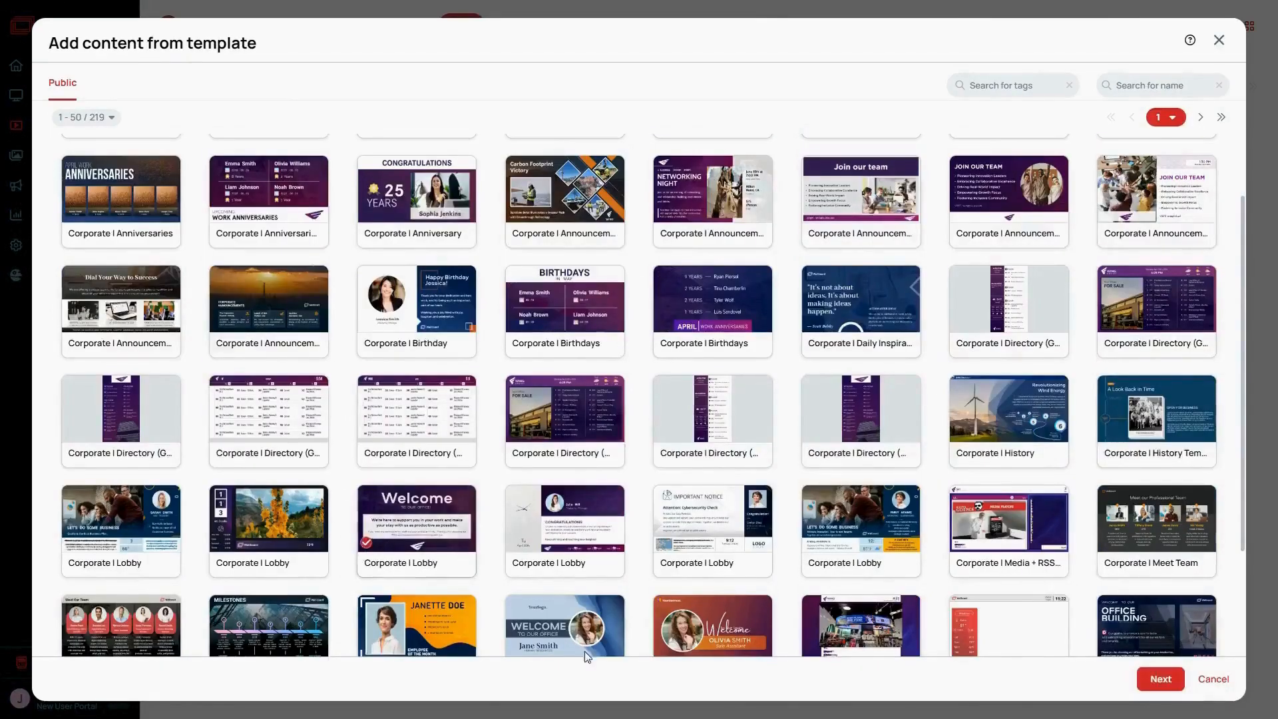
pyautogui.click(1159, 679)
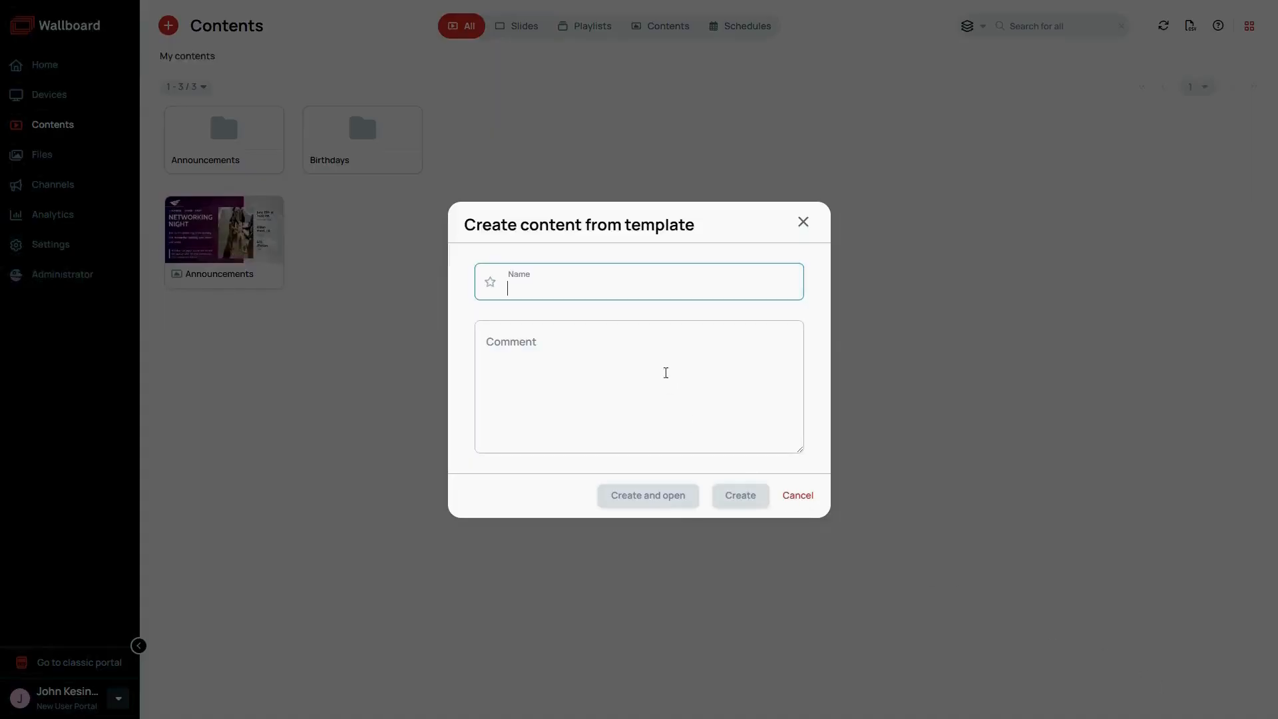
pyautogui.click(621, 286)
pyautogui.write('Welcome')
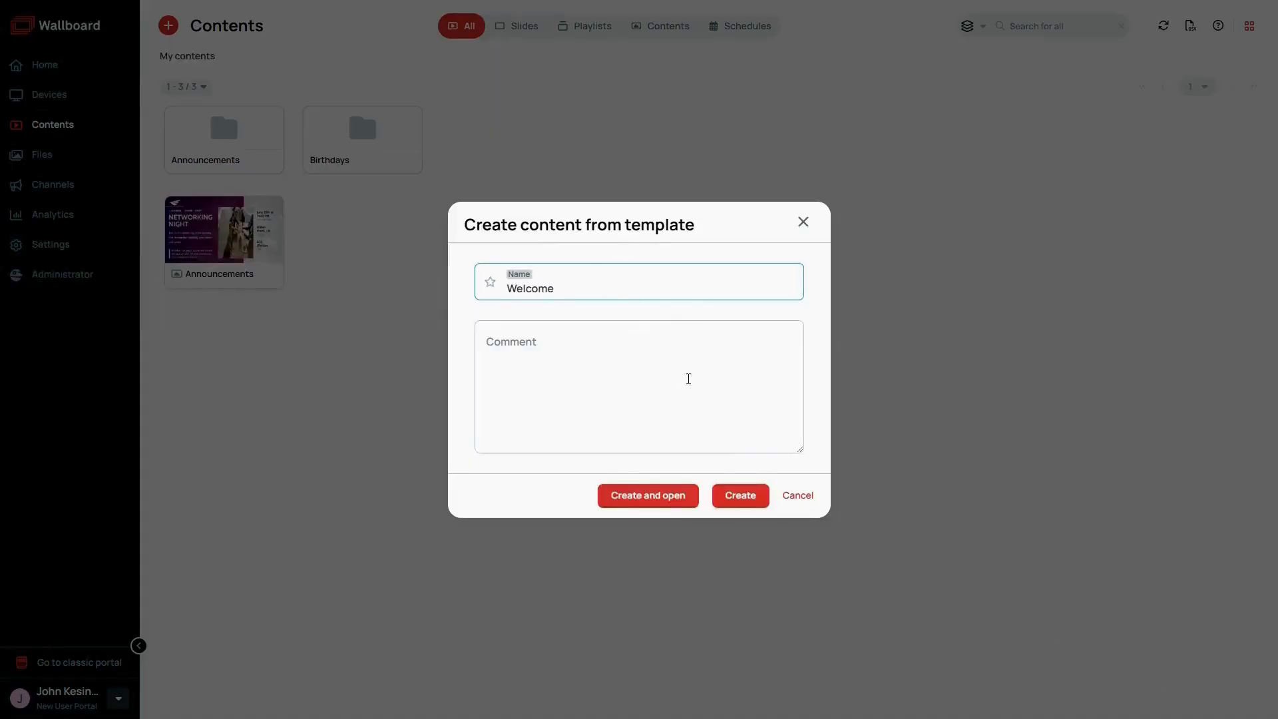
pyautogui.click(738, 496)
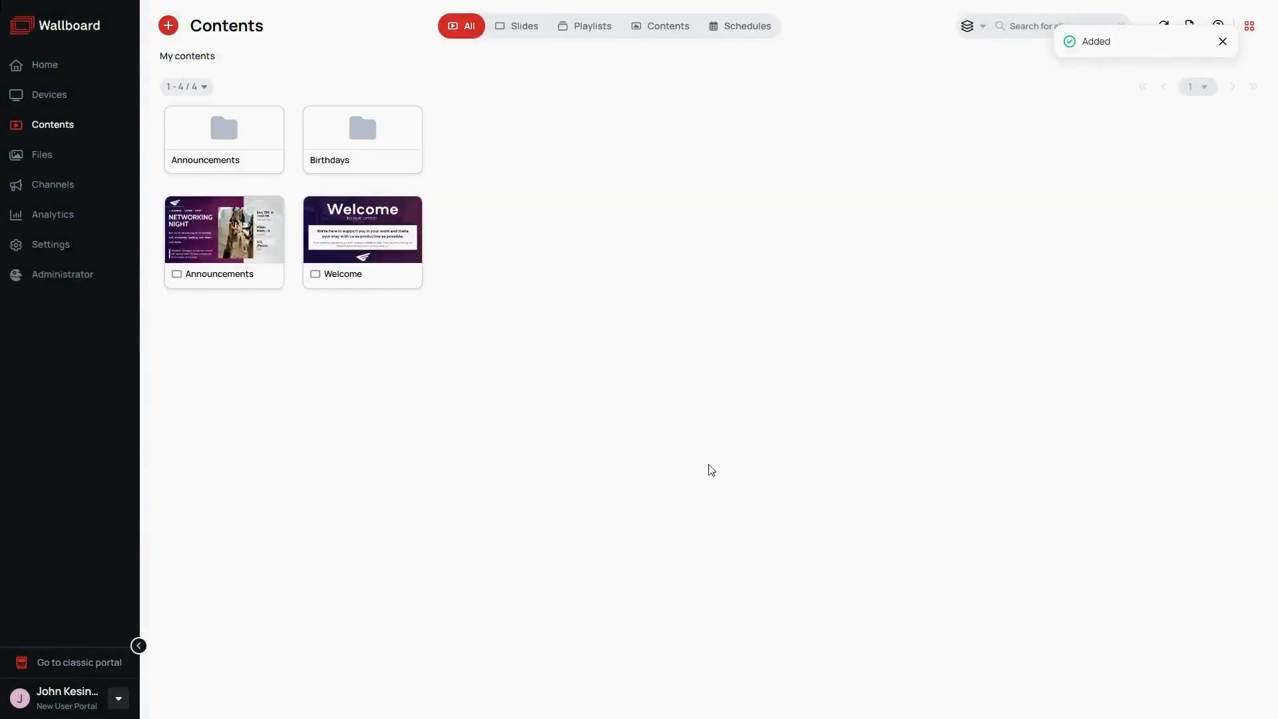
# Step: Search the templates by name for "weather" and create content named "Weather Forecast" from the blue Dallas Weather | Forecast template
pyautogui.click(171, 31)
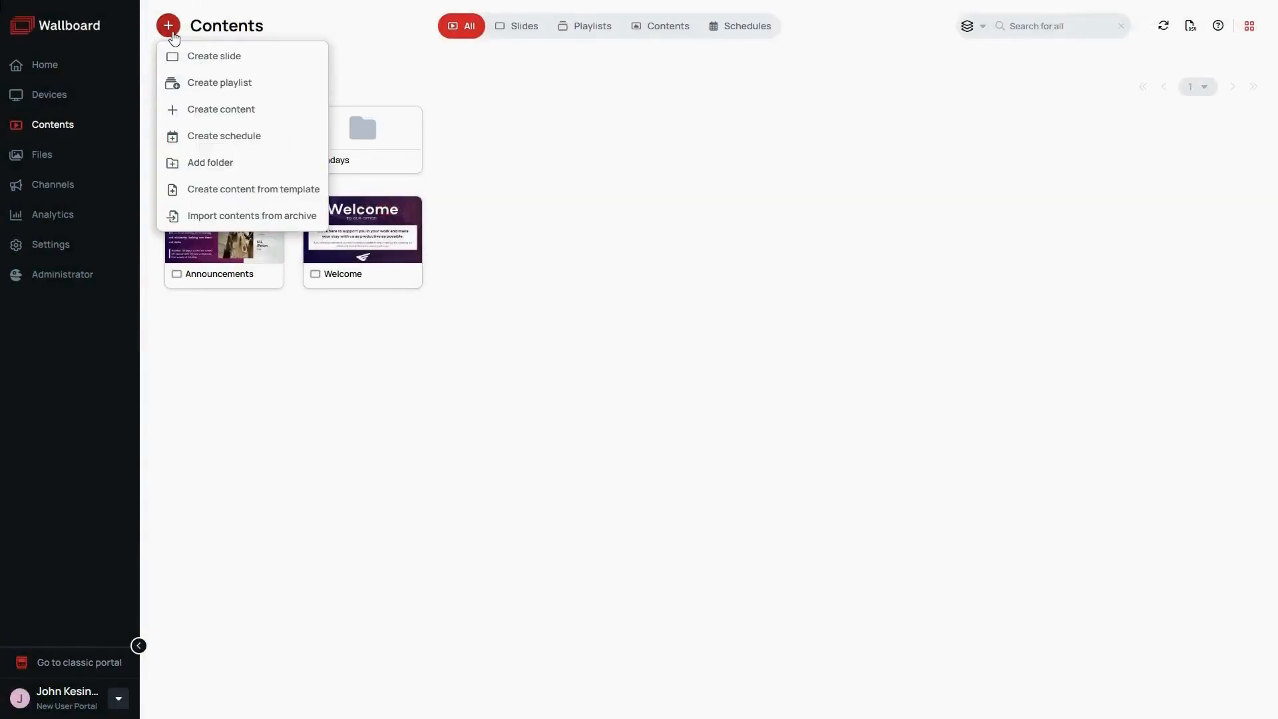
pyautogui.click(239, 189)
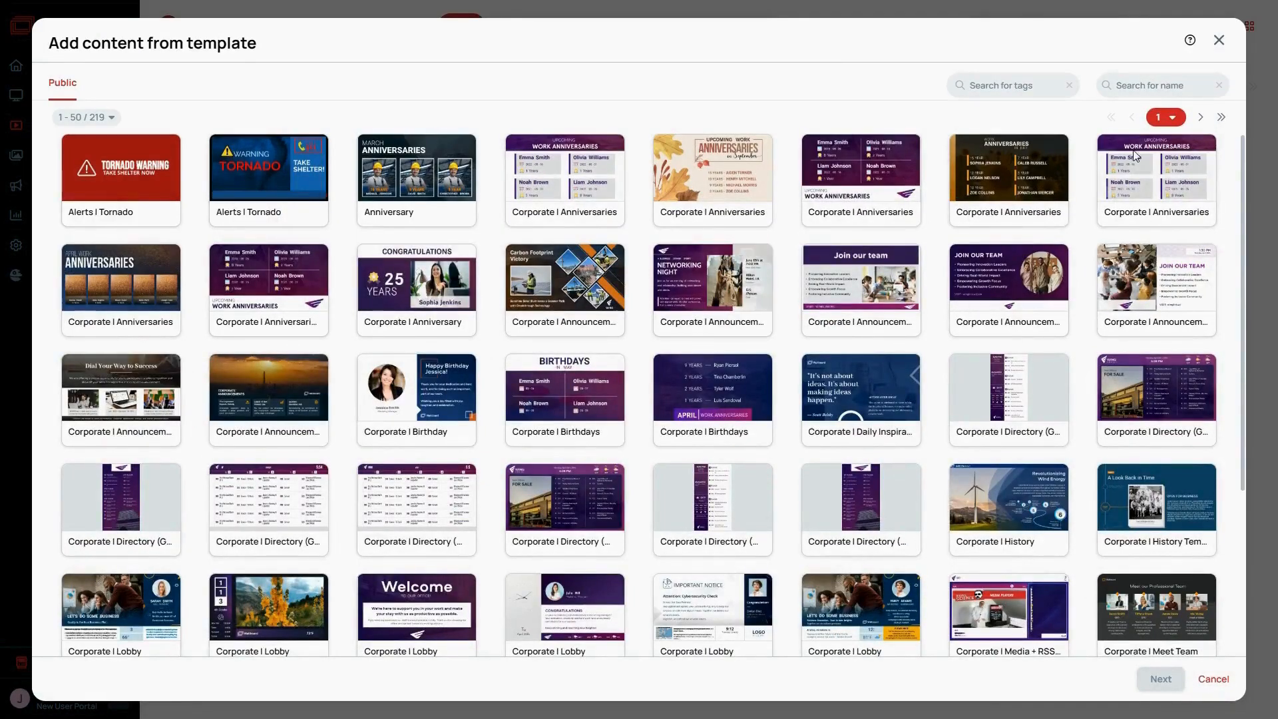
pyautogui.click(1149, 89)
pyautogui.write('weather')
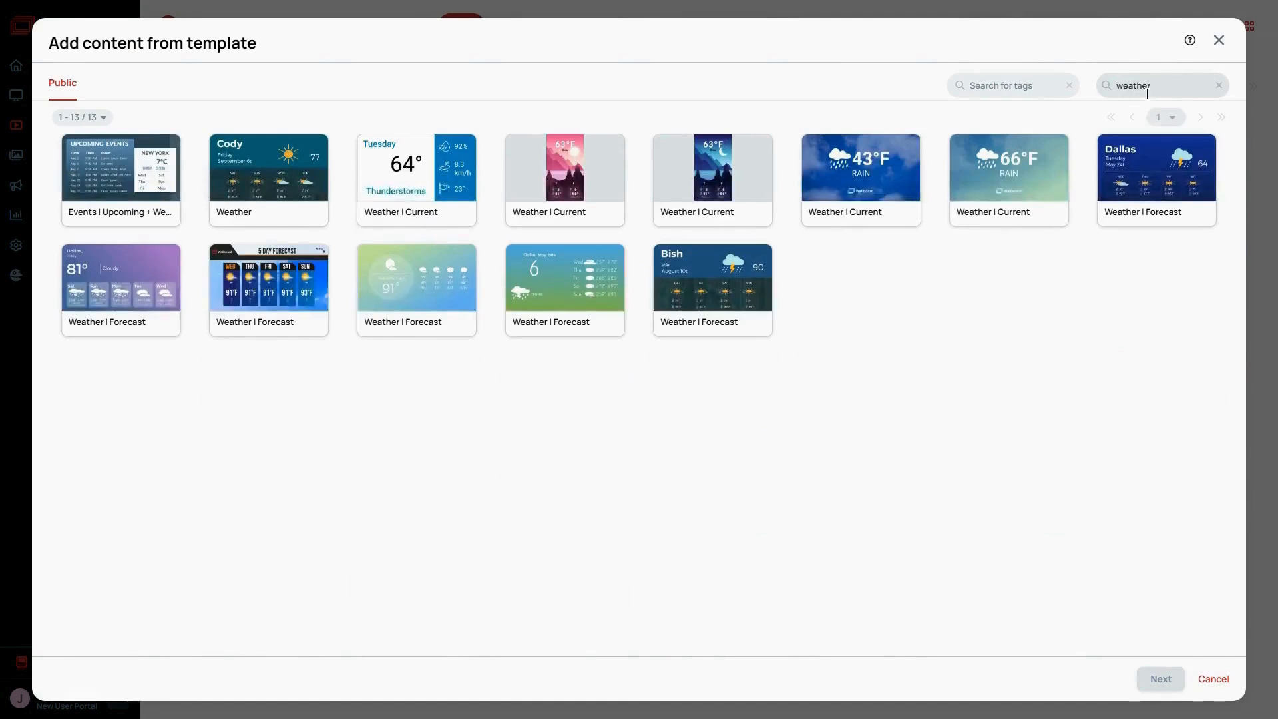
pyautogui.click(1106, 195)
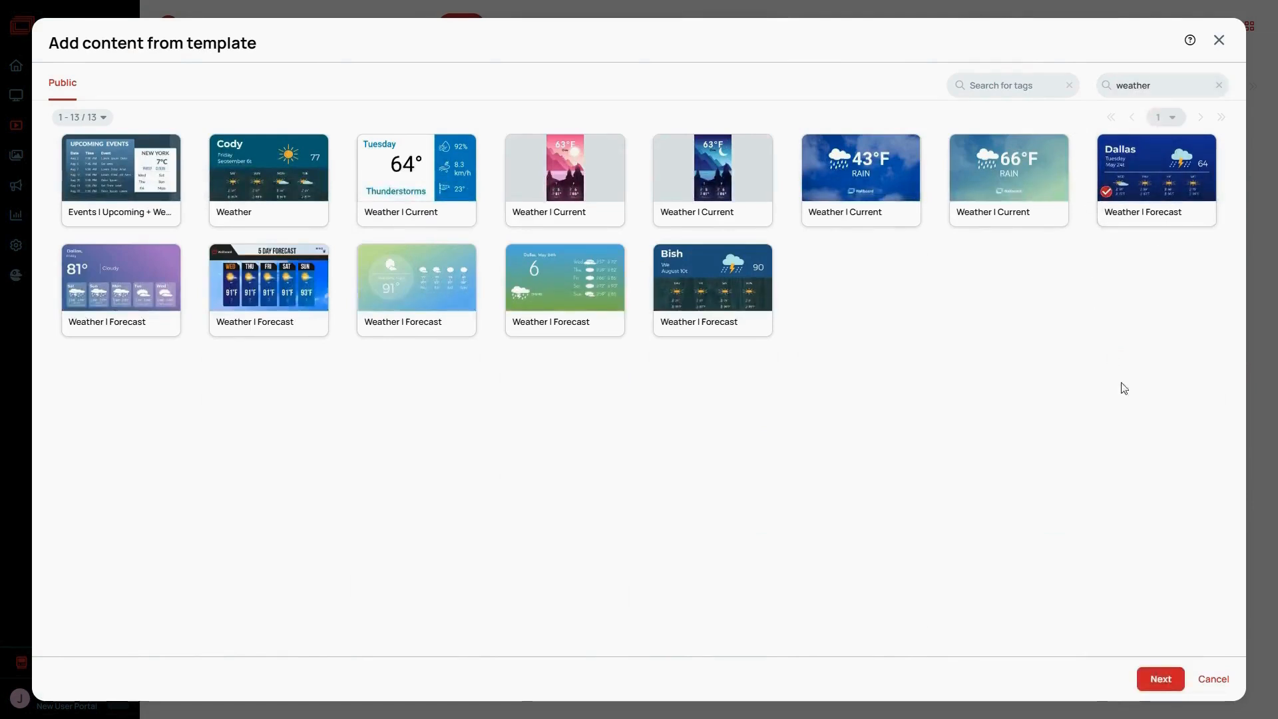
pyautogui.click(1155, 682)
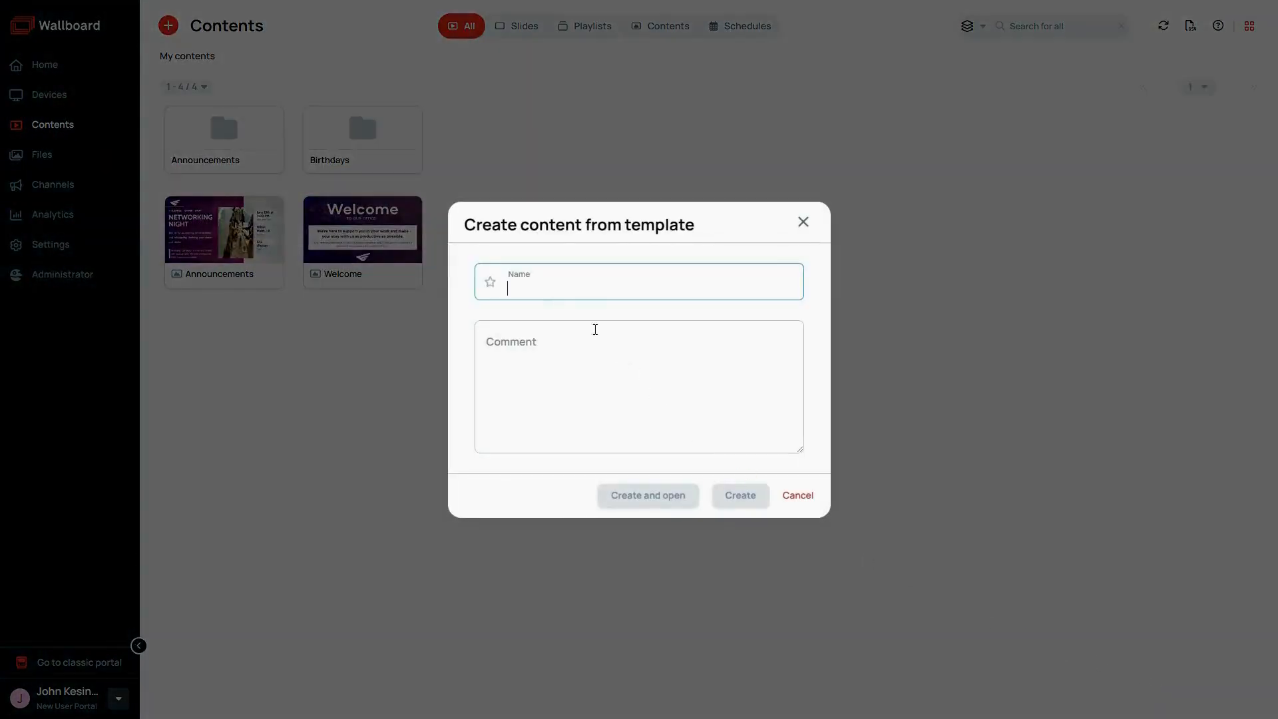
pyautogui.click(569, 295)
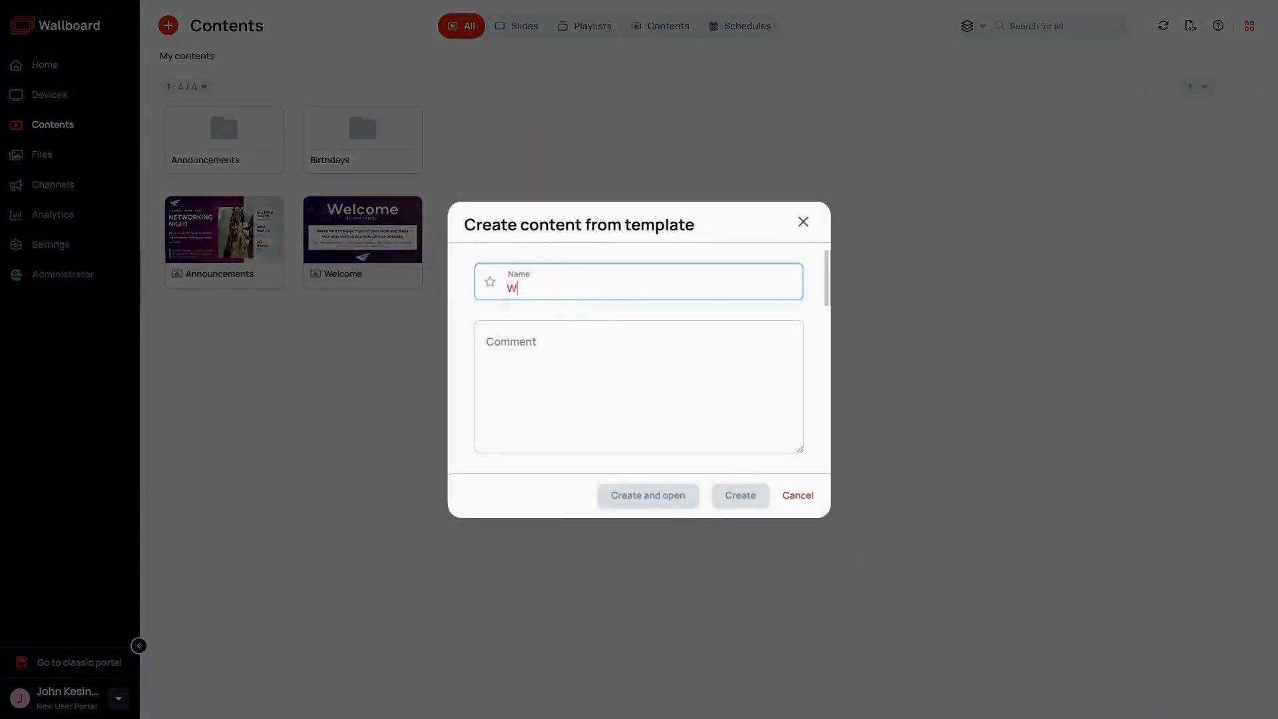
pyautogui.write('Weather Forecast')
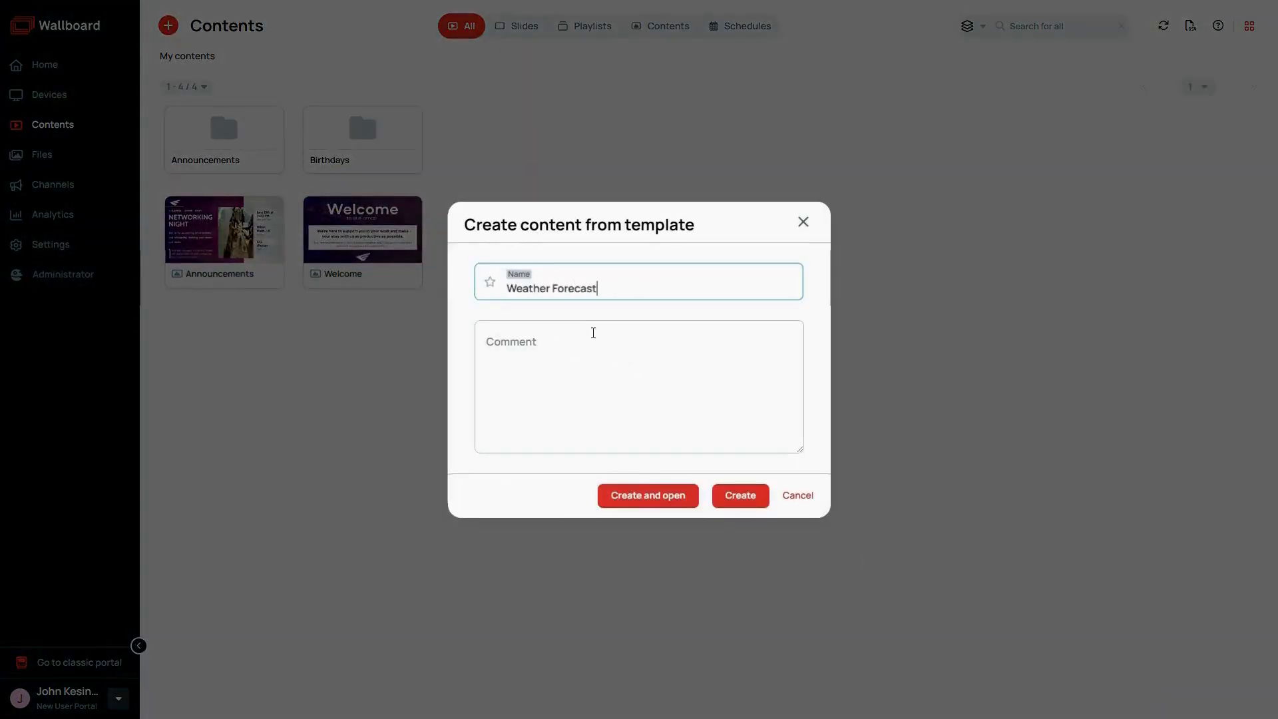
pyautogui.click(763, 494)
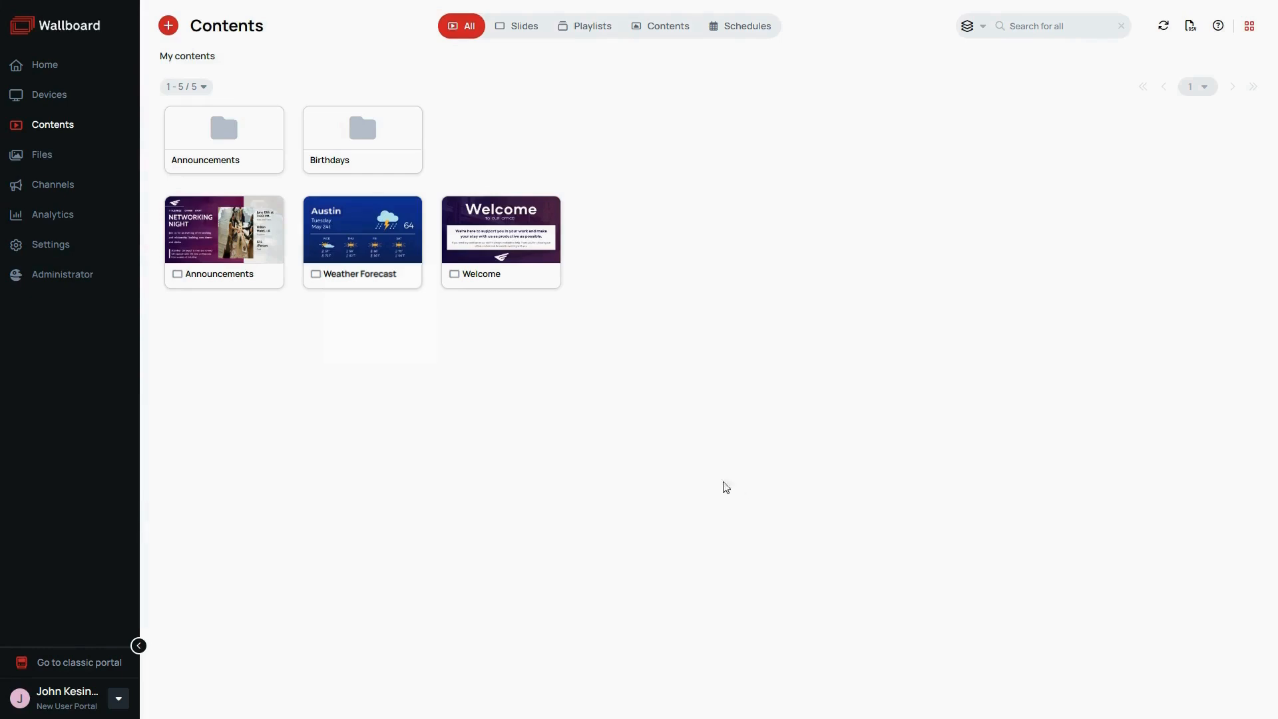
# Step: Open the Announcements slide for editing and turn off the gradient on the purple background shape
pyautogui.moveTo(211, 241)
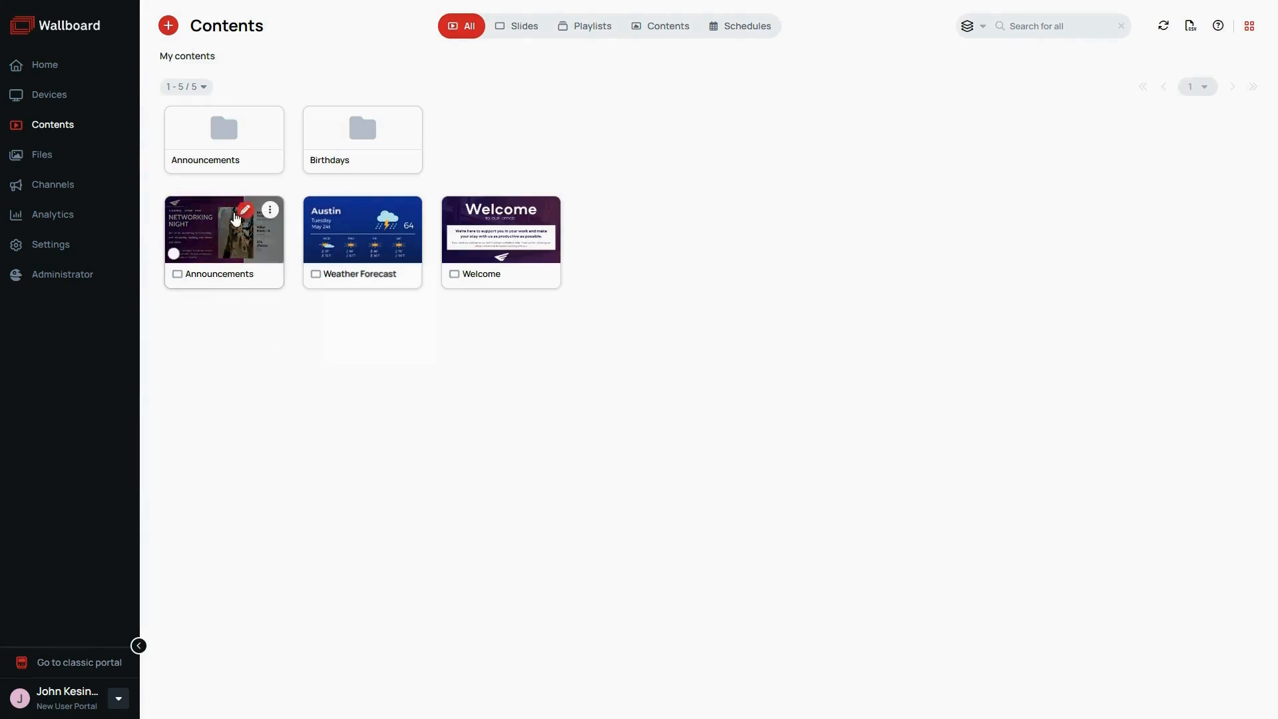
pyautogui.click(245, 210)
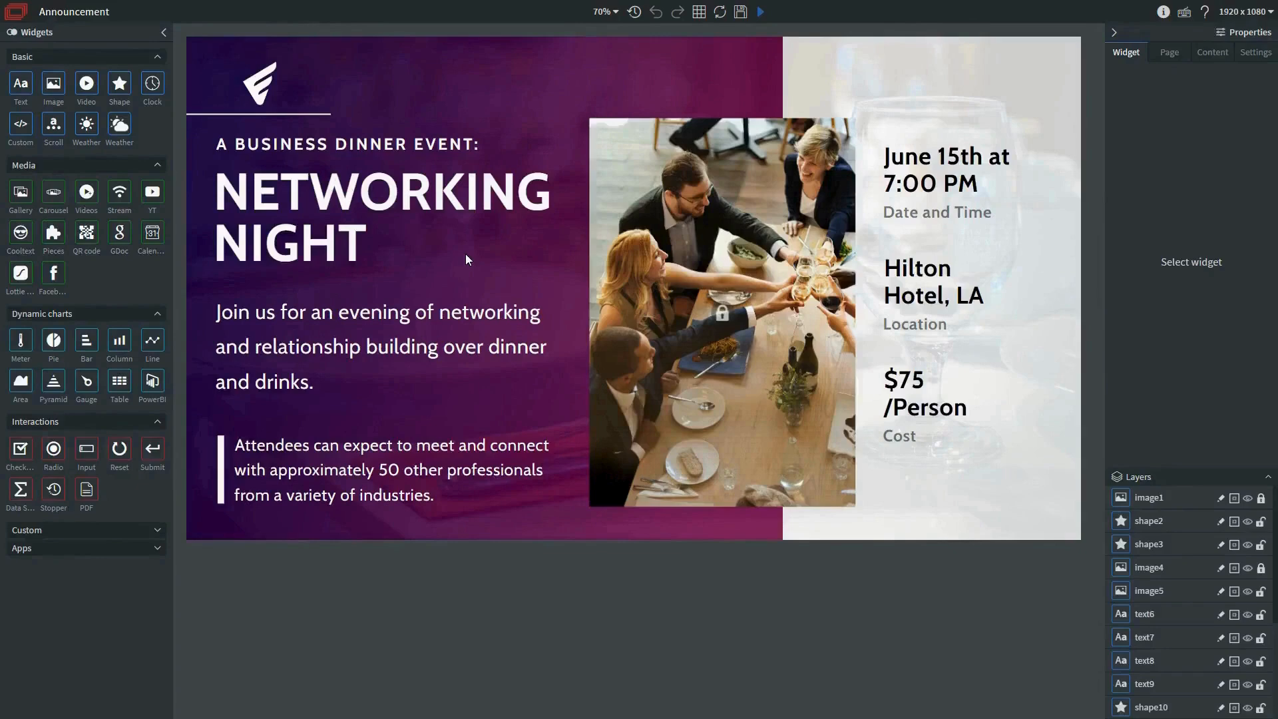
pyautogui.click(655, 89)
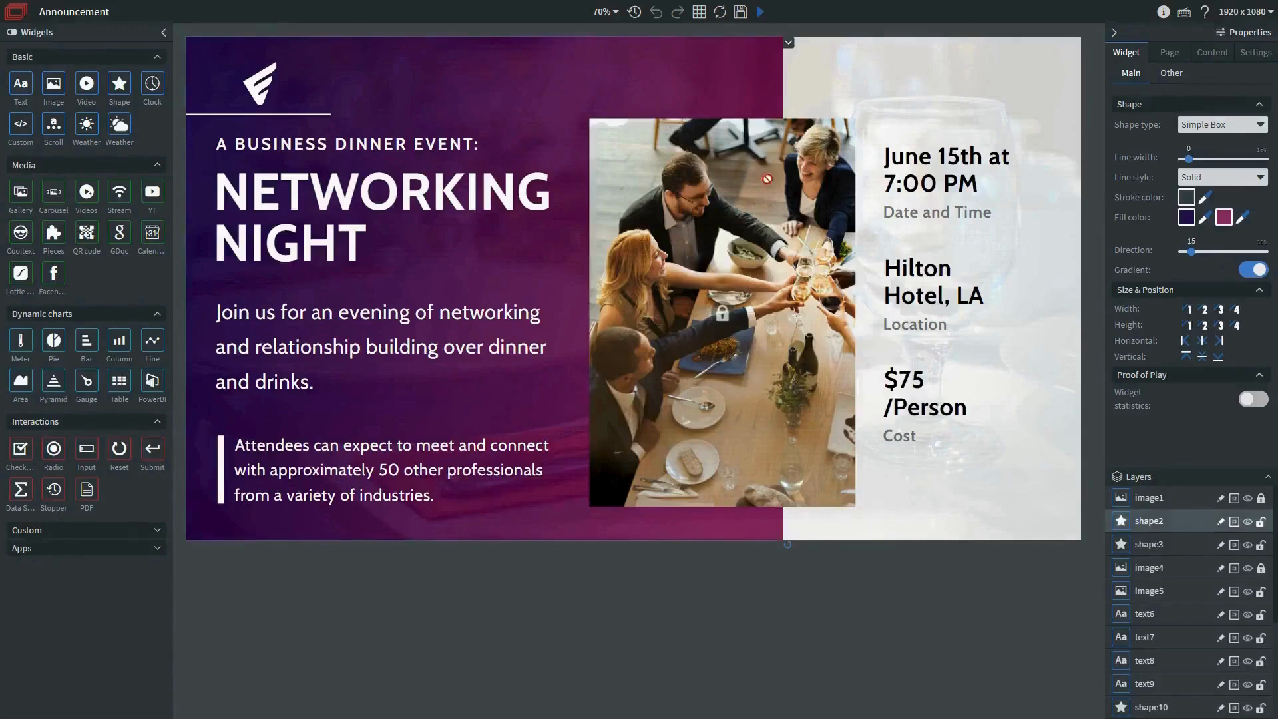
pyautogui.click(1239, 271)
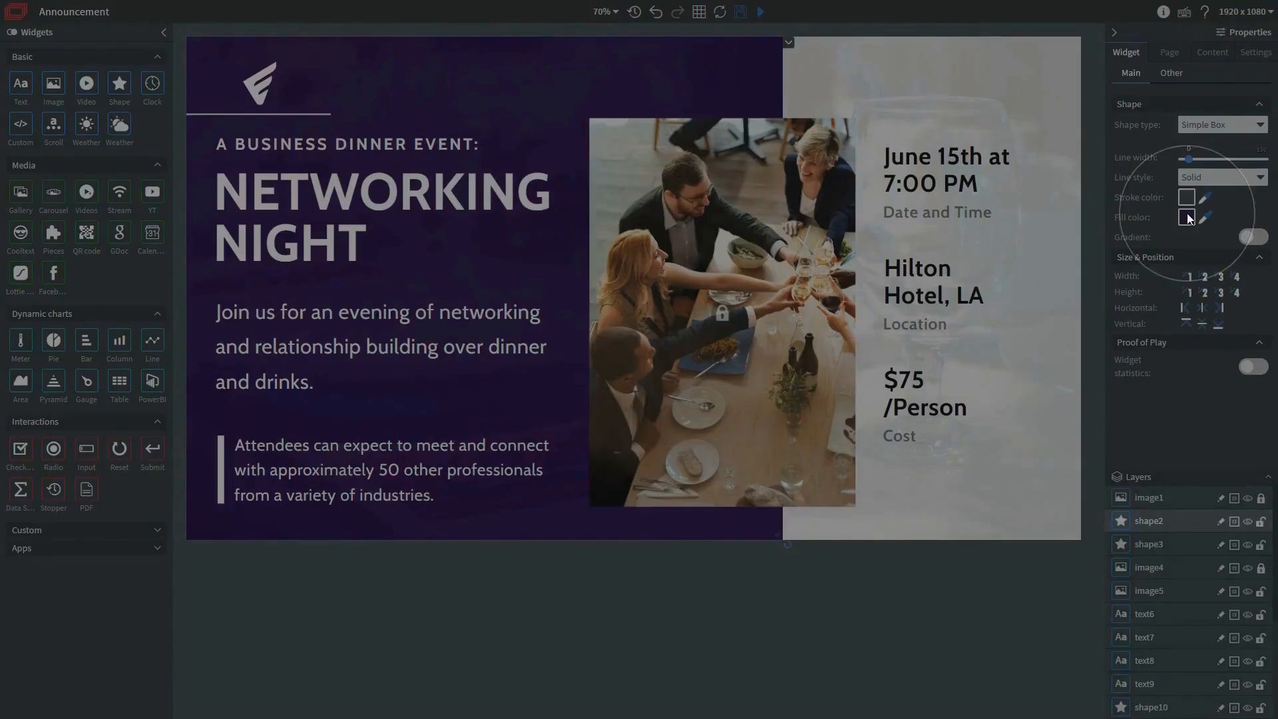
# Step: Set the background shape's fill color to the dark red rgba(165, 23, 33, 0.9)
pyautogui.click(1187, 217)
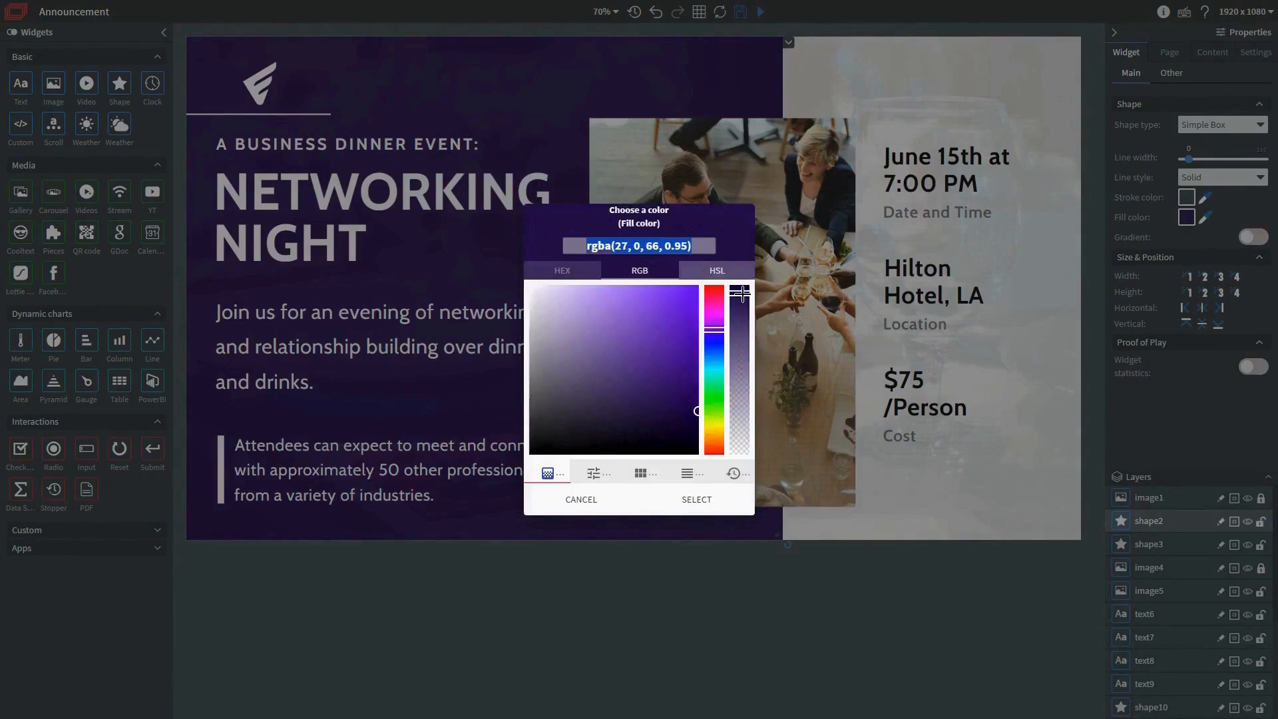
pyautogui.click(741, 291)
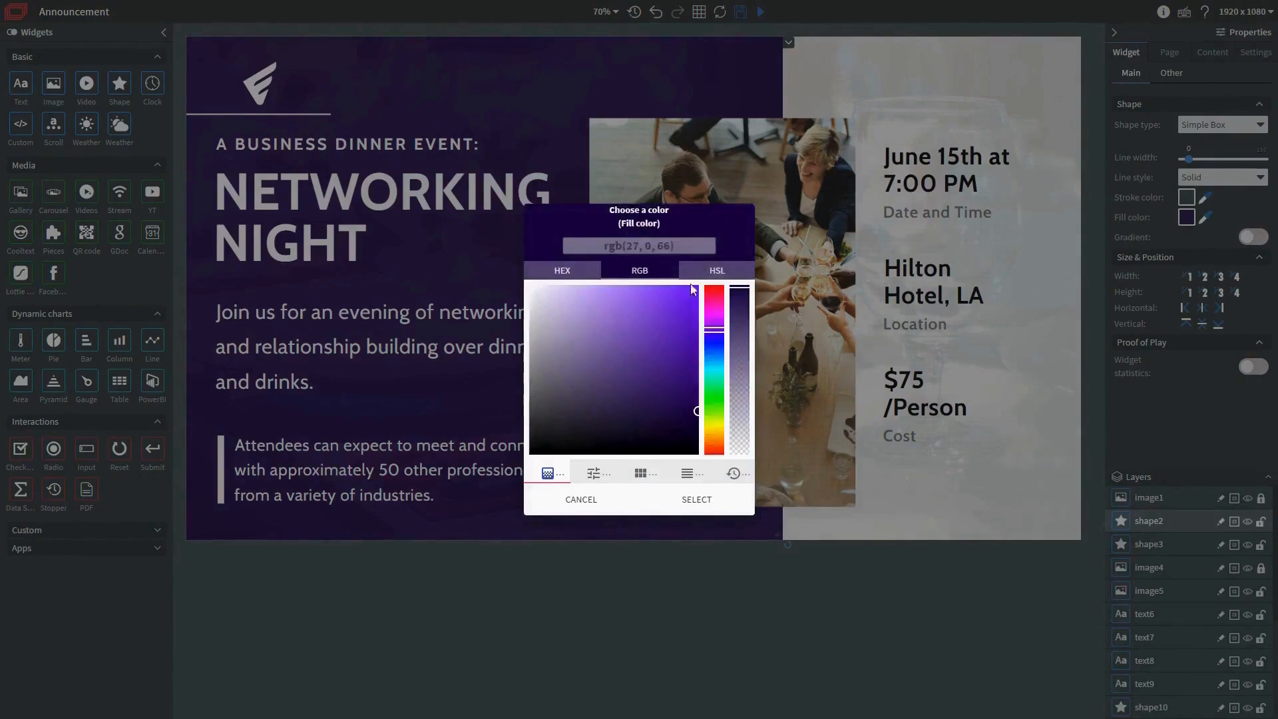
pyautogui.click(566, 274)
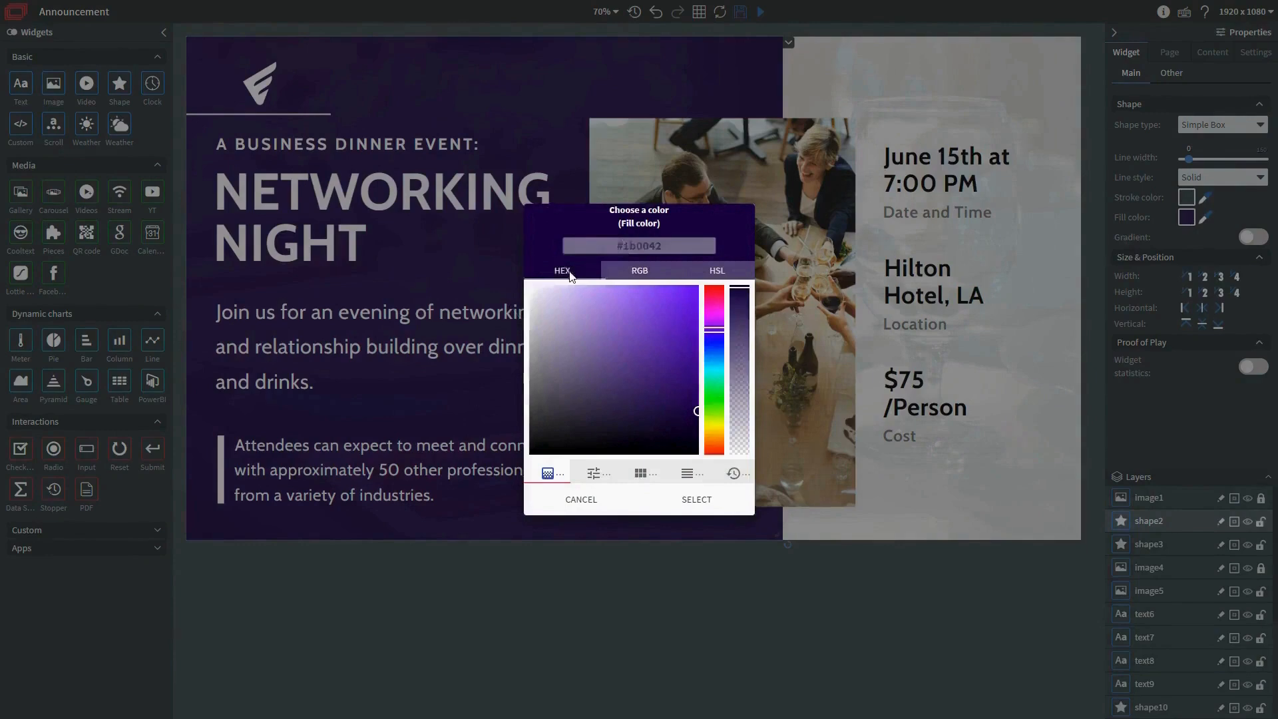
pyautogui.click(632, 245)
pyautogui.write('#d12e2')
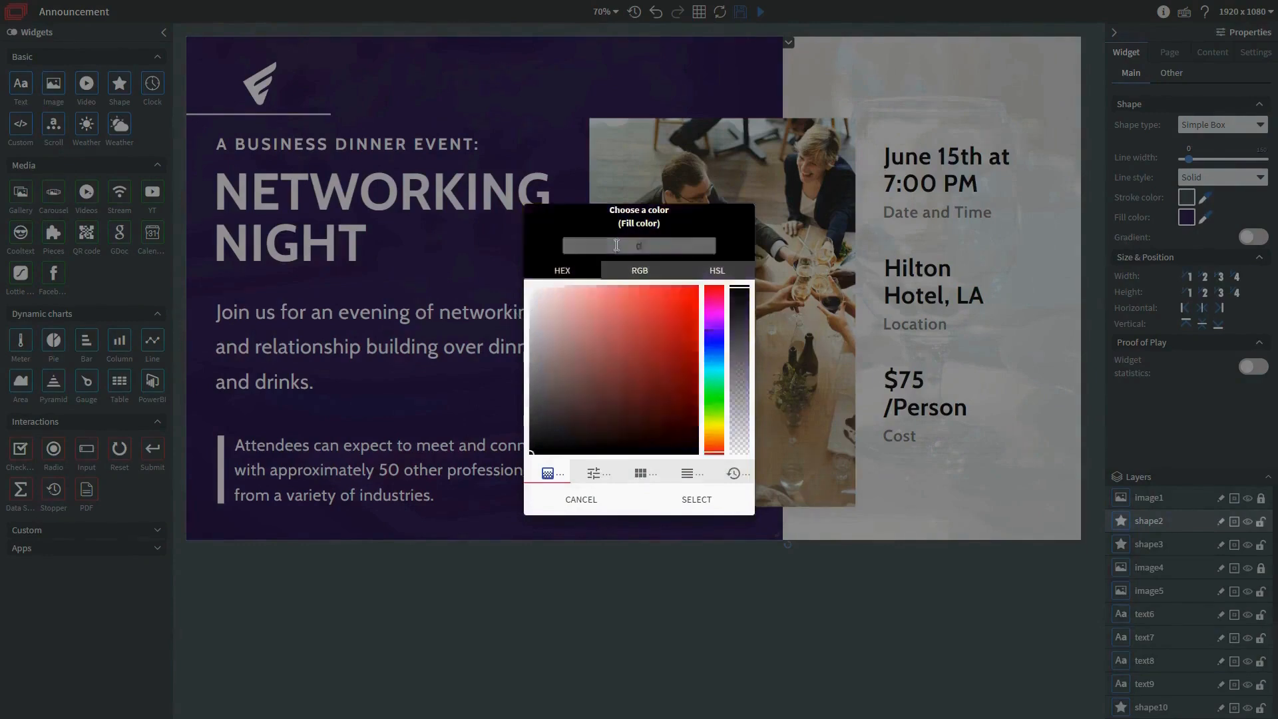
pyautogui.write('c')
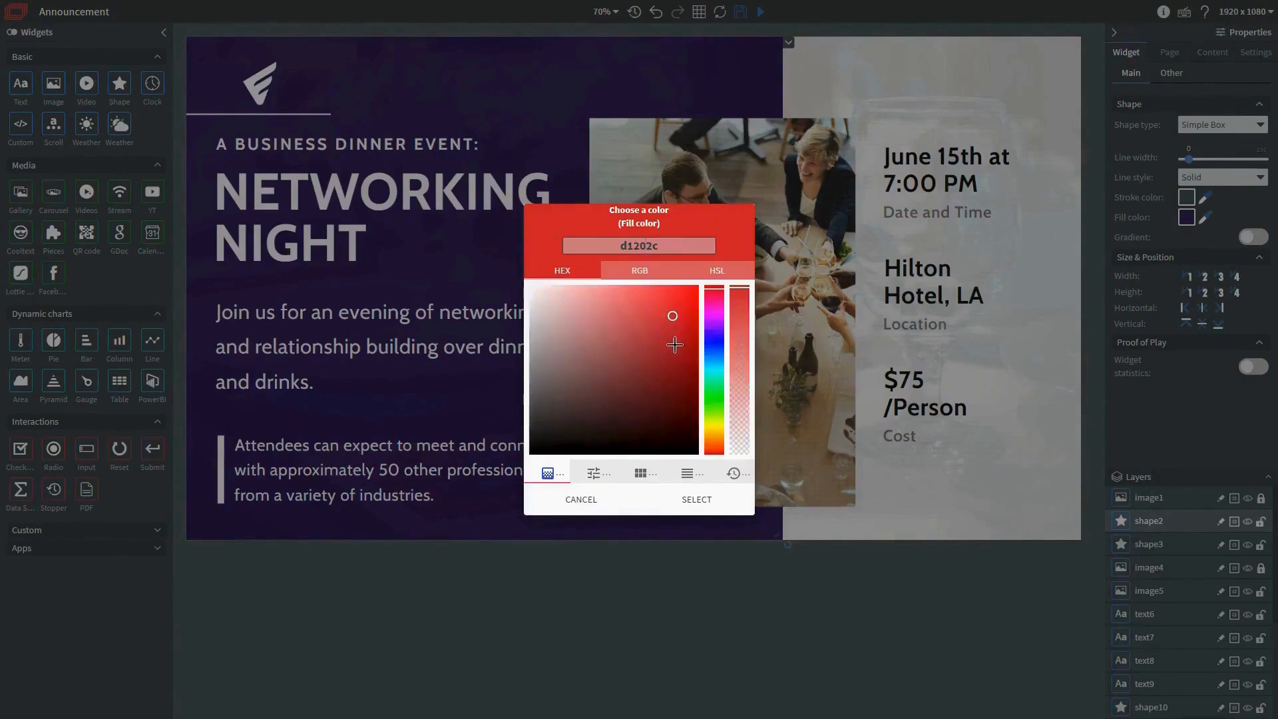
pyautogui.click(675, 345)
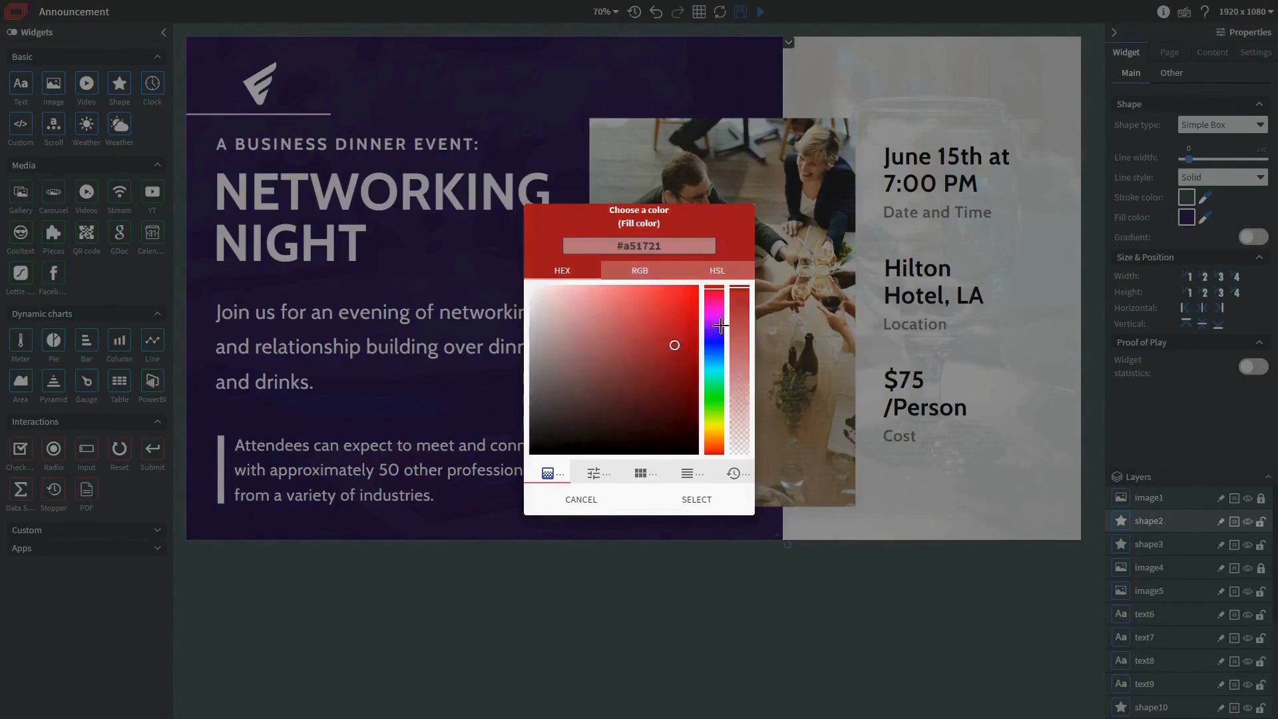
pyautogui.click(743, 296)
pyautogui.moveTo(743, 296); pyautogui.dragTo(739, 303)
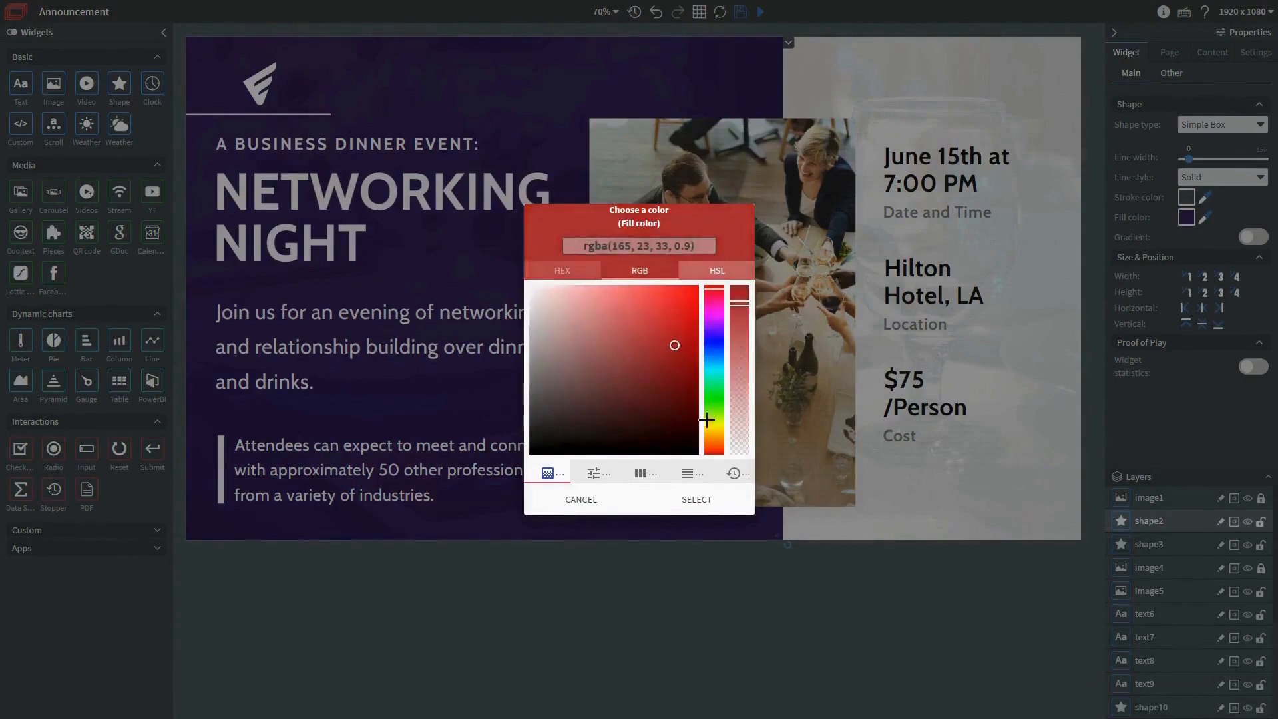
pyautogui.click(697, 501)
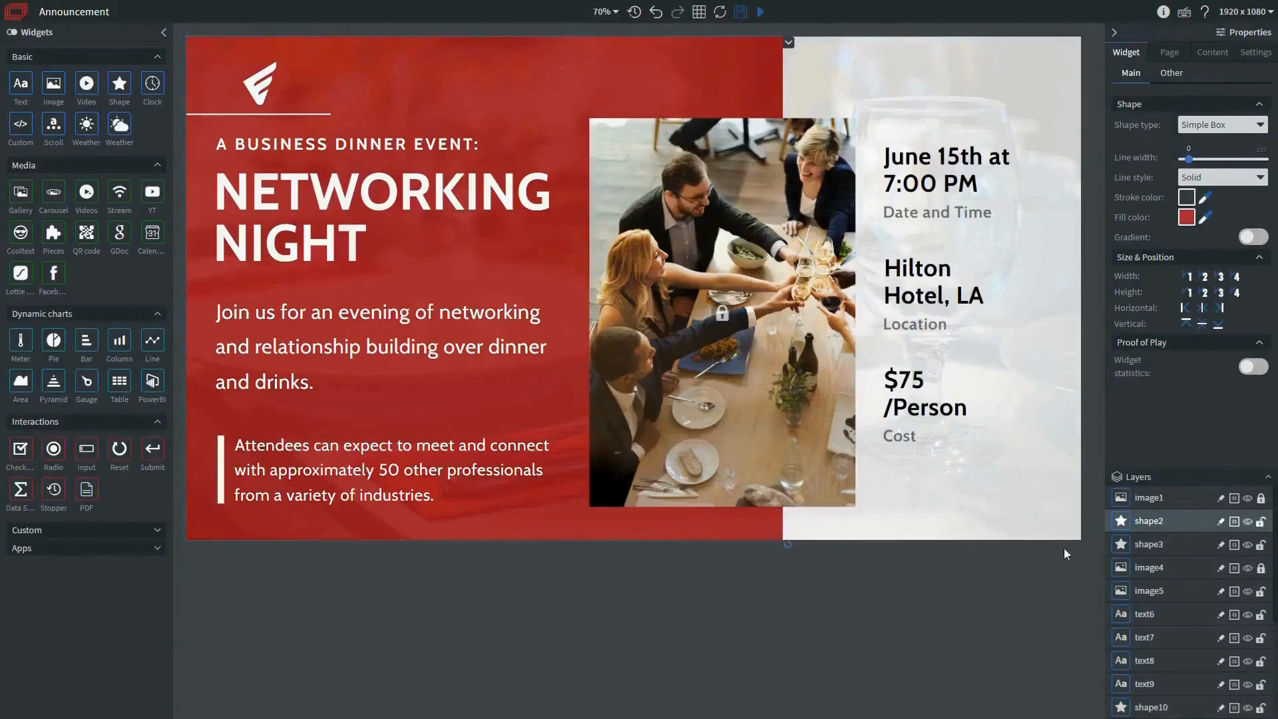
# Step: For the slide's background image, upload Dallas Skyline.jpg, Employee Photo.jpg, Wallboard Logo White.png and Wallboard Logo.png from the Desktop, including the oversized ones
pyautogui.click(1151, 501)
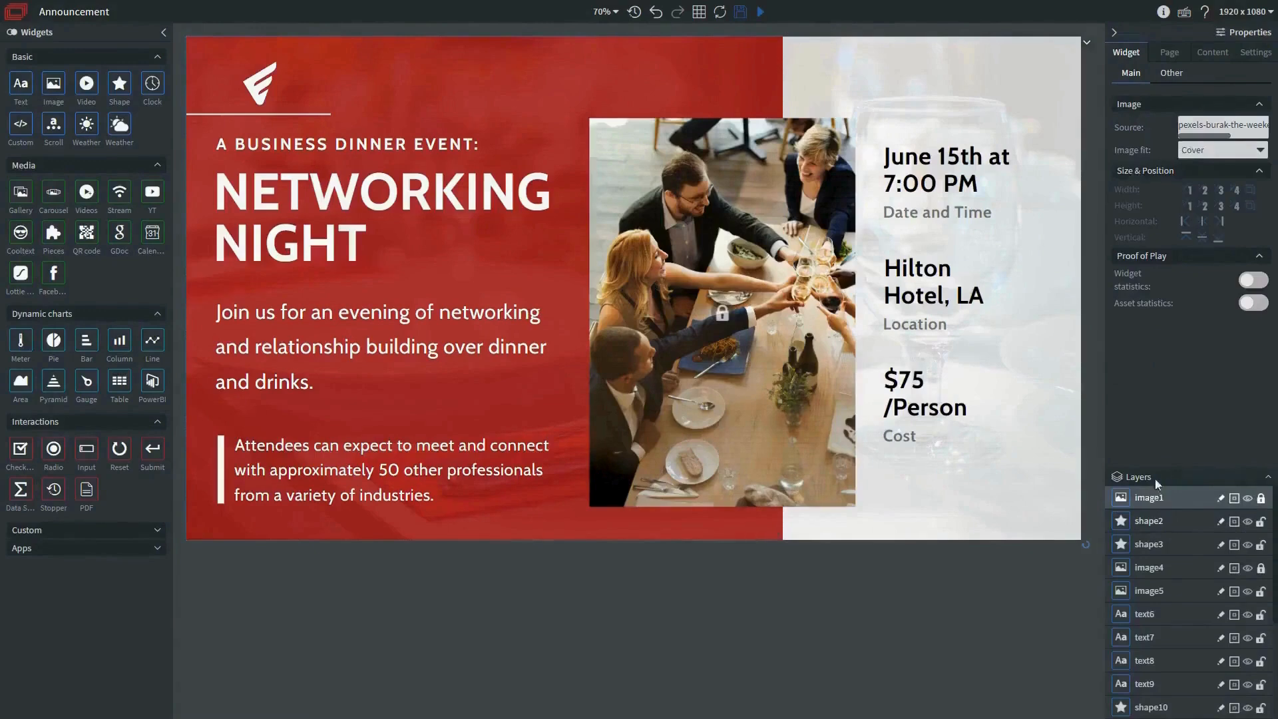
pyautogui.click(1202, 125)
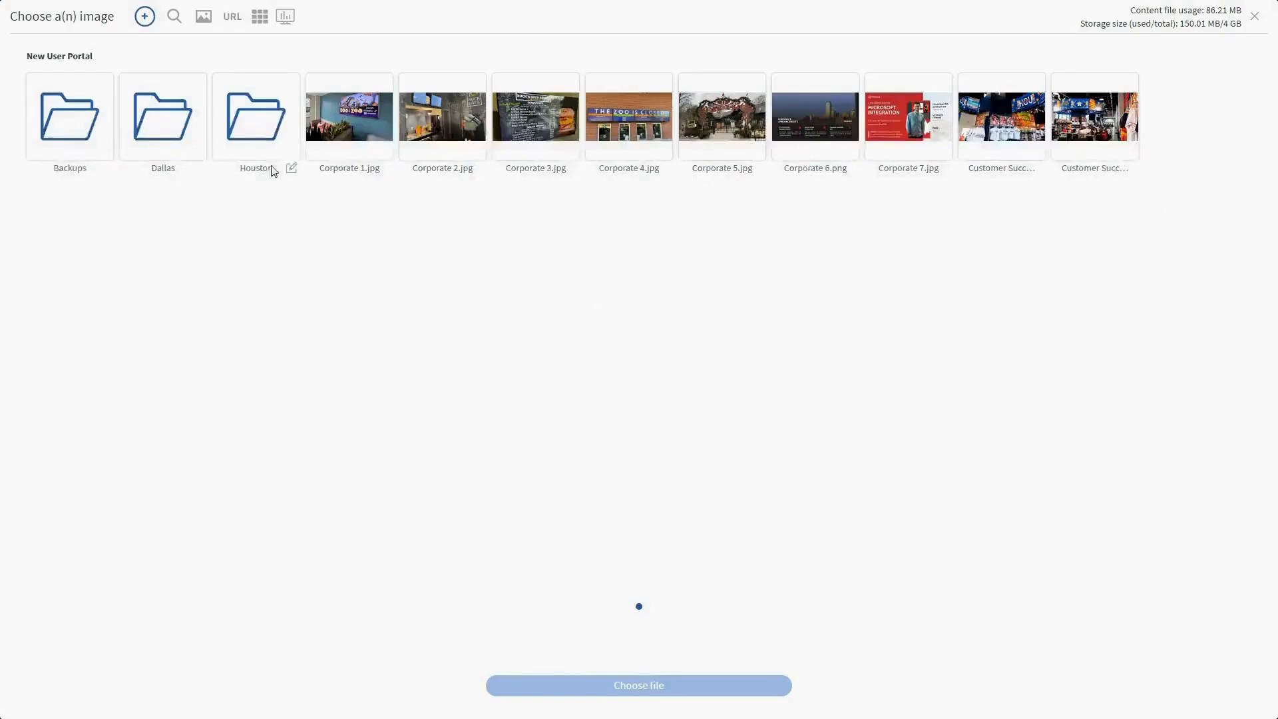
pyautogui.click(150, 23)
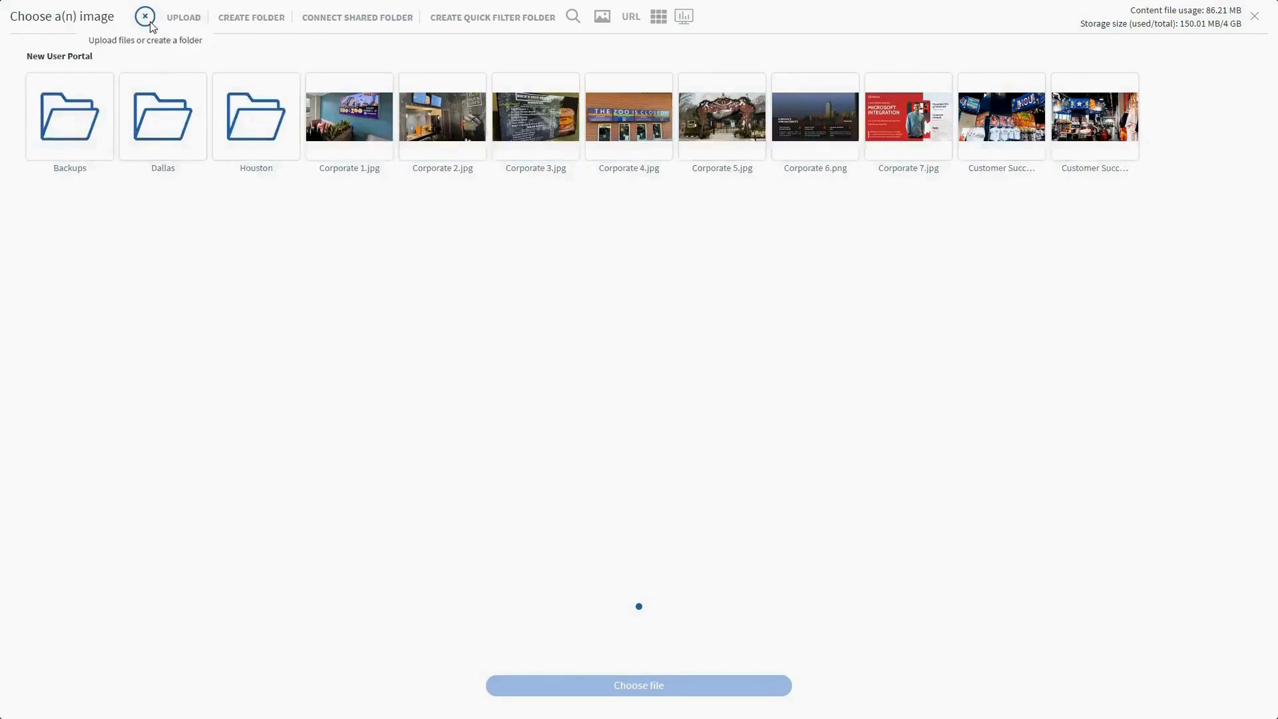
pyautogui.click(184, 20)
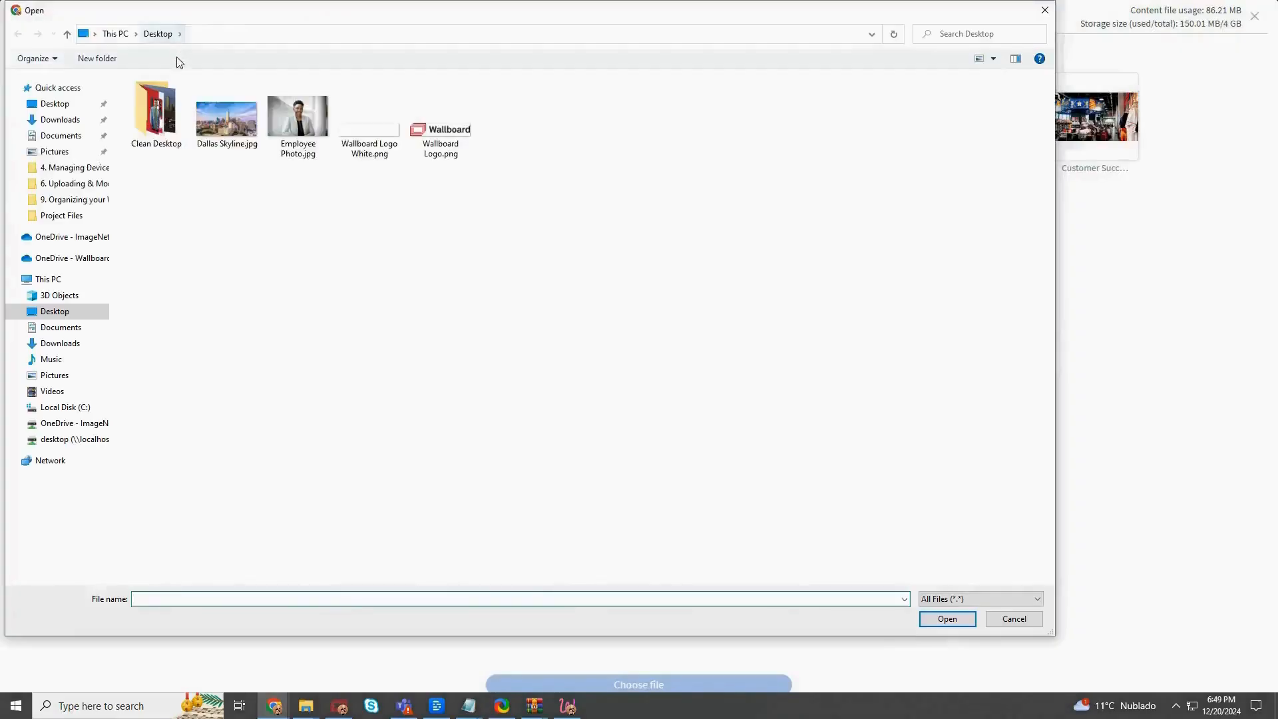
pyautogui.click(217, 116)
pyautogui.keyDown('ctrl'); pyautogui.click(295, 137); pyautogui.keyUp('ctrl')
pyautogui.keyDown('ctrl'); pyautogui.click(366, 146); pyautogui.keyUp('ctrl')
pyautogui.keyDown('ctrl'); pyautogui.click(450, 145); pyautogui.keyUp('ctrl')
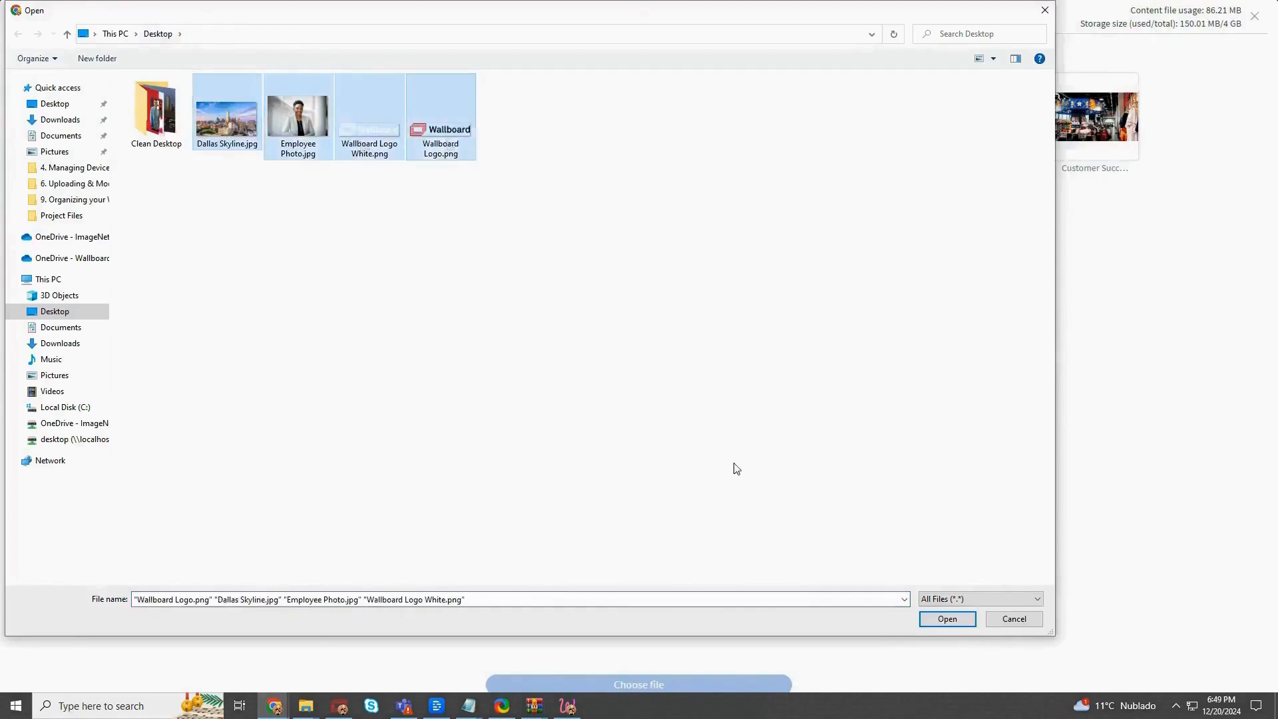
pyautogui.click(948, 619)
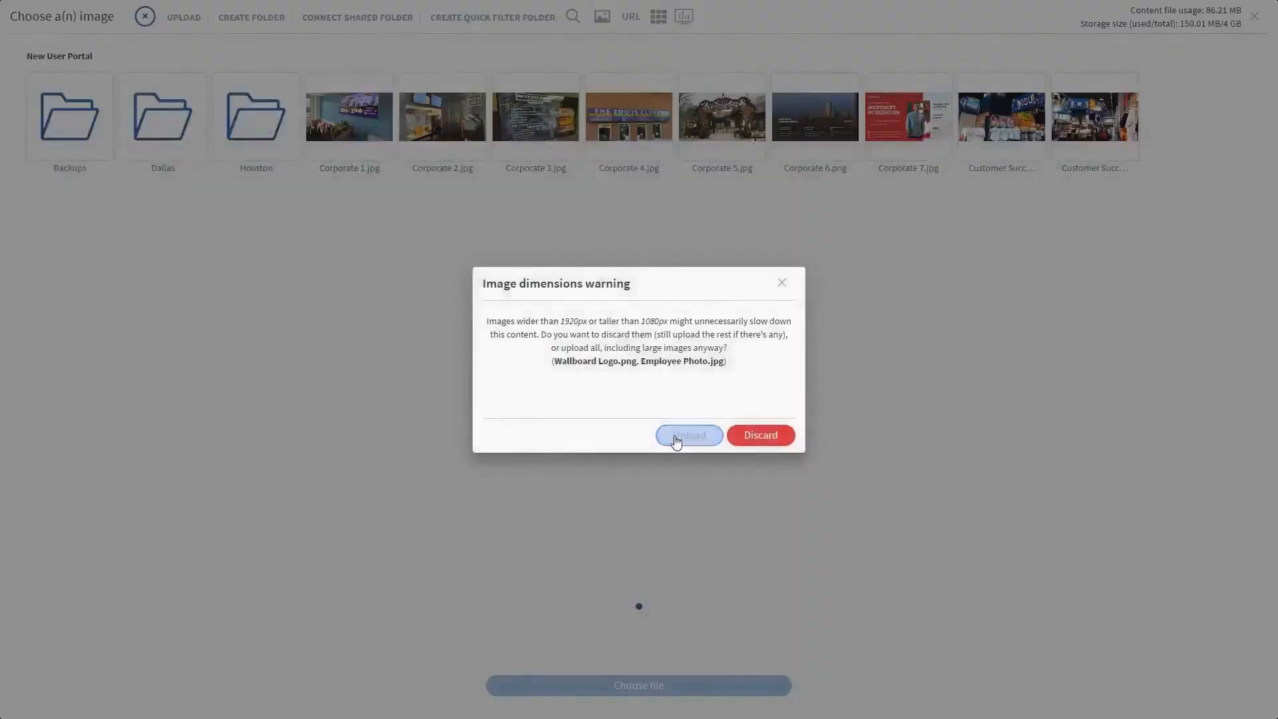
pyautogui.click(675, 436)
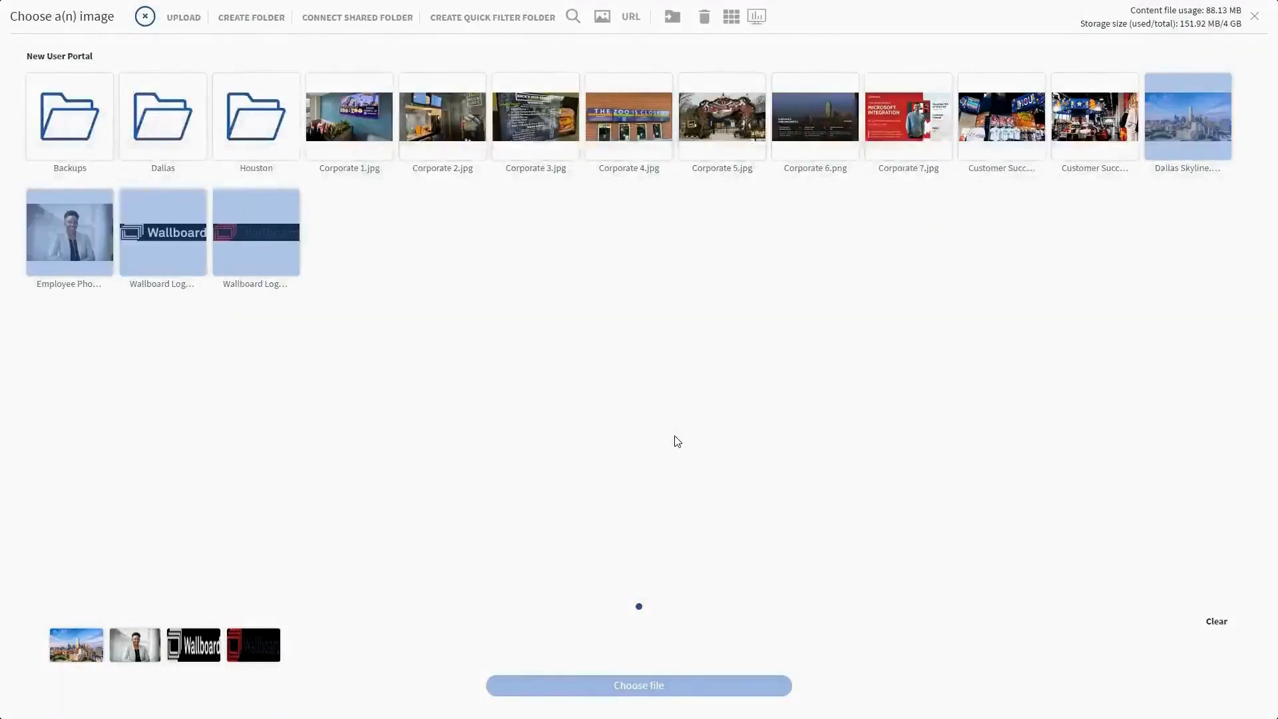
# Step: Keep only Dallas Skyline.jpg selected among the uploaded files and use it as the slide's background image
pyautogui.click(261, 245)
pyautogui.click(178, 253)
pyautogui.click(90, 257)
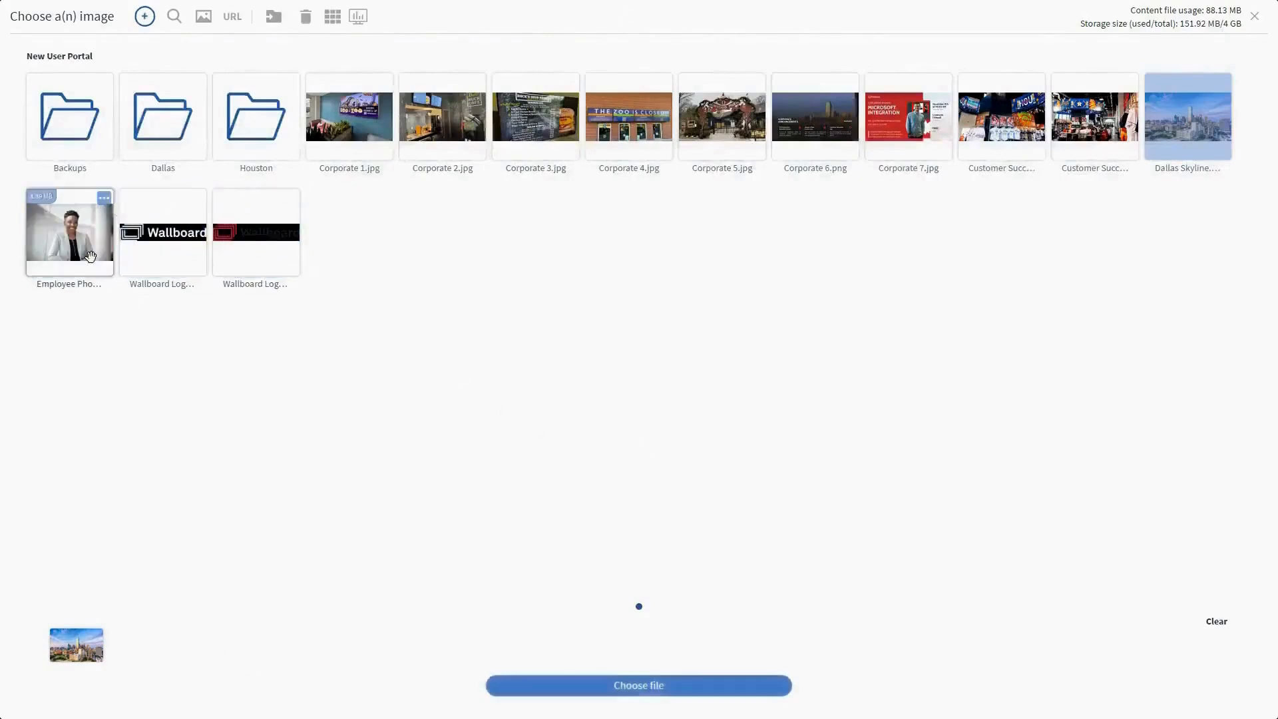
pyautogui.moveTo(1157, 155)
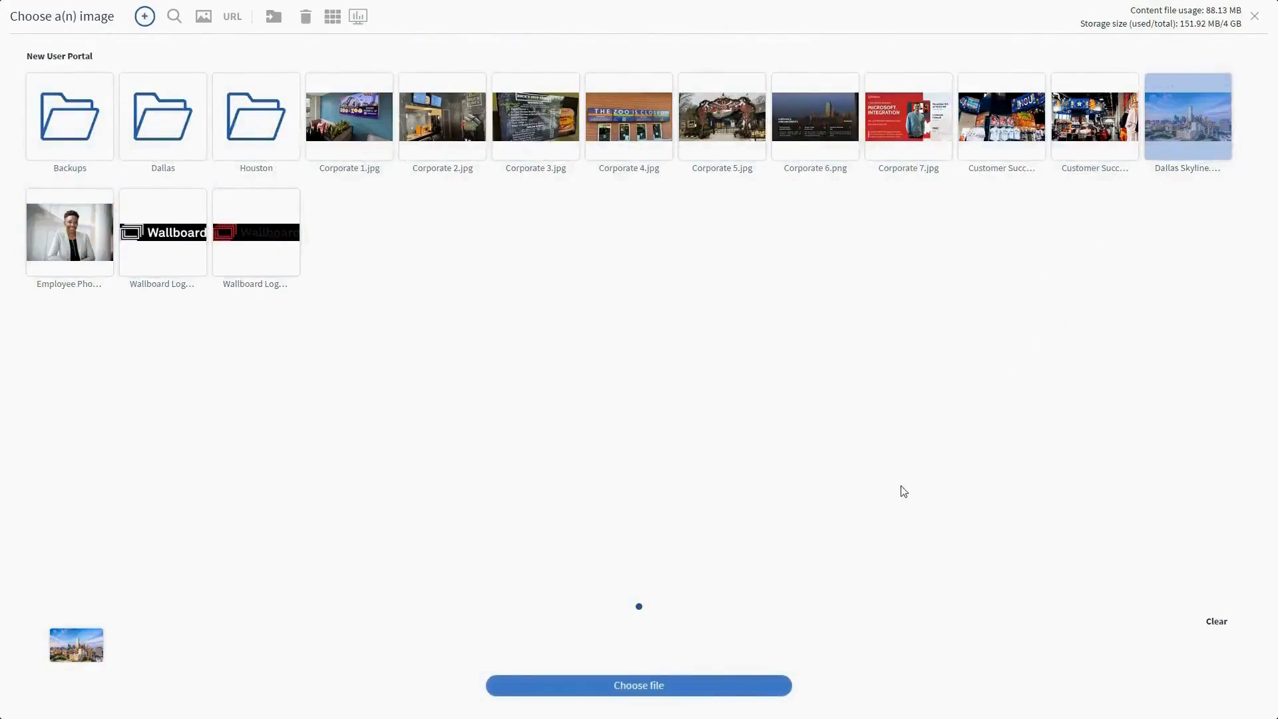
pyautogui.click(667, 687)
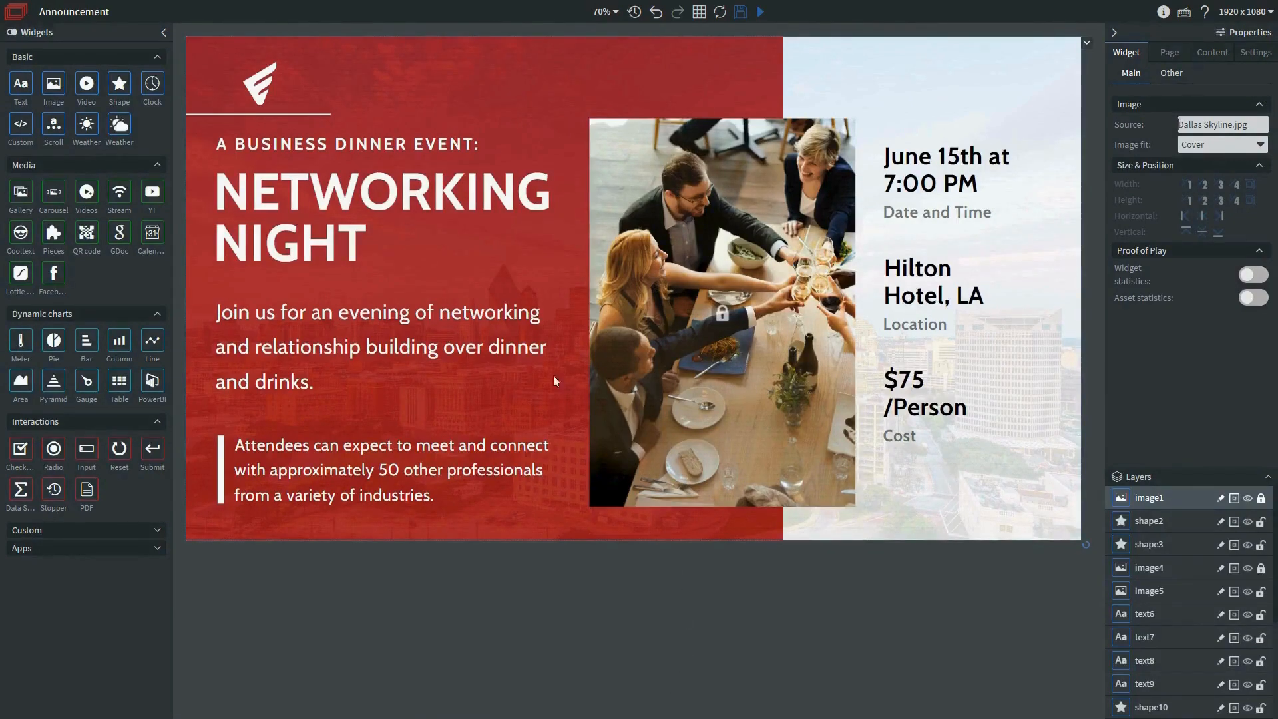
# Step: Replace the wing logo above the headline with Wallboard Logo White.png and enlarge it
pyautogui.click(259, 89)
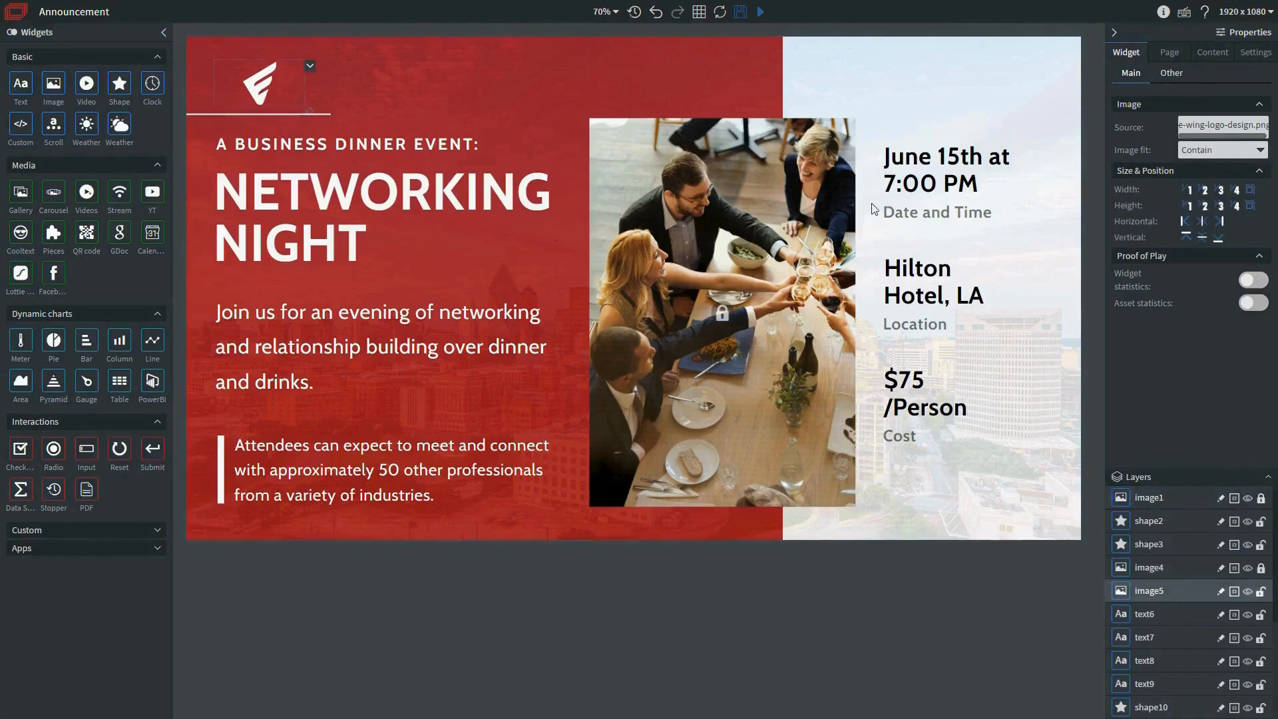
pyautogui.tripleClick(1198, 126)
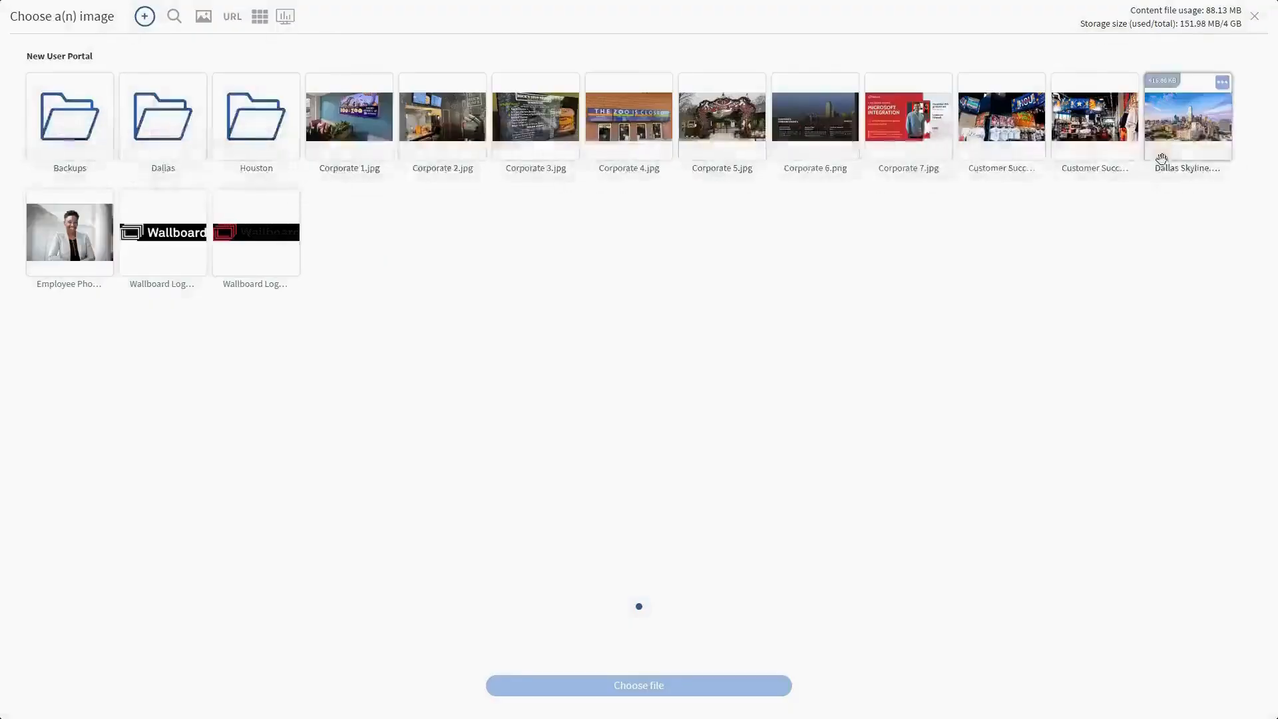
pyautogui.click(166, 236)
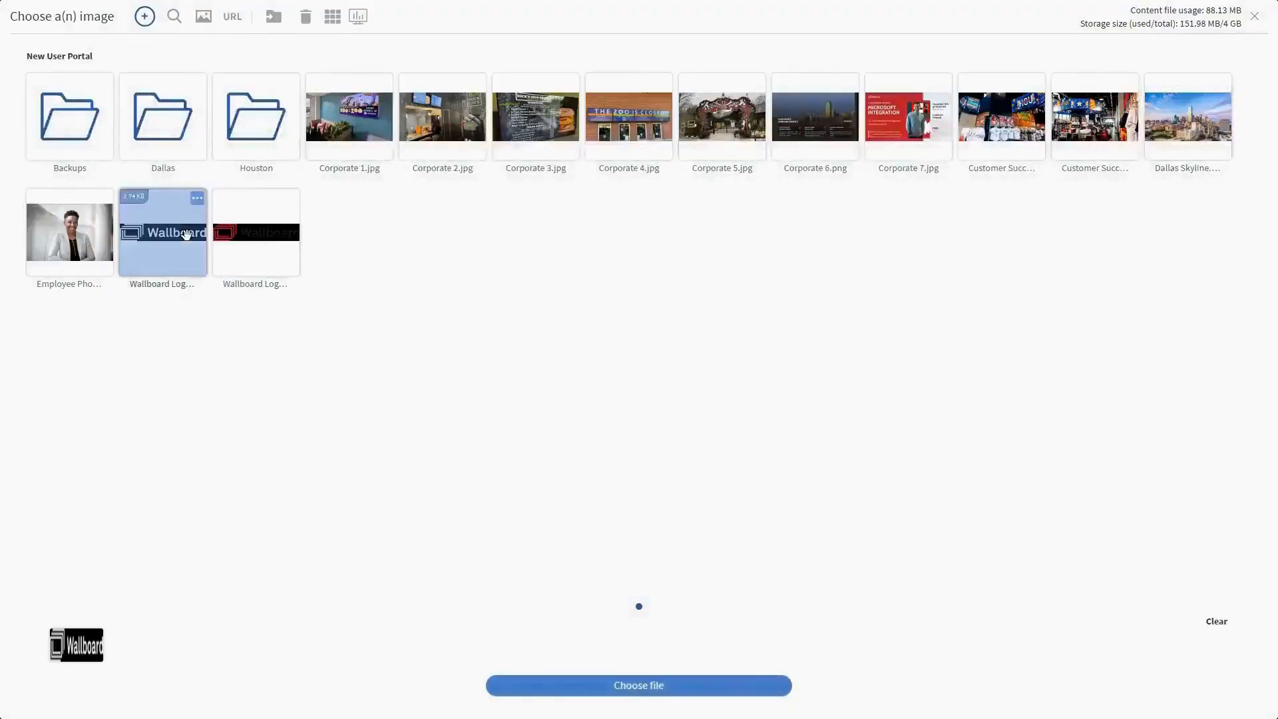
pyautogui.click(628, 685)
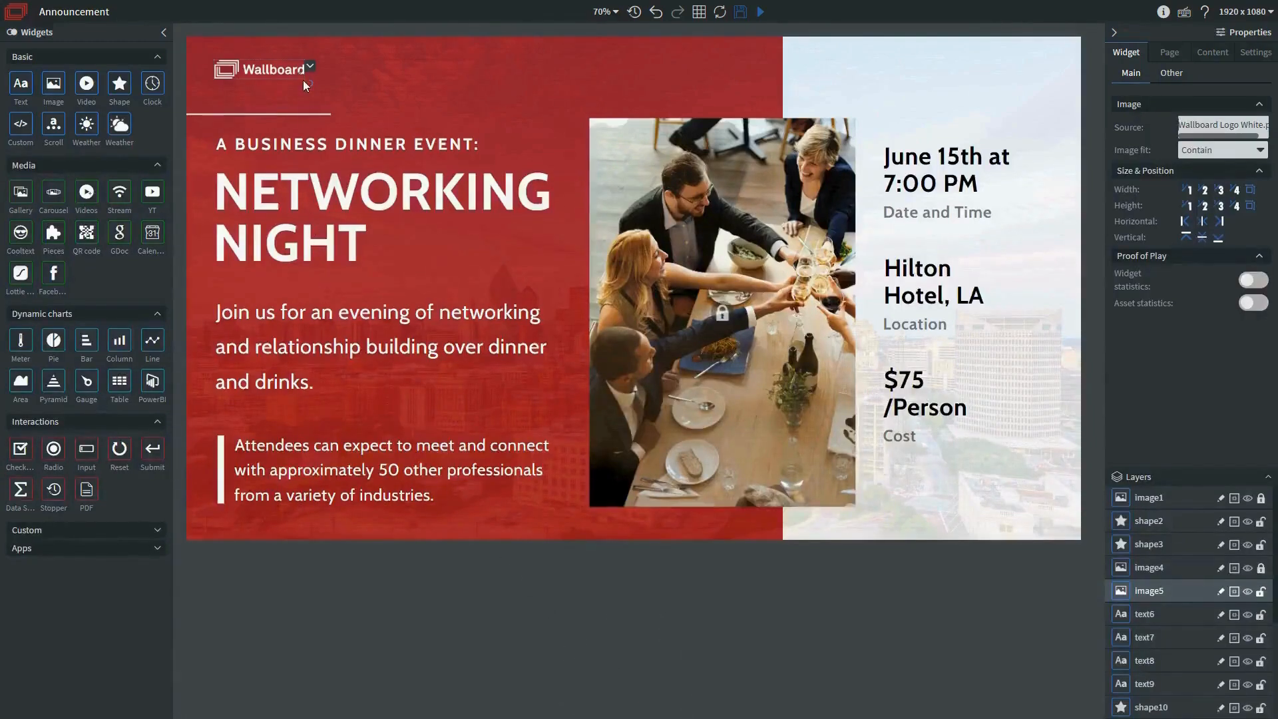
pyautogui.moveTo(299, 75); pyautogui.dragTo(318, 93)
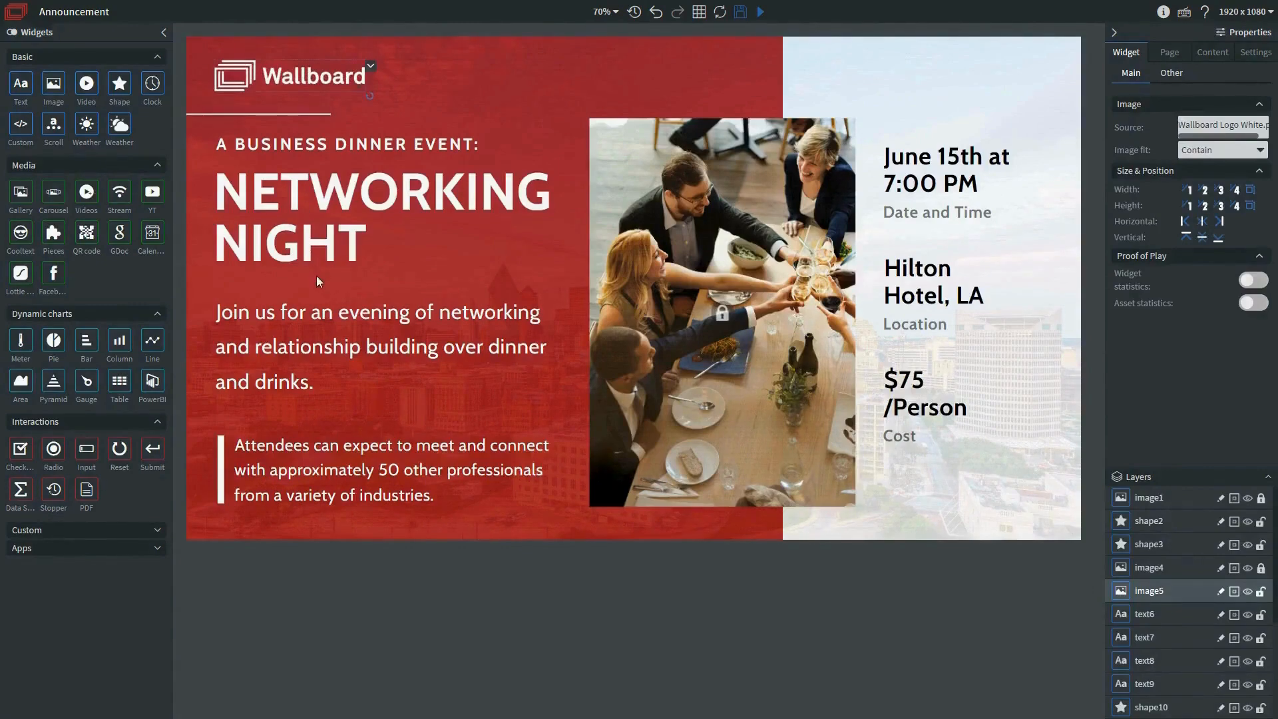
# Step: Replace the dinner party photo in the middle of the slide with Employee Photo.jpg
pyautogui.click(684, 311)
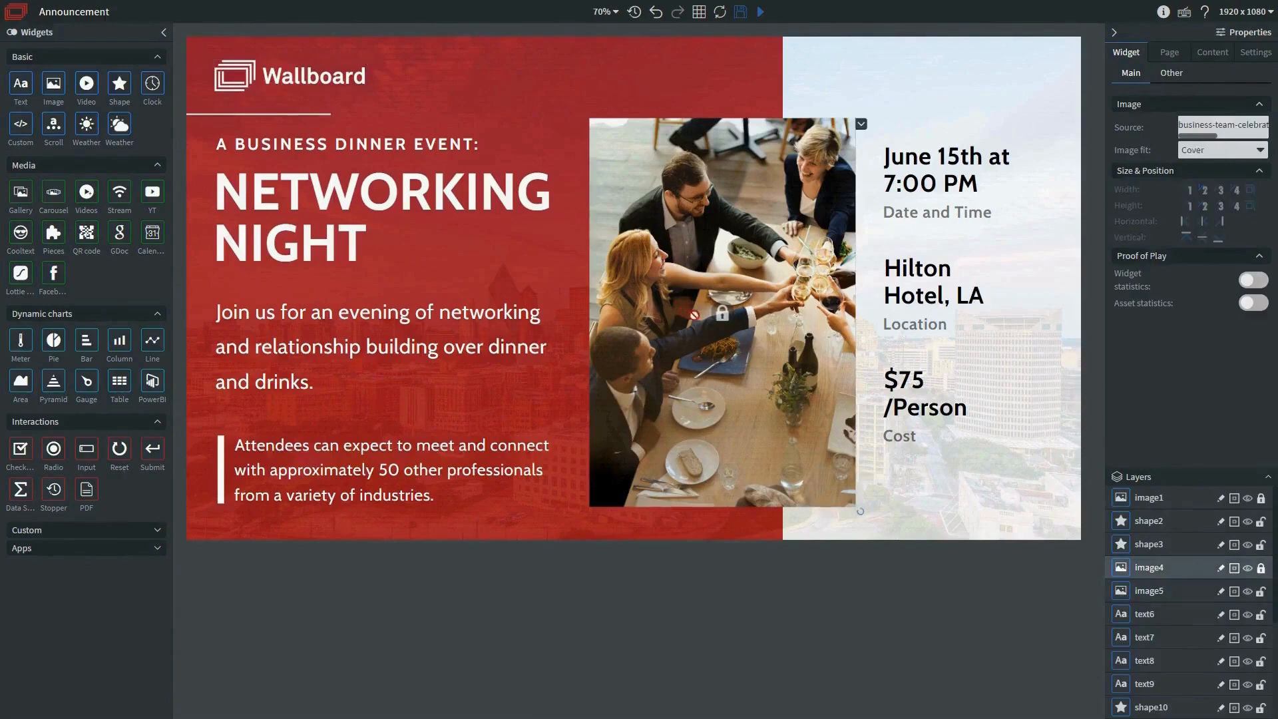
pyautogui.click(1236, 123)
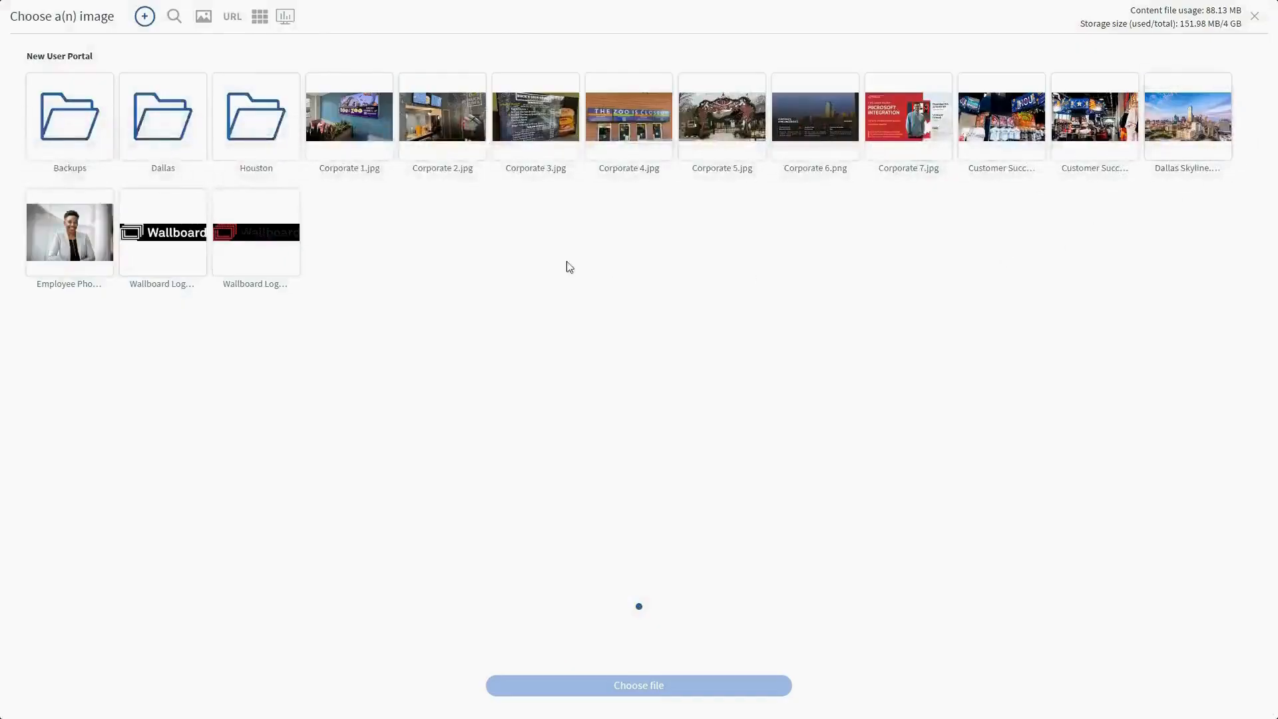
pyautogui.click(73, 230)
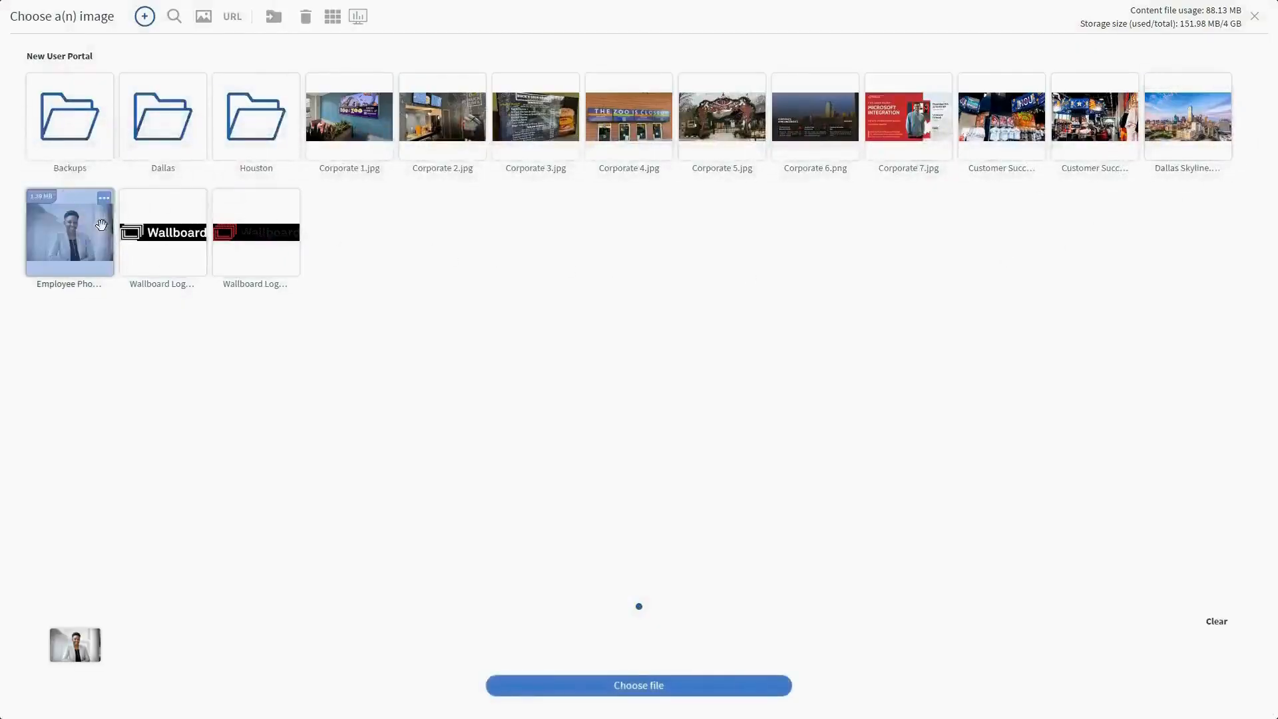
pyautogui.click(630, 687)
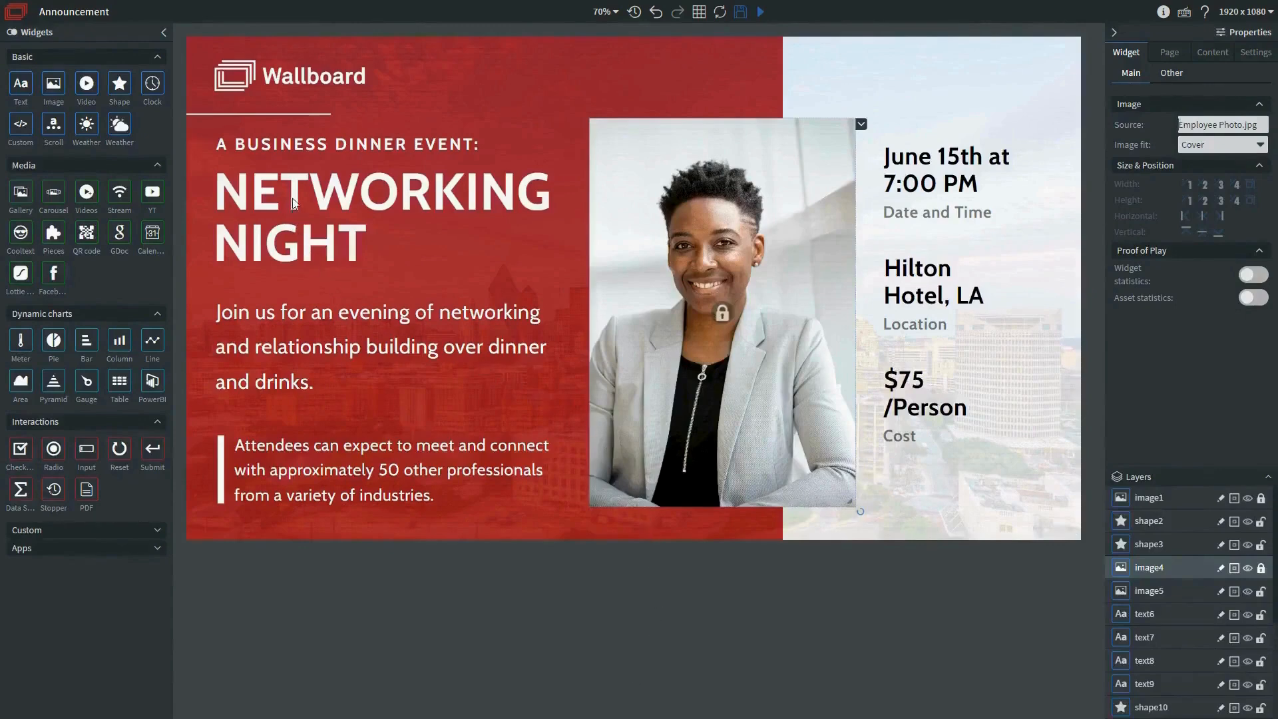
# Step: Change the small heading above the "Networking Night" title to "Guest Speaker:"
pyautogui.click(309, 147)
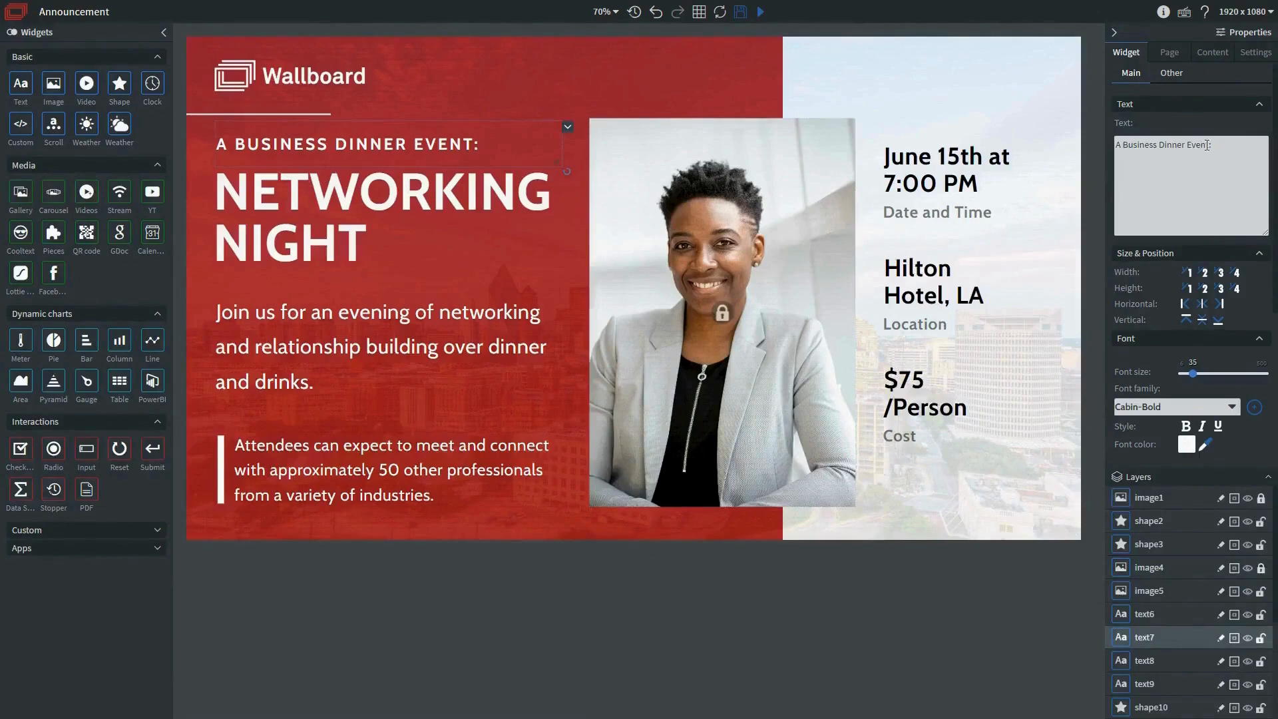
pyautogui.moveTo(1207, 144); pyautogui.dragTo(1106, 161)
pyautogui.write('Guest Speaker:')
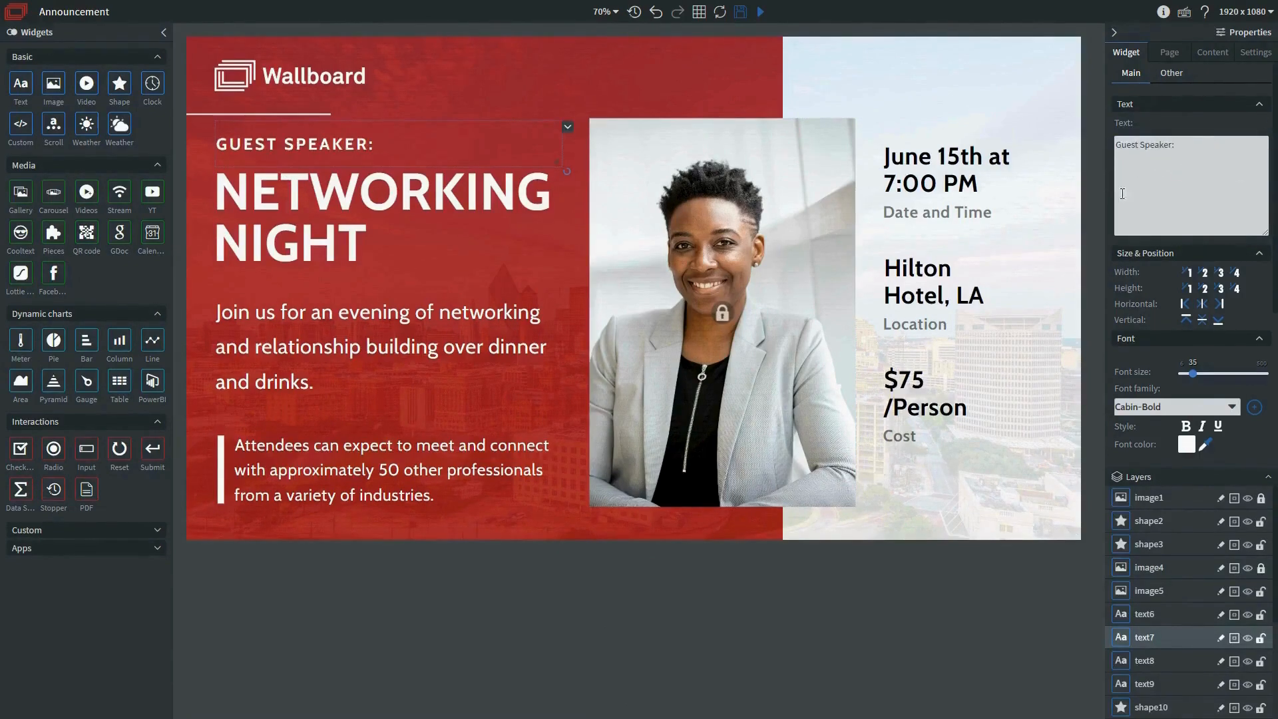
pyautogui.click(1193, 376)
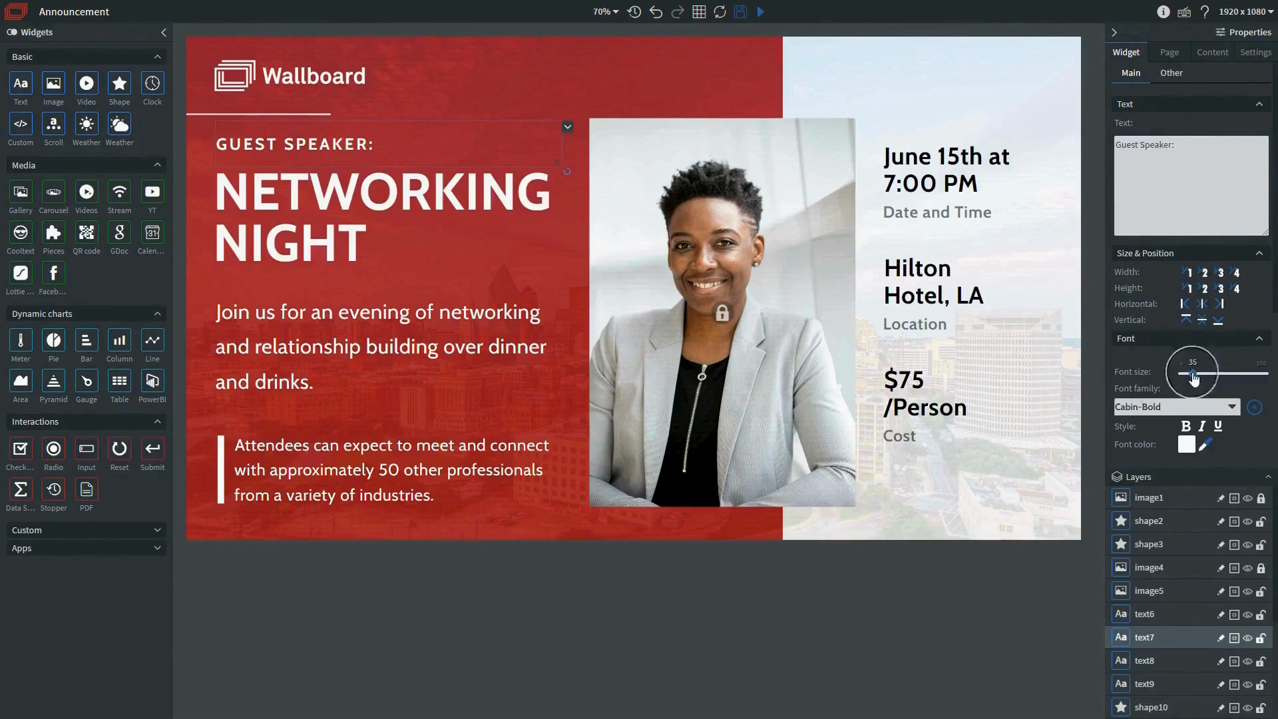
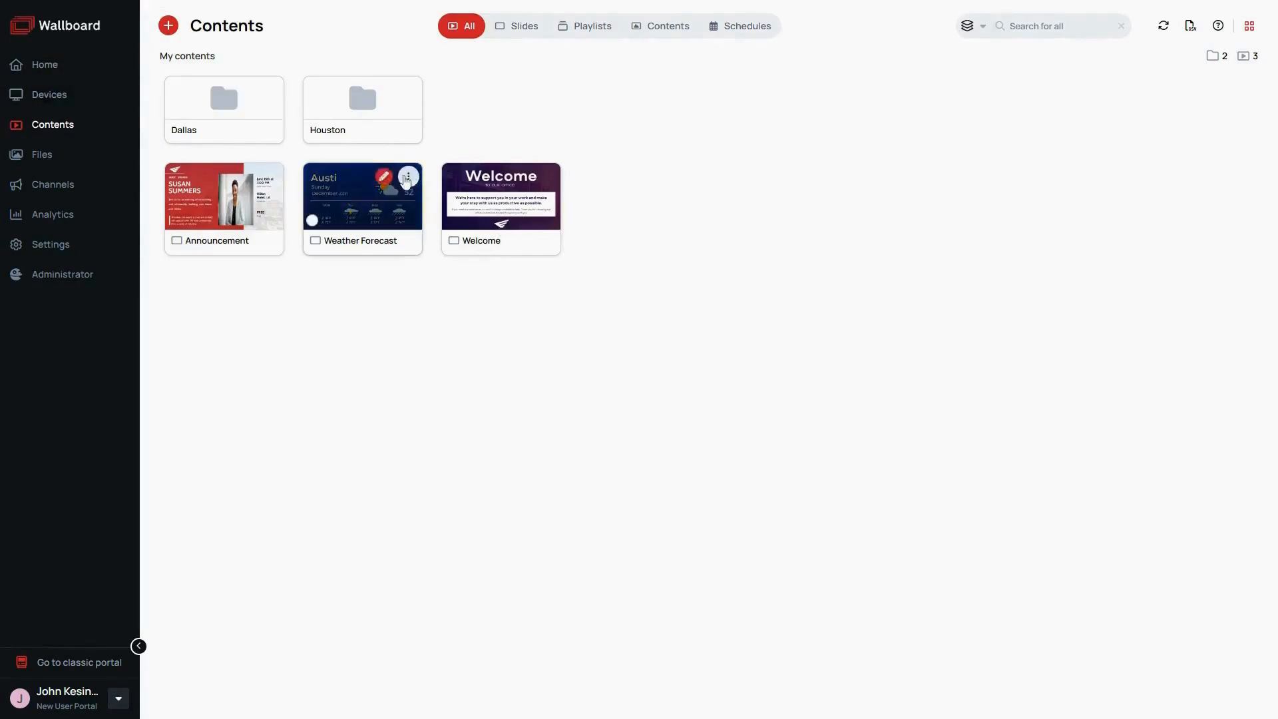
# Step: Open the Weather Forecast slide for editing and set the large current-weather icon's icon set to Colorful - 3D 8
pyautogui.click(385, 179)
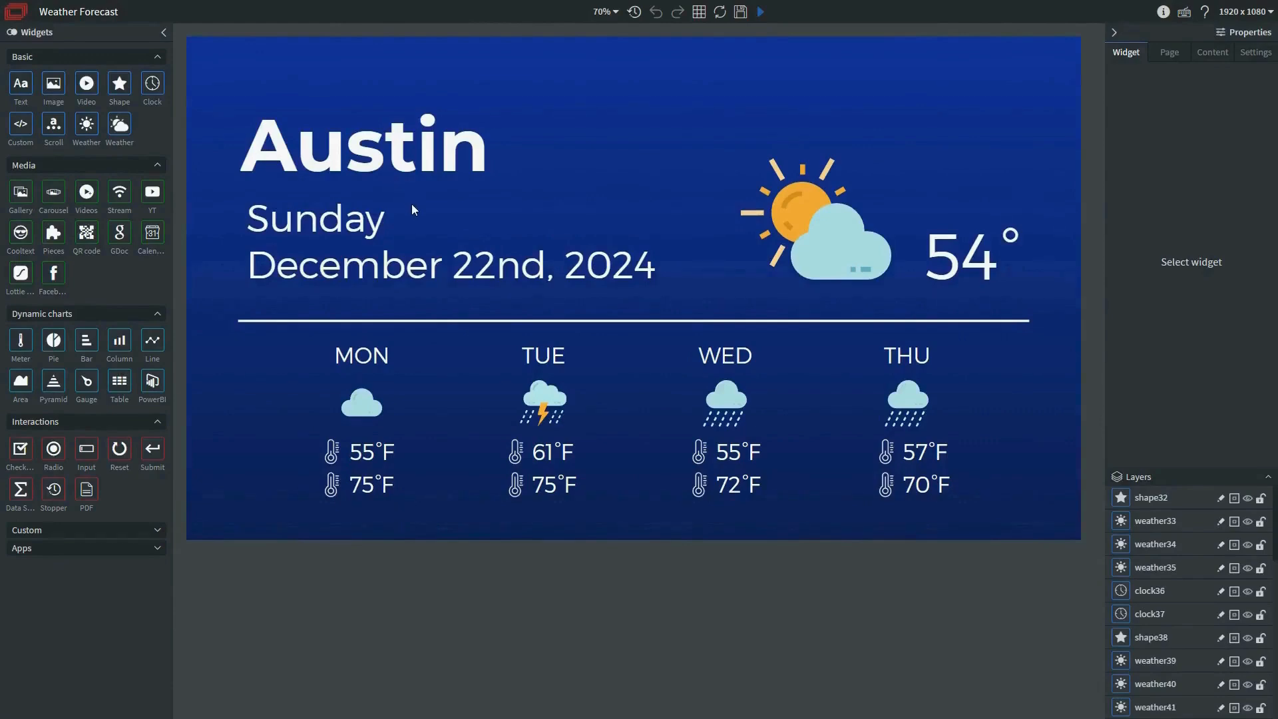
pyautogui.click(774, 201)
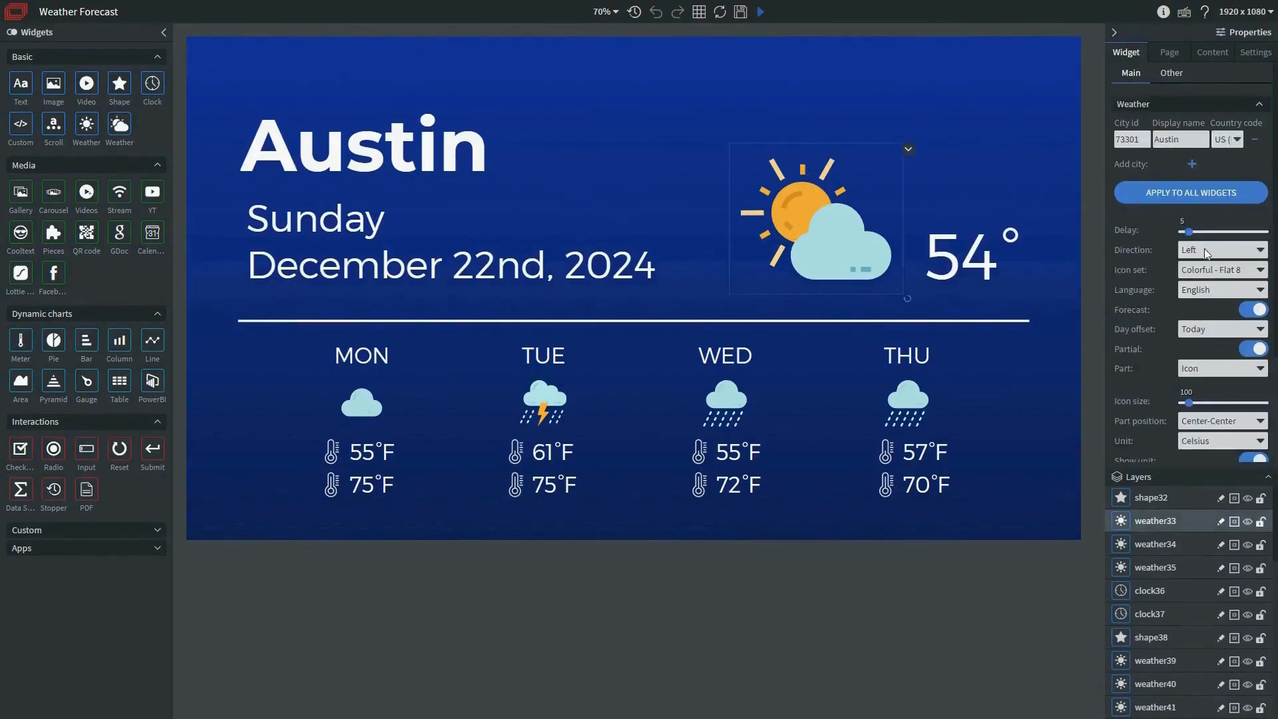
pyautogui.click(1232, 271)
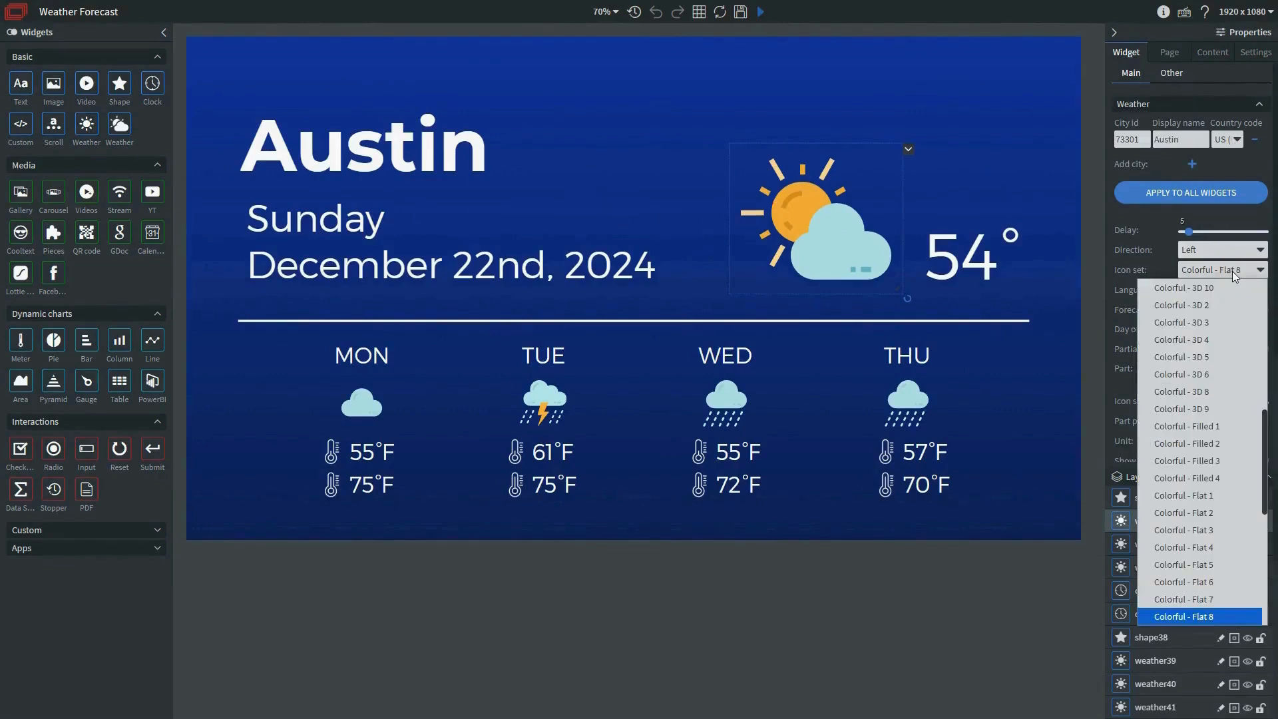
pyautogui.click(1228, 391)
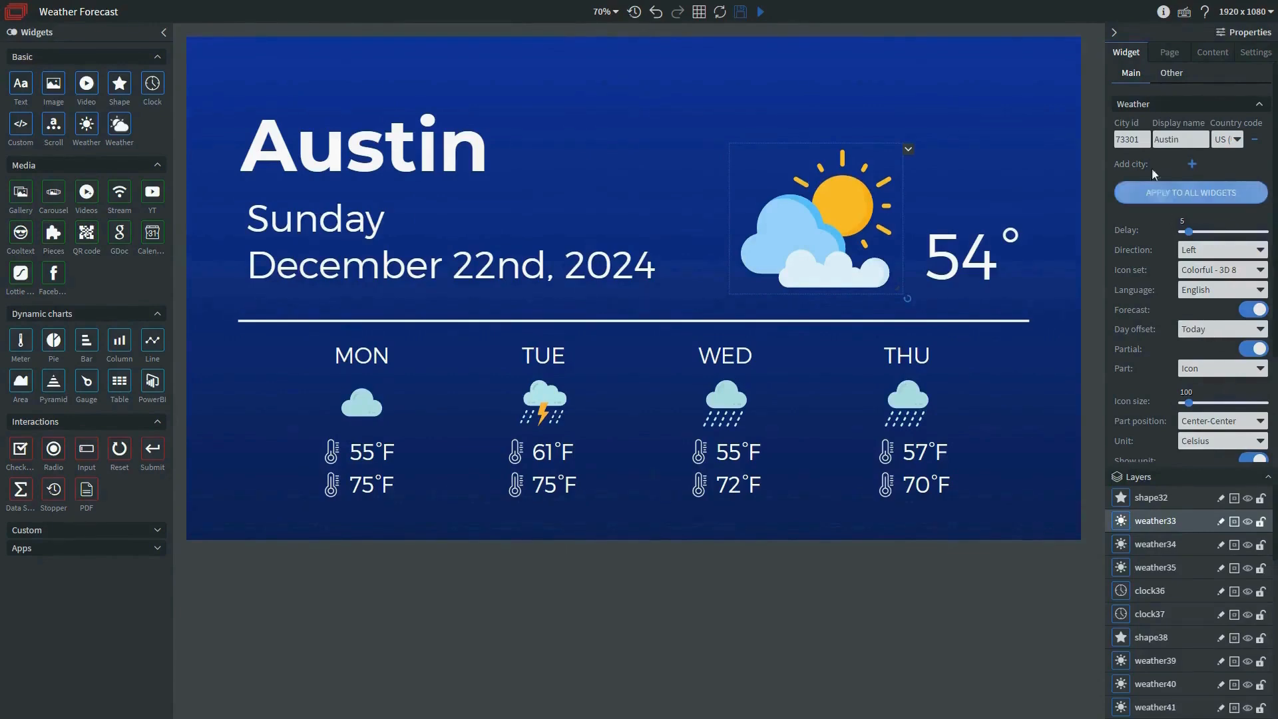
# Step: Set the weather location to city id 75219, display name Dallas and country code US_TX, and copy it to all weather widgets on the page
pyautogui.doubleClick(1139, 137)
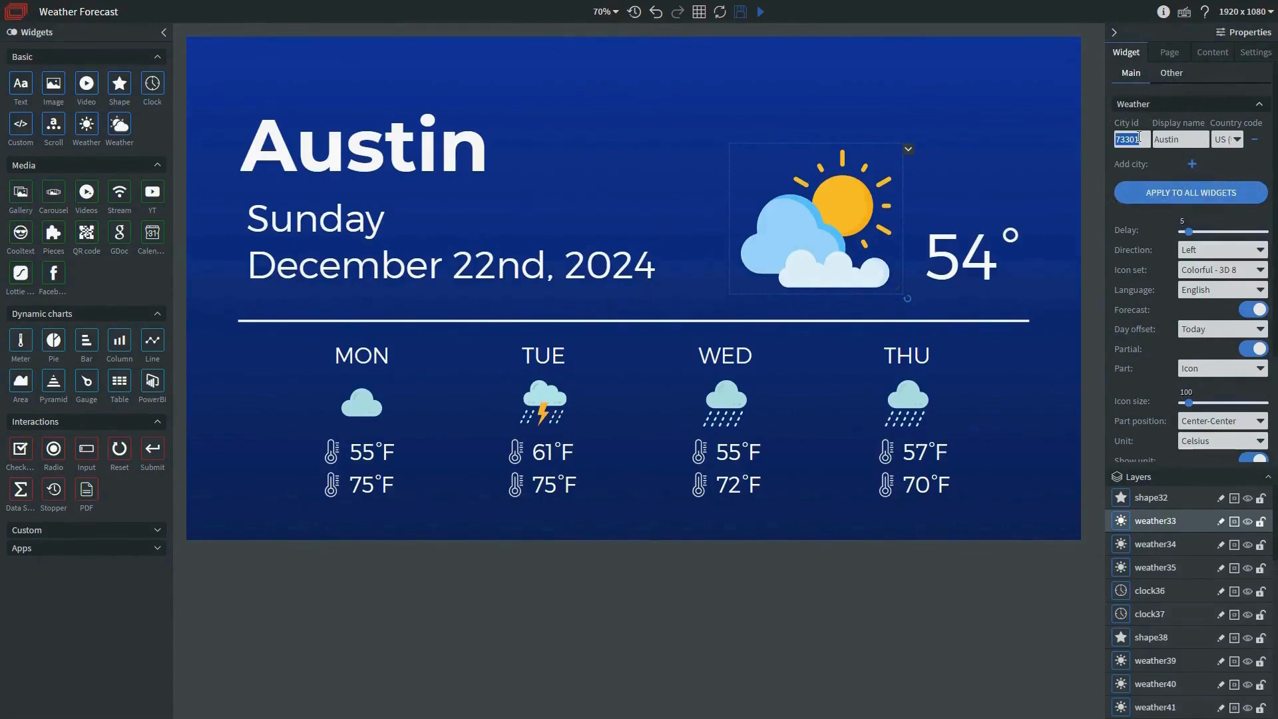
pyautogui.write('75219')
pyautogui.doubleClick(1188, 139)
pyautogui.write('Dallas')
pyautogui.click(1236, 145)
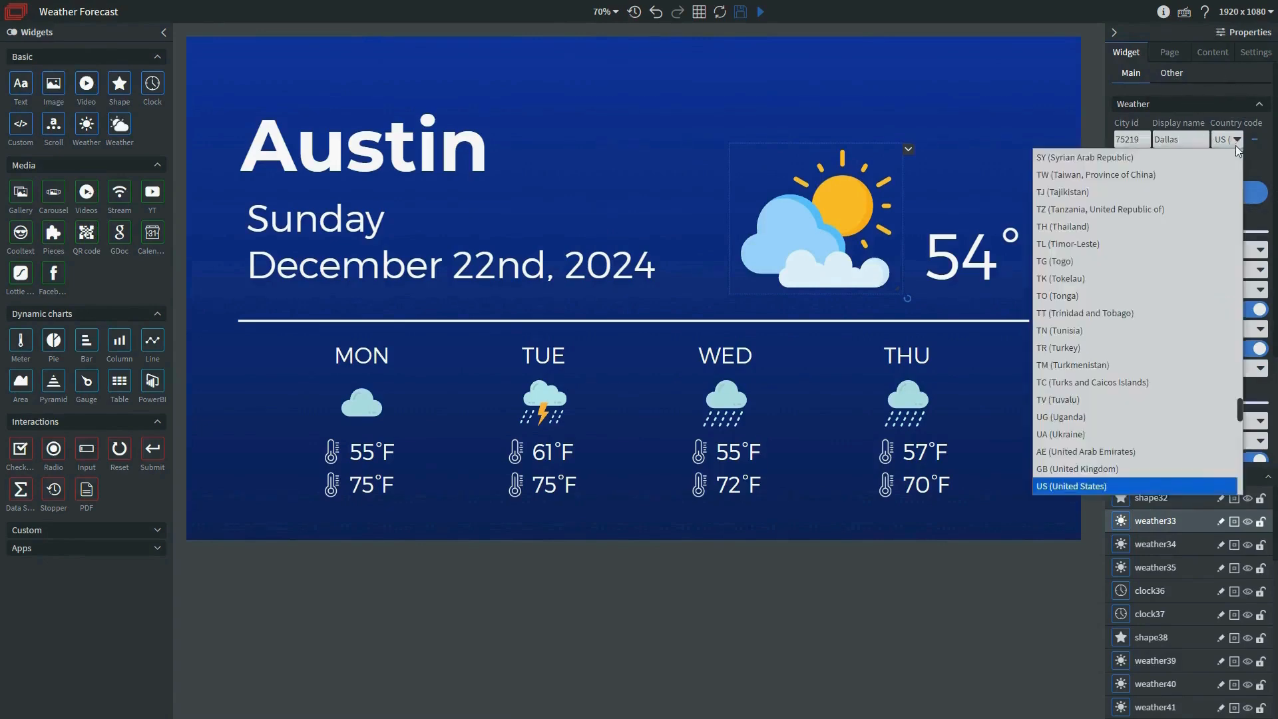
pyautogui.scroll(-14, 1203, 323)
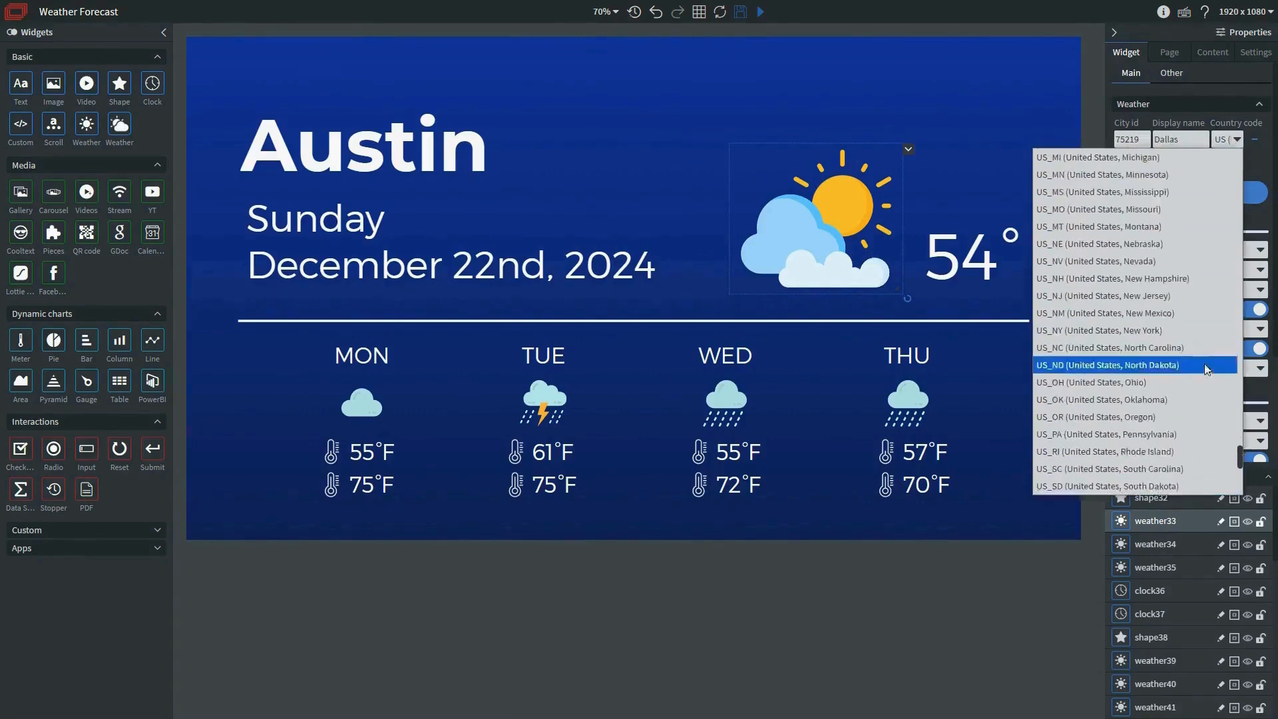
pyautogui.scroll(-4, 1207, 368)
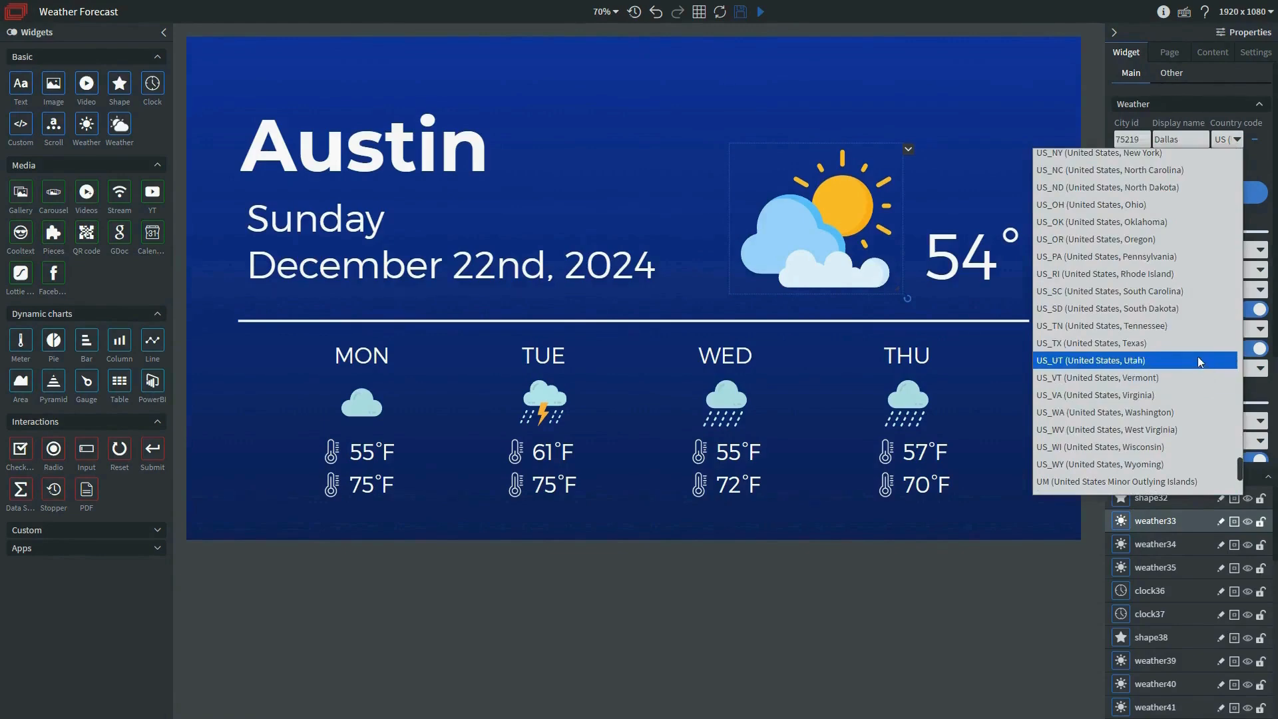
pyautogui.click(1195, 342)
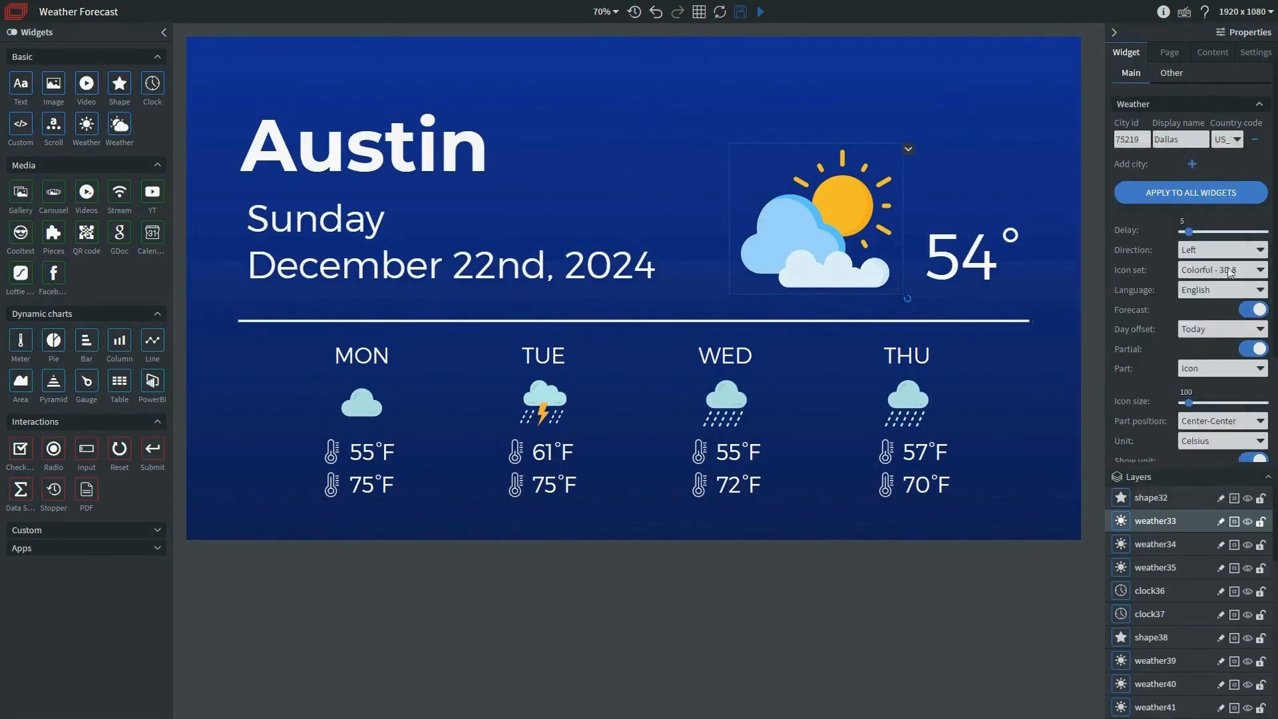
pyautogui.click(1234, 194)
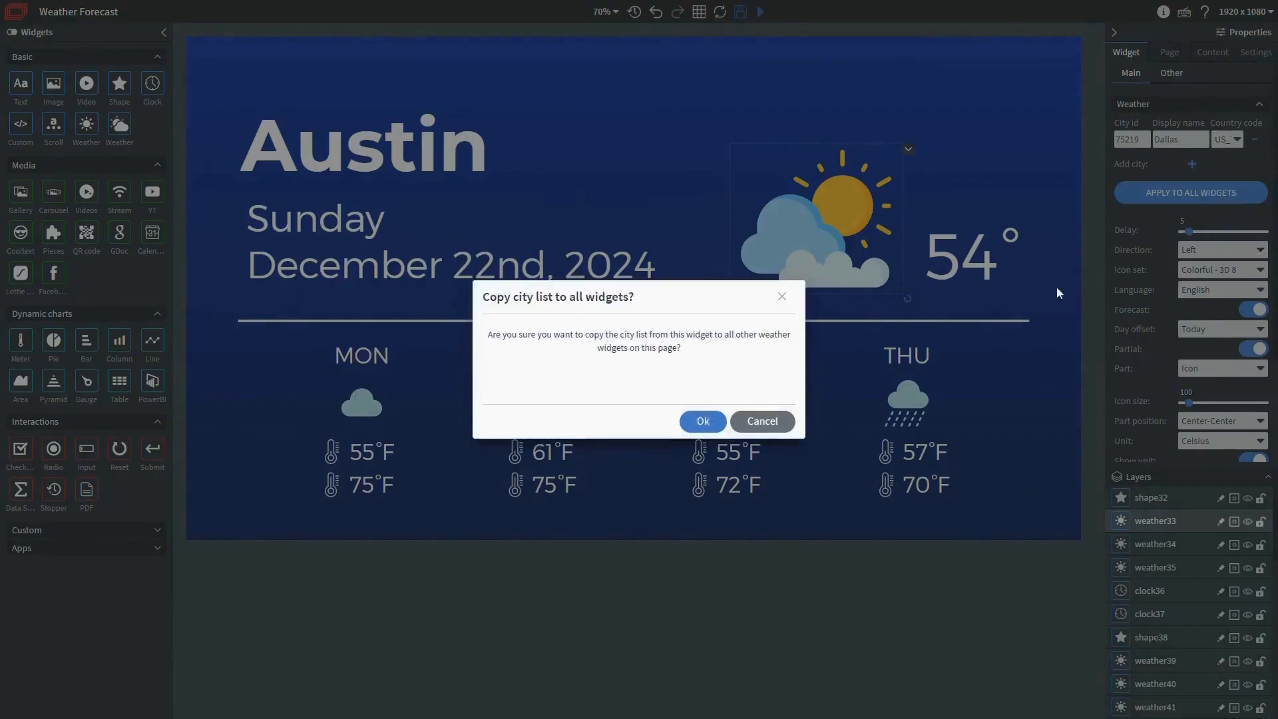
pyautogui.click(715, 421)
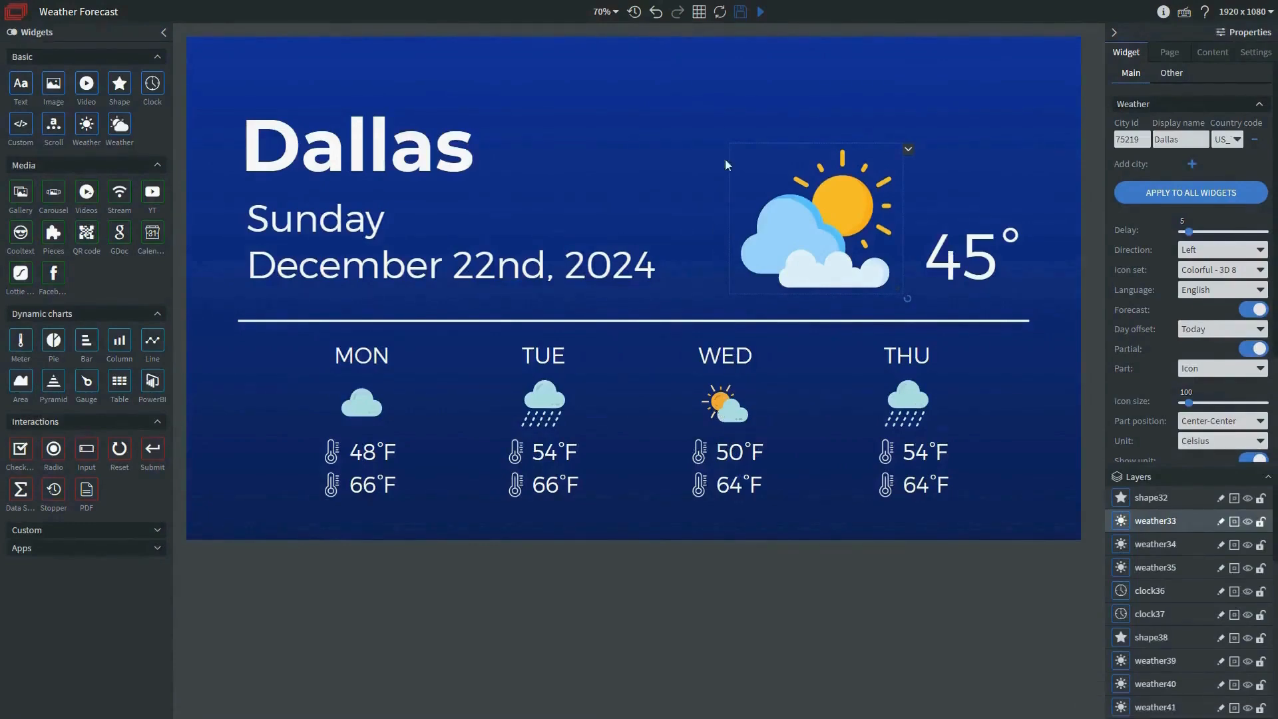
# Step: Set the first gradient fill color of the weather slide's background shape to the recent dark red rgb(122, 21, 27)
pyautogui.click(824, 85)
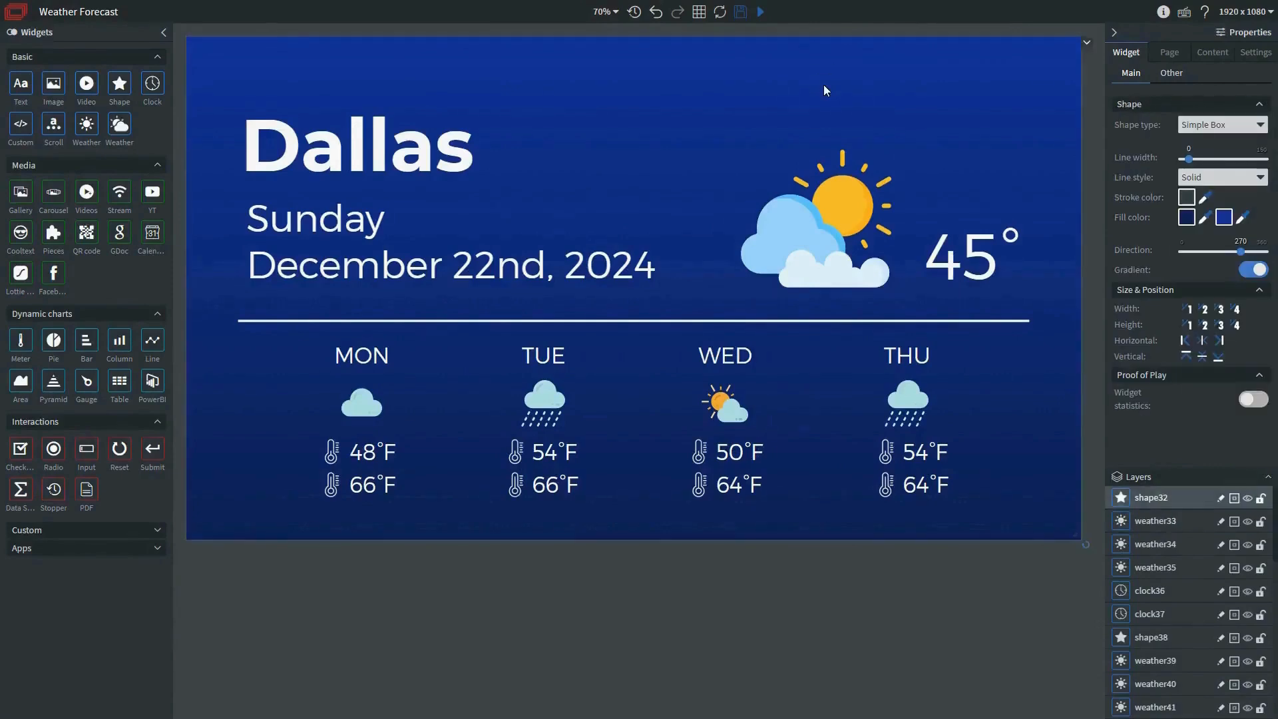
pyautogui.click(1188, 222)
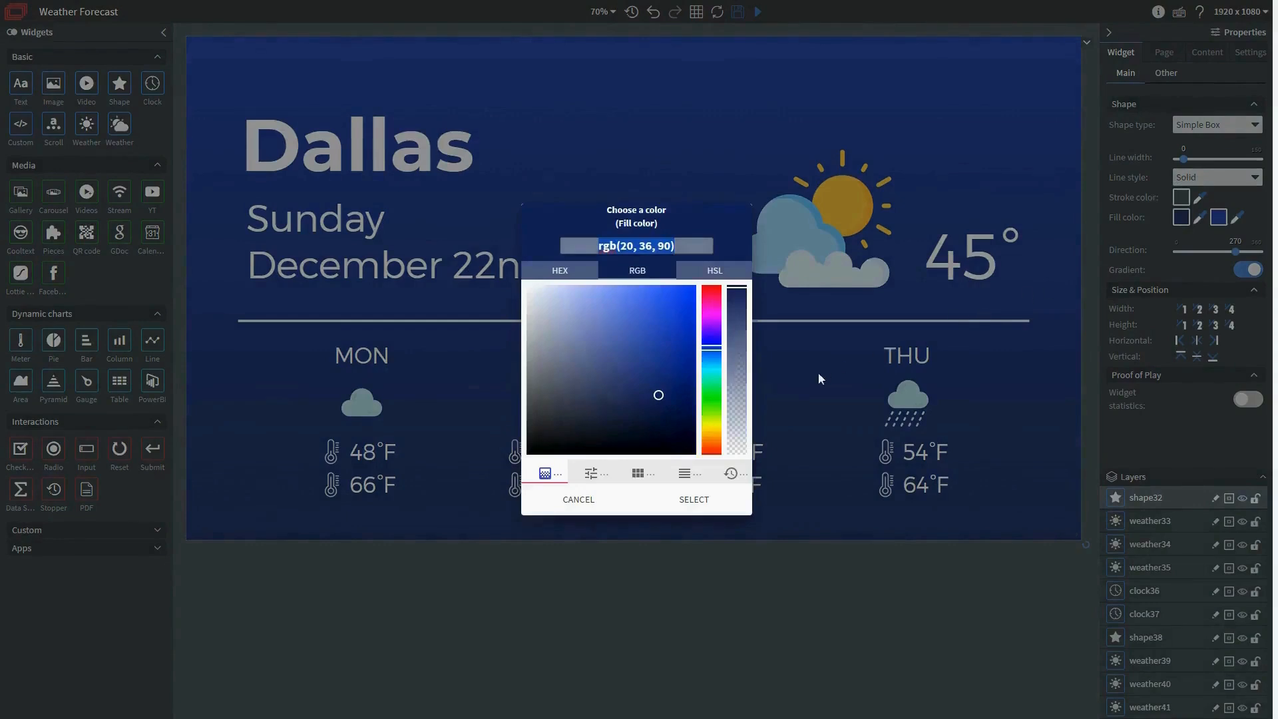
pyautogui.click(731, 474)
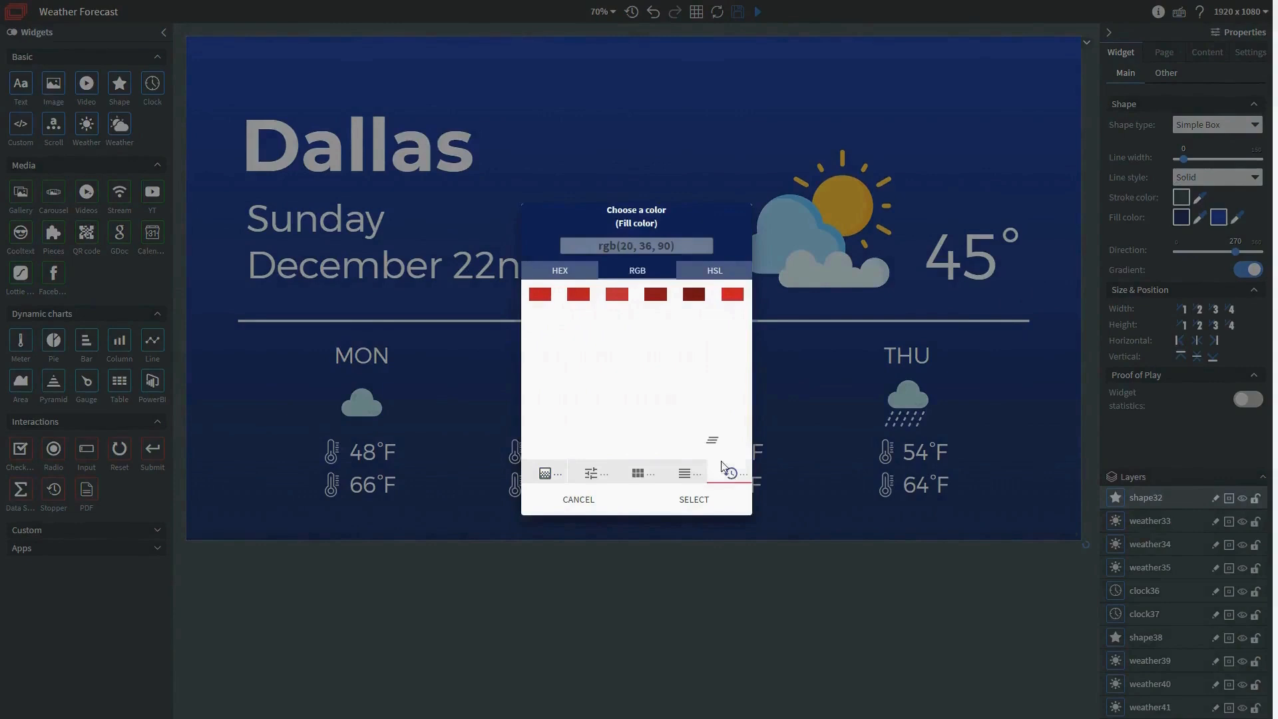
pyautogui.click(694, 296)
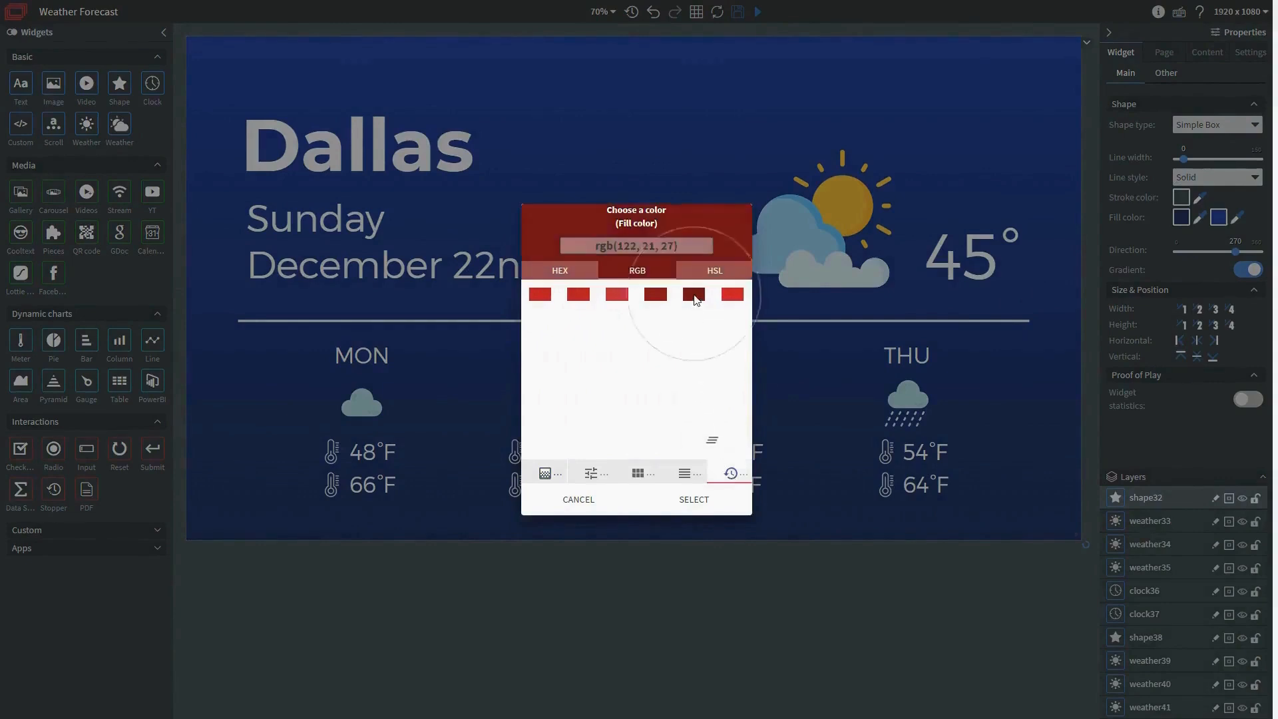
pyautogui.click(707, 502)
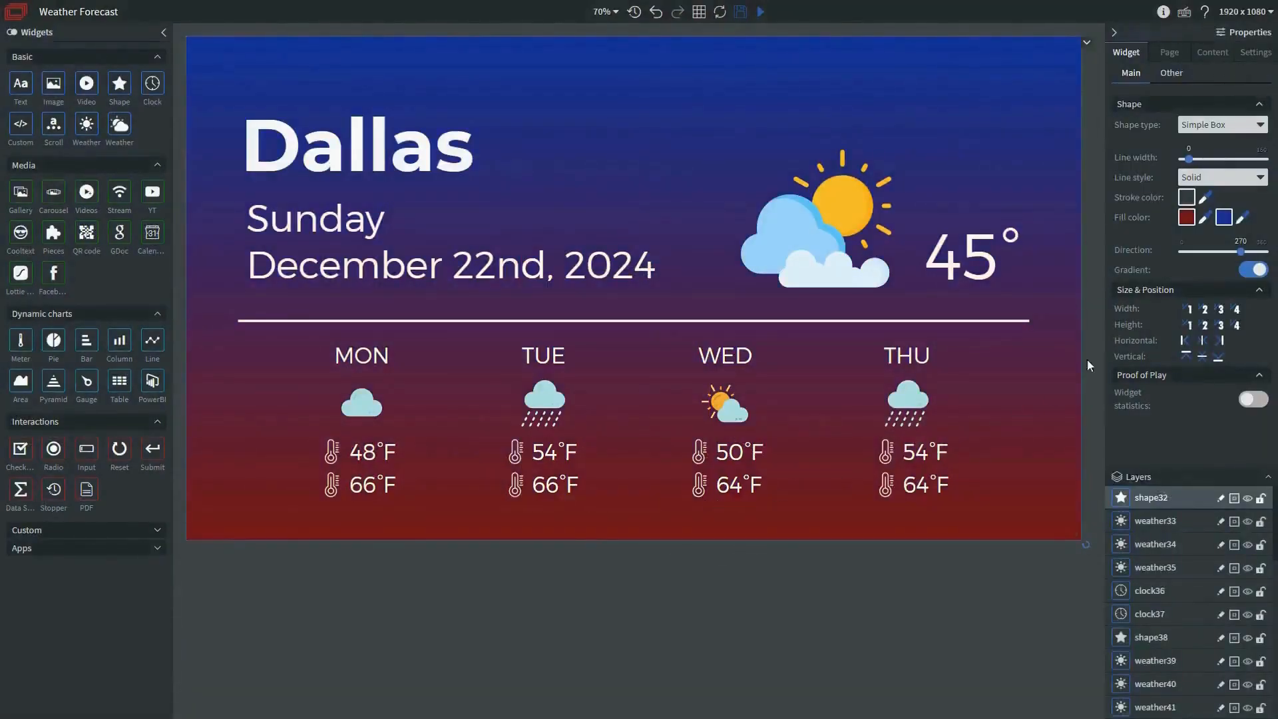
# Step: Set the background shape's second gradient color to the recently used bright red and the gradient direction to 0
pyautogui.click(1223, 218)
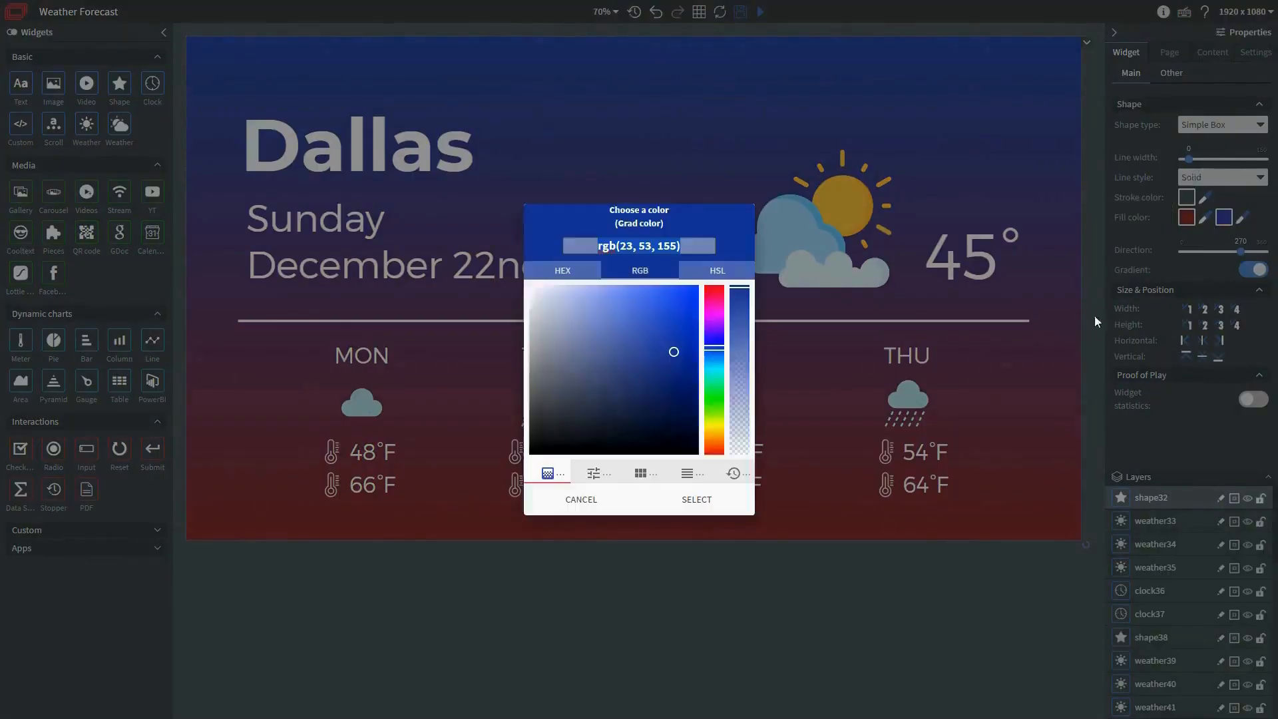
pyautogui.click(735, 474)
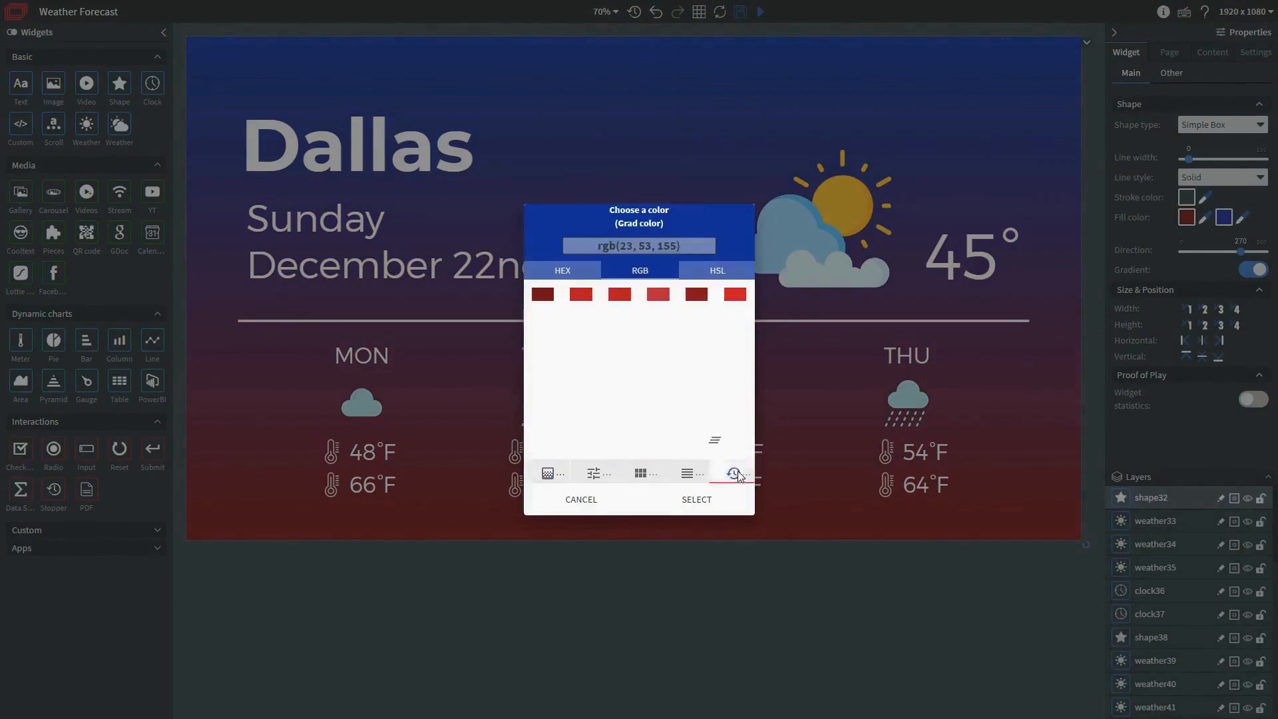
pyautogui.click(735, 294)
pyautogui.click(696, 501)
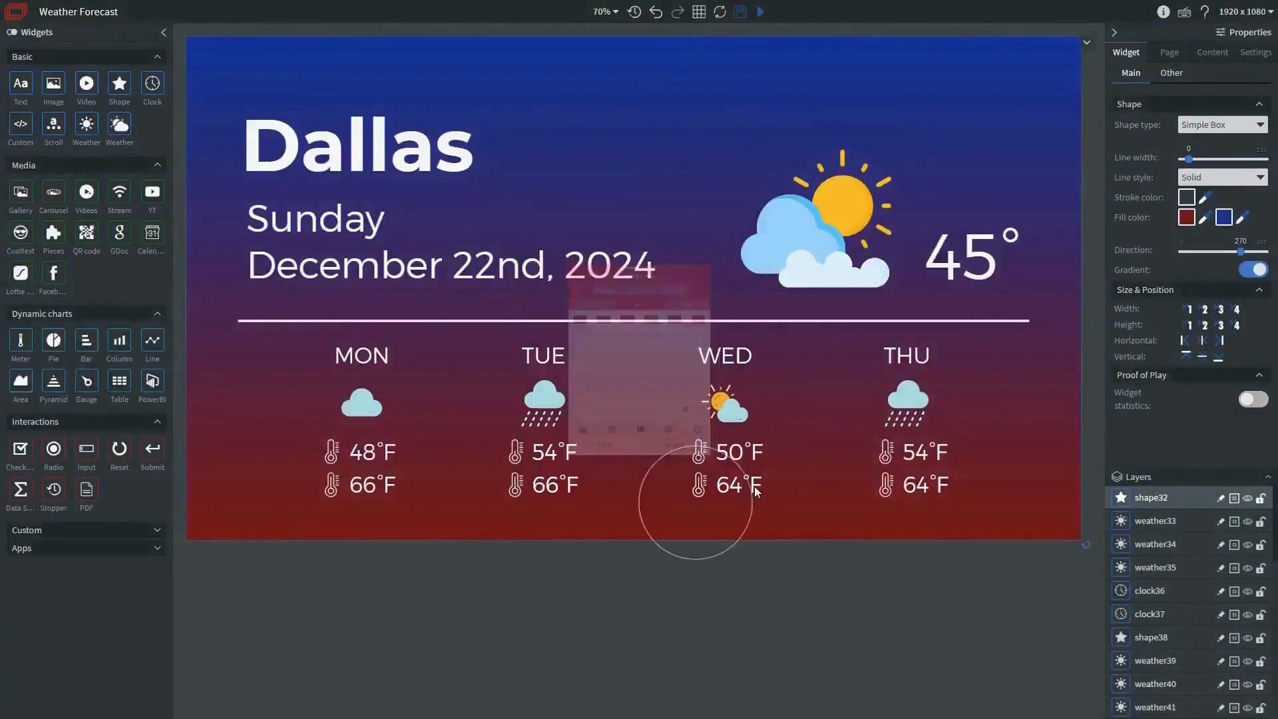
pyautogui.moveTo(1242, 252); pyautogui.dragTo(1176, 255)
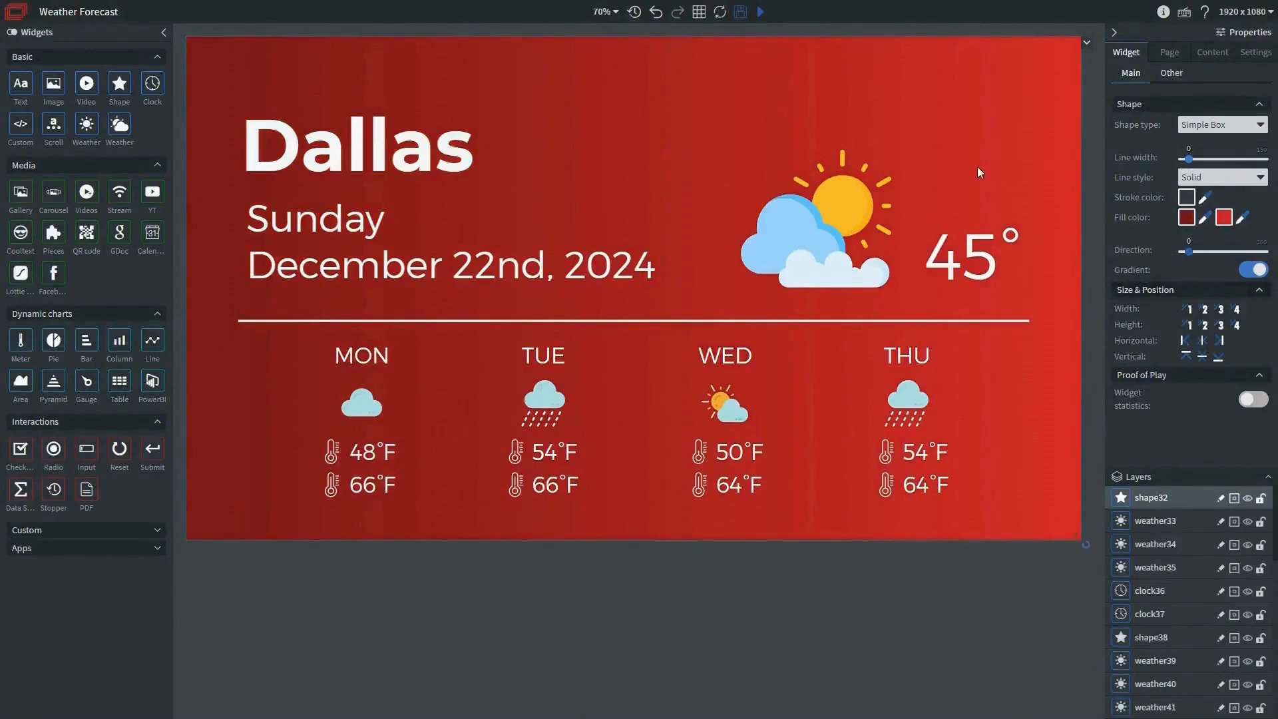
# Step: Save the Weather Forecast slide and open the Welcome slide for editing
pyautogui.click(741, 12)
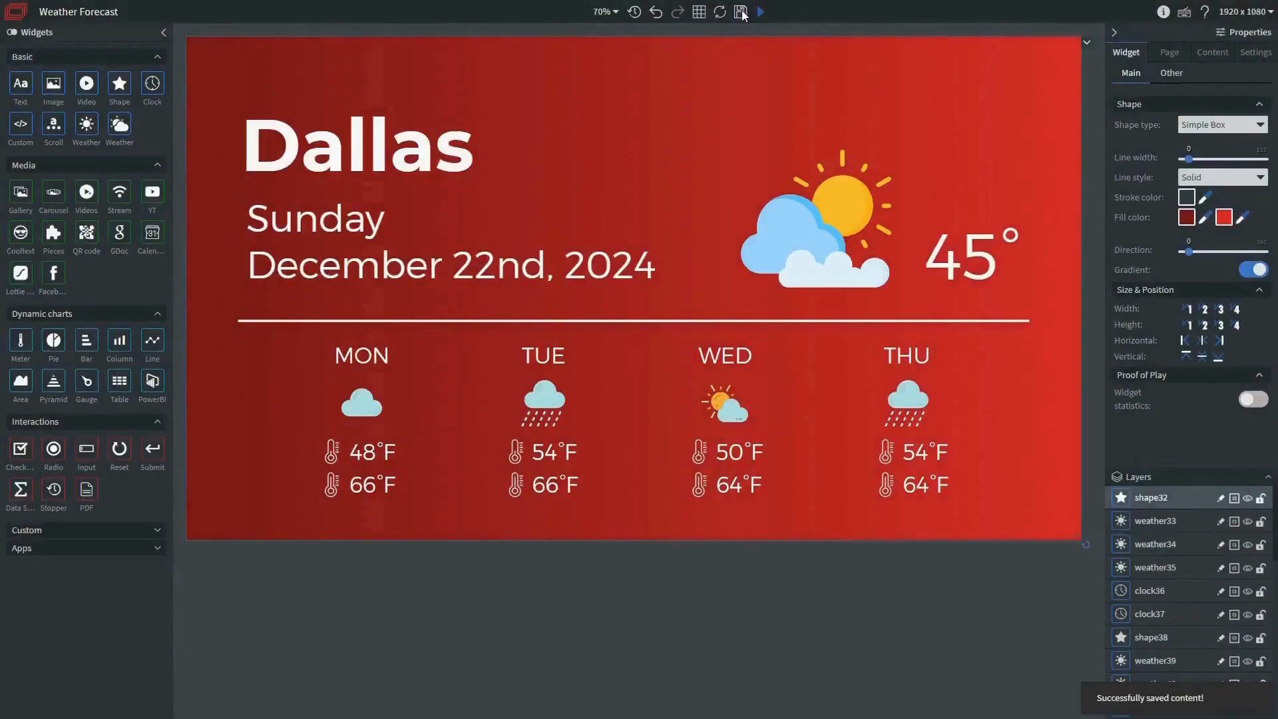
pyautogui.click(25, 20)
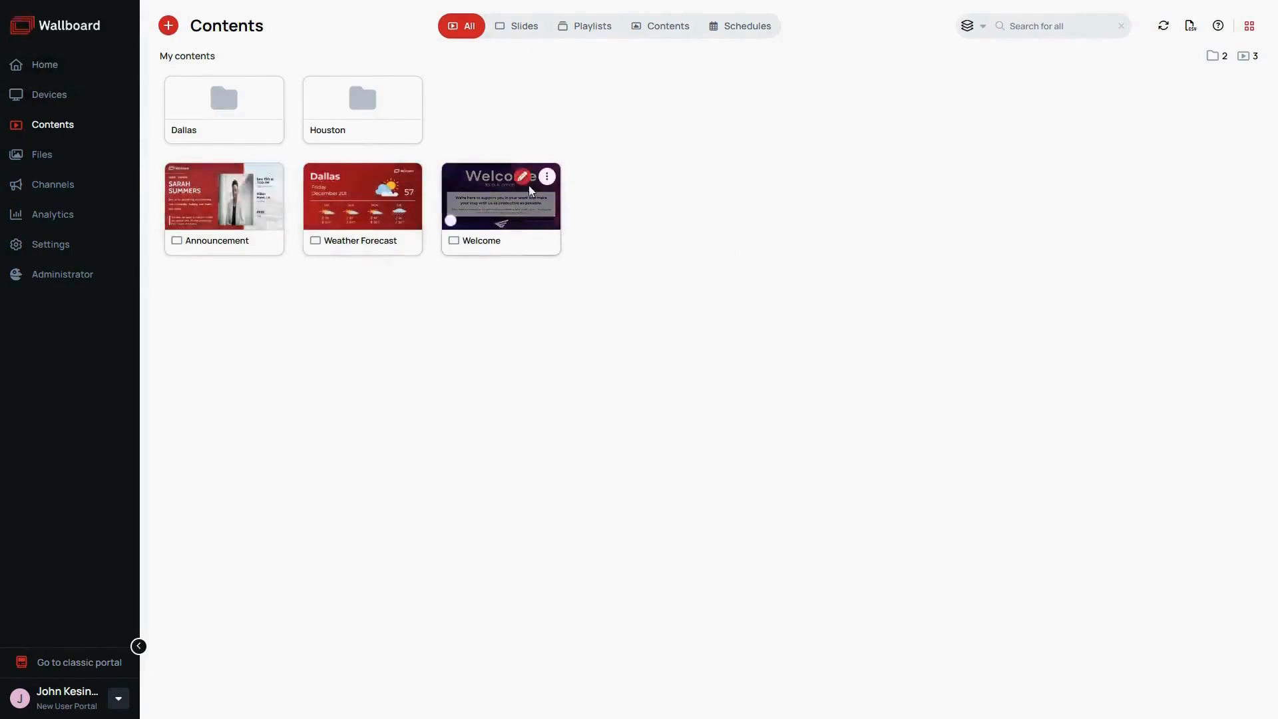
pyautogui.click(525, 179)
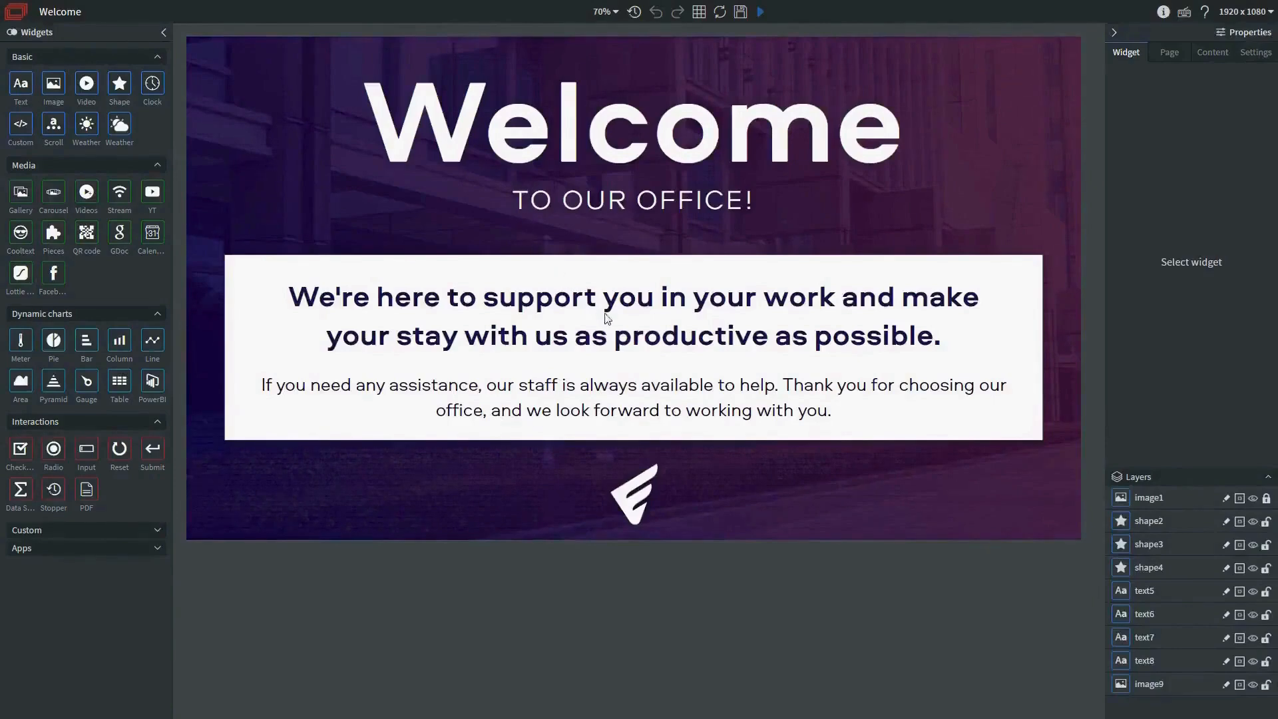
# Step: Replace the Welcome slide's locked background image with Dallas Skyline.jpg
pyautogui.click(1139, 498)
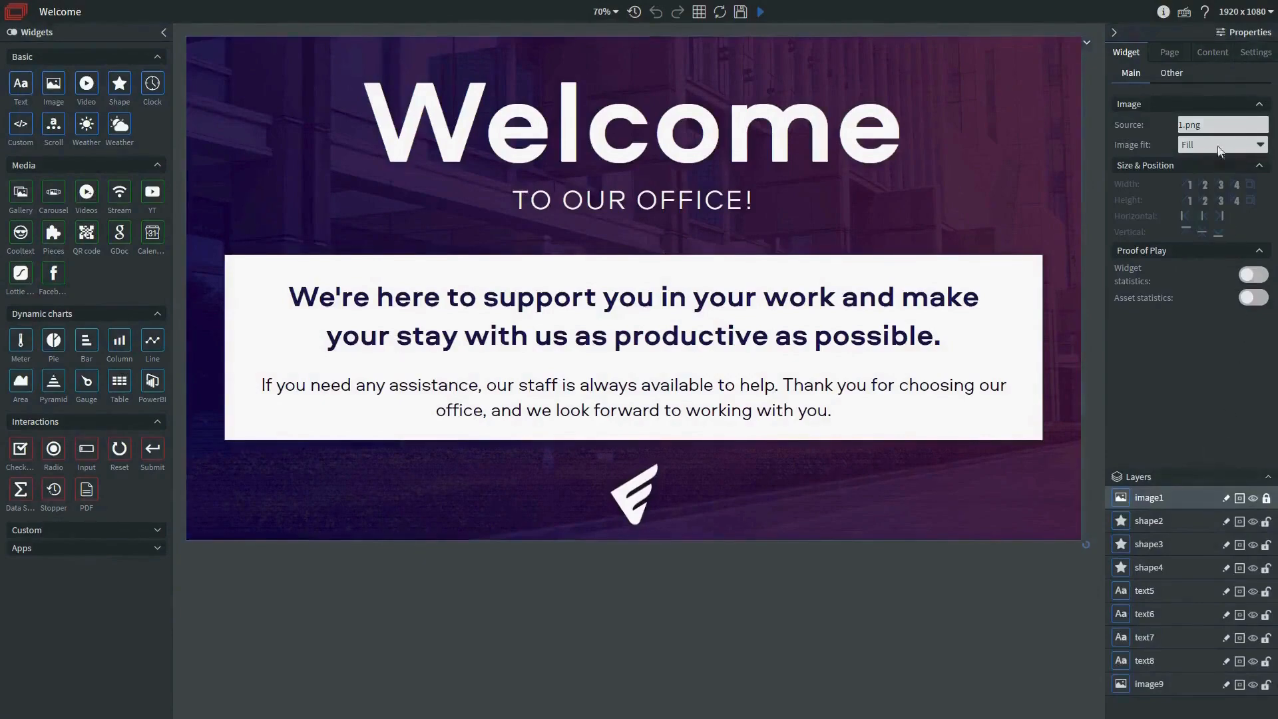
pyautogui.click(1217, 126)
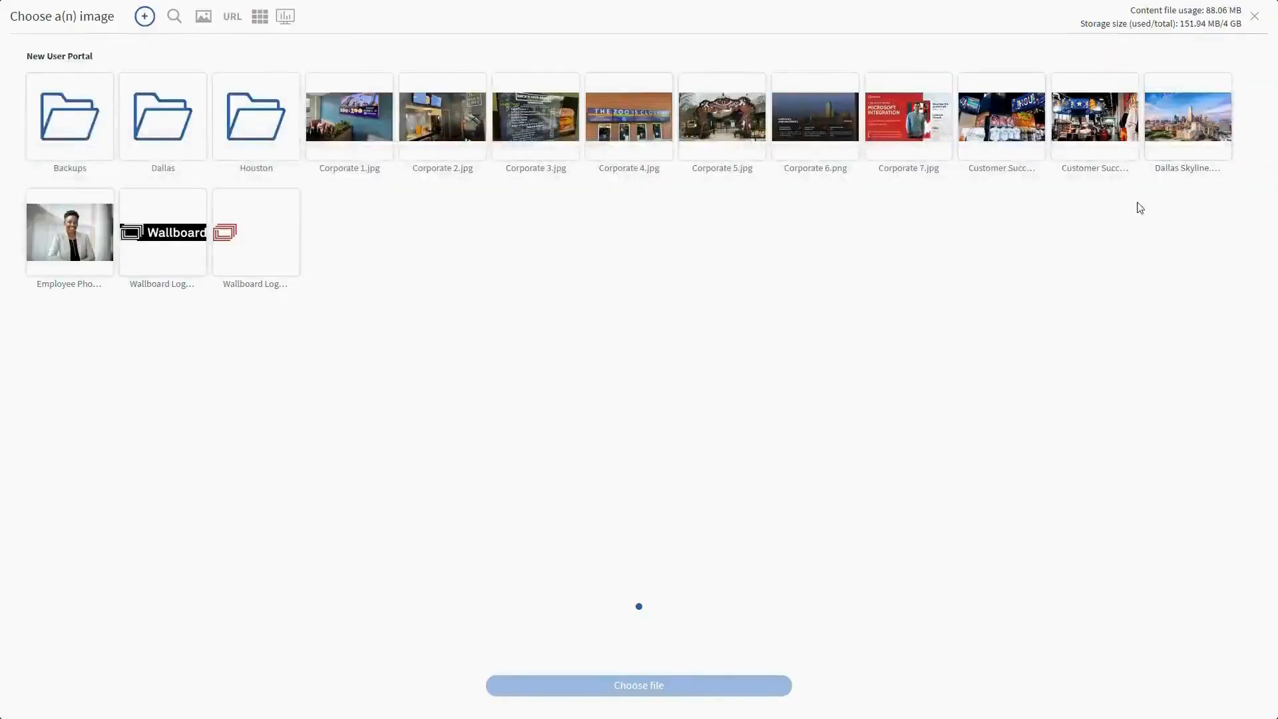
pyautogui.click(1170, 155)
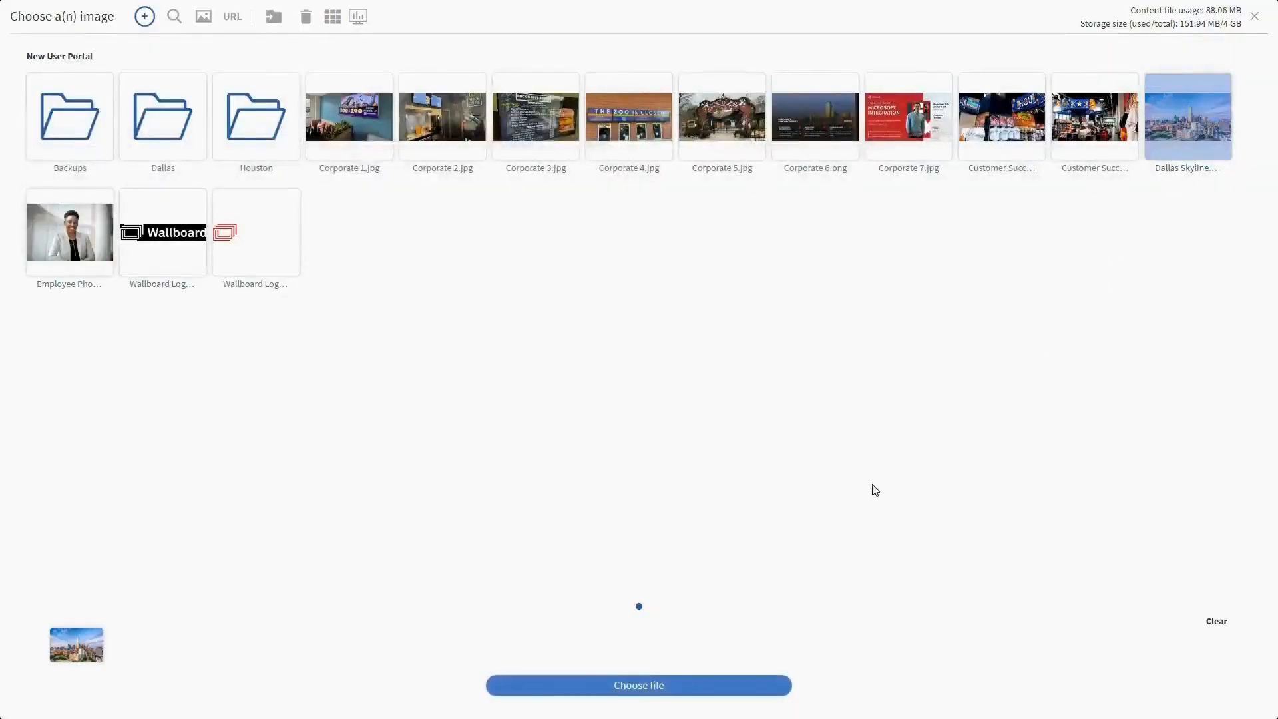
pyautogui.click(638, 689)
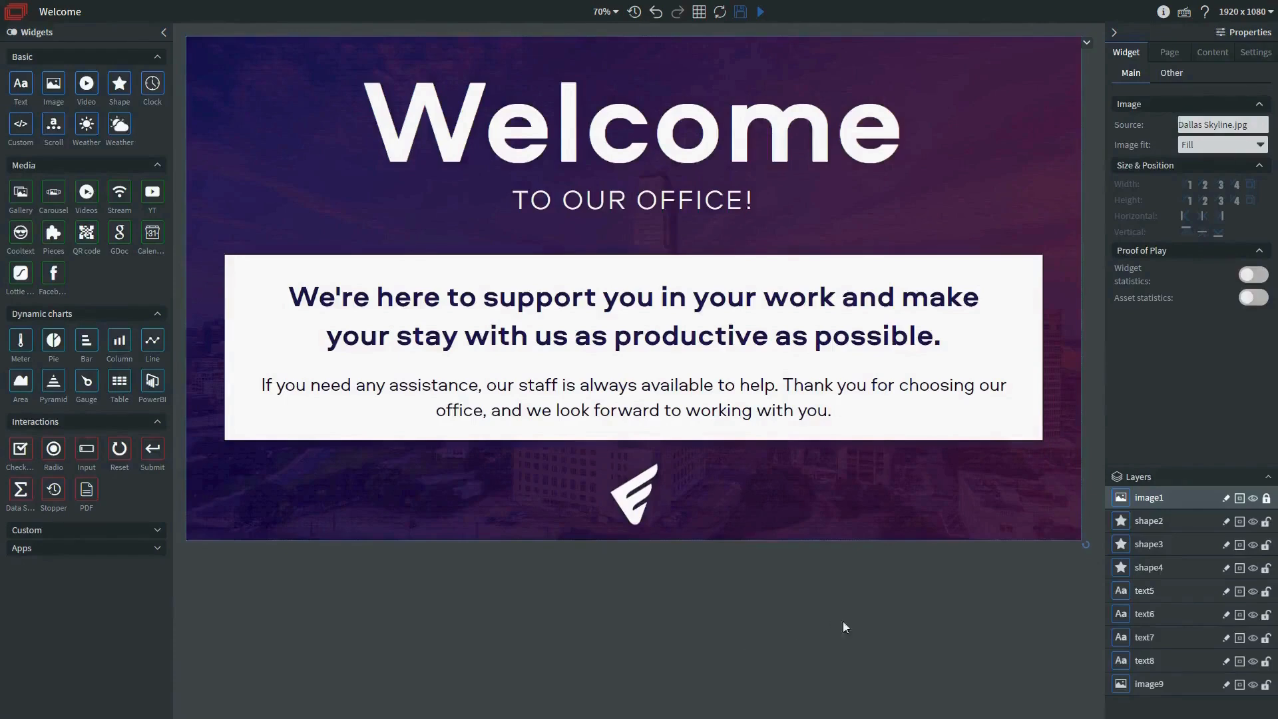
# Step: Identify the purple gradient overlay shape above the background photo by toggling its visibility, and delete it
pyautogui.click(1179, 519)
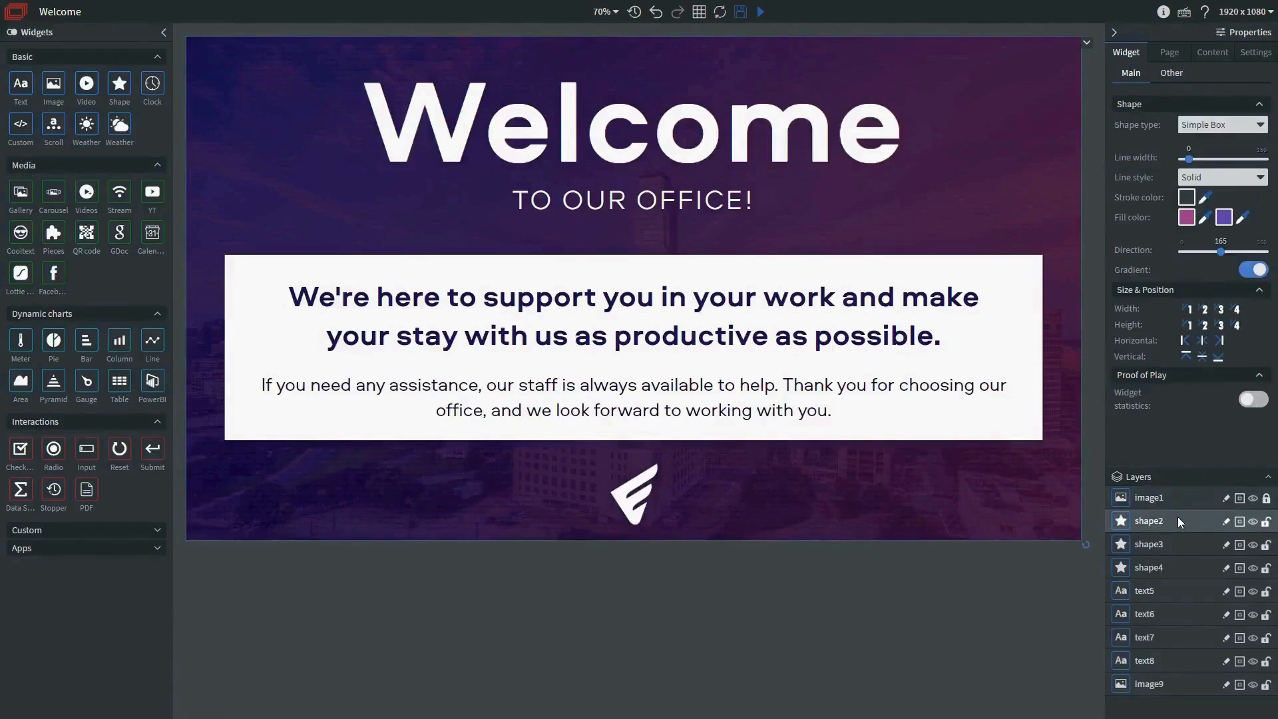
pyautogui.click(1253, 522)
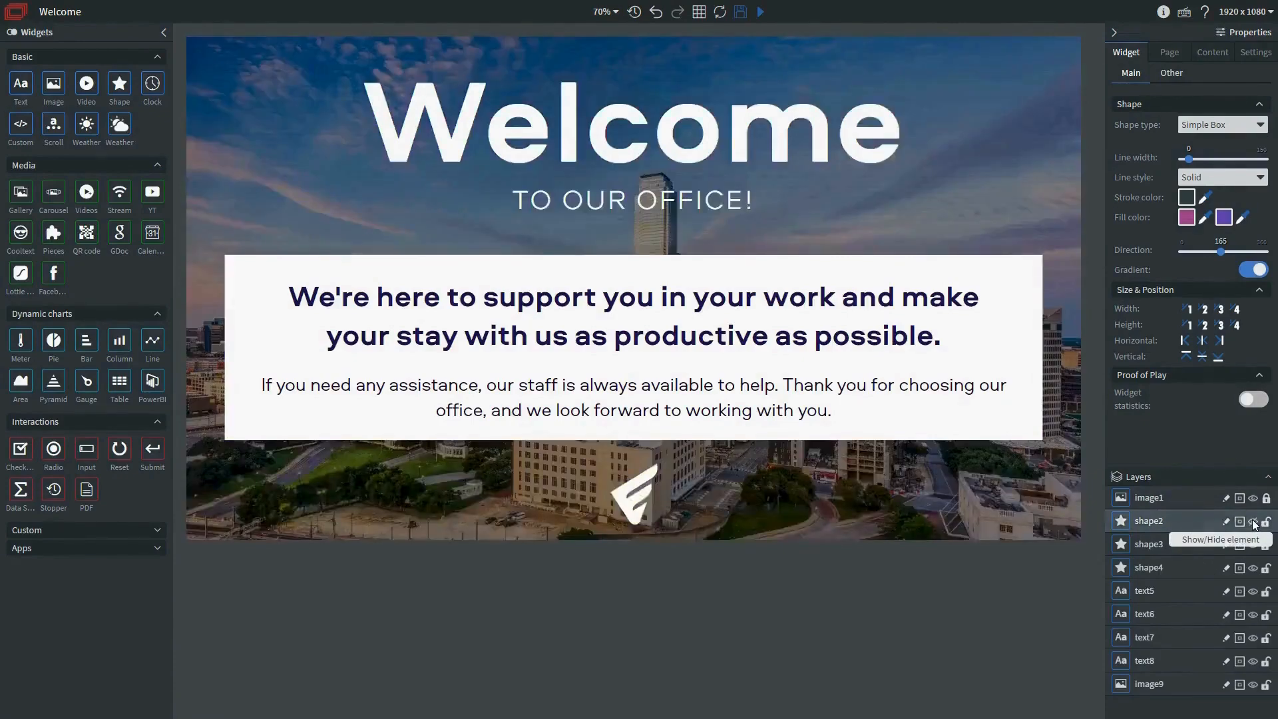
pyautogui.click(1254, 522)
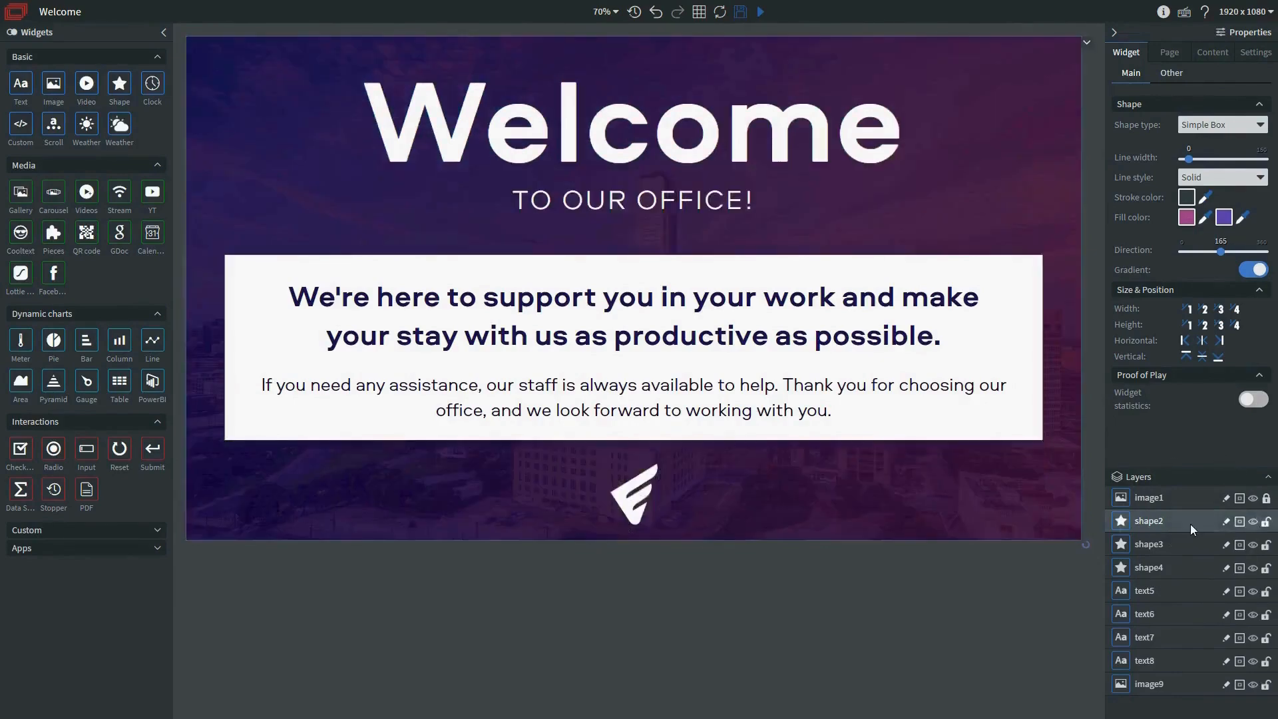
pyautogui.press('Delete')
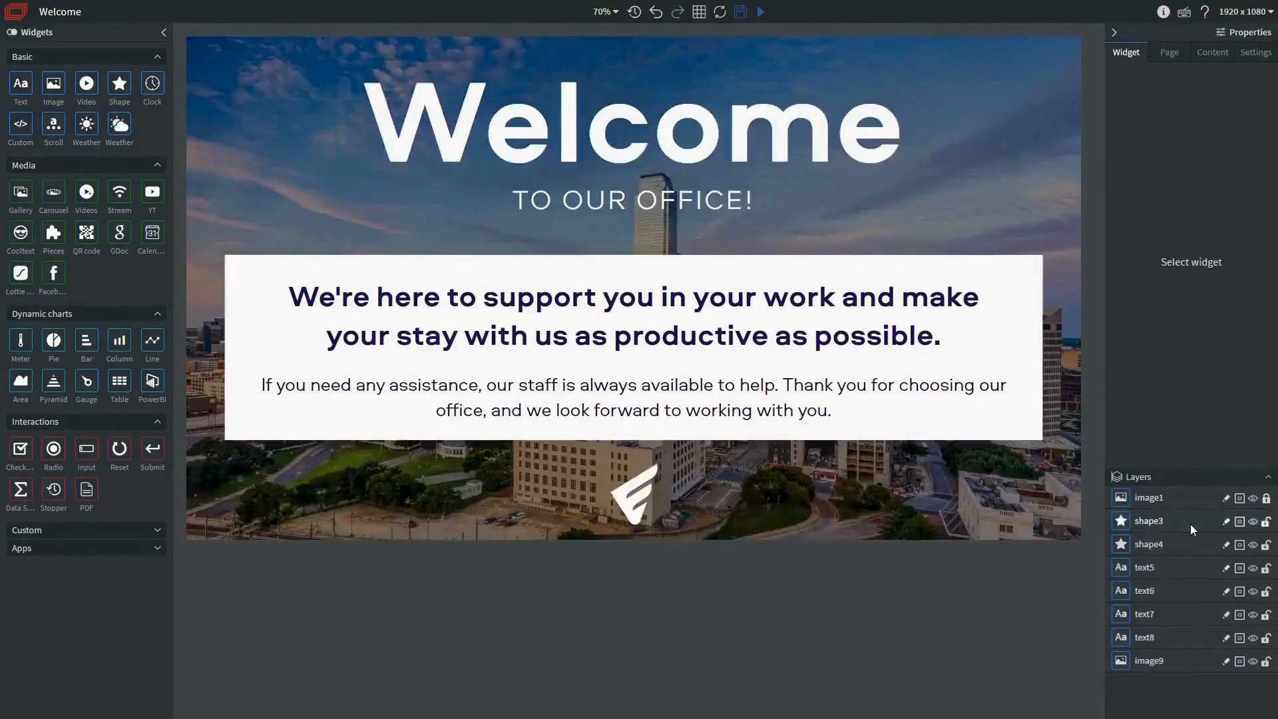
# Step: Darken the remaining overlay shape by setting its fill color to rgba(0, 0, 0, 0.71)
pyautogui.click(1191, 527)
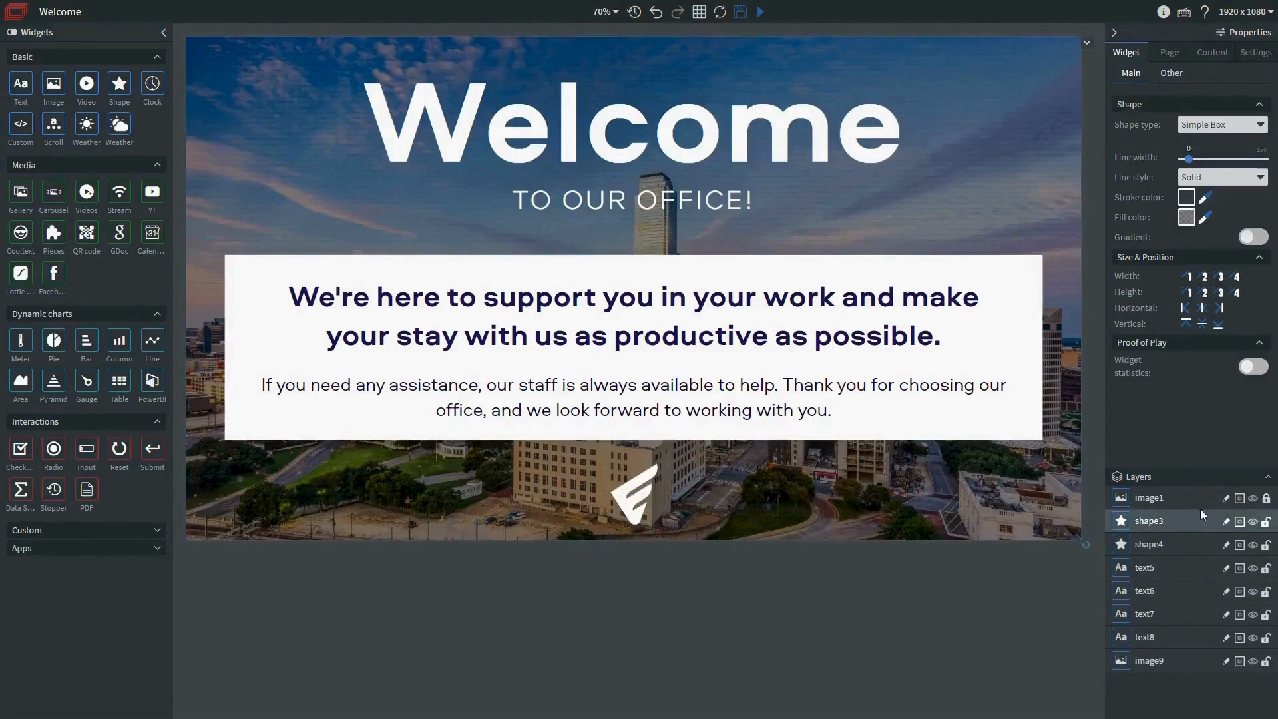
pyautogui.click(1186, 218)
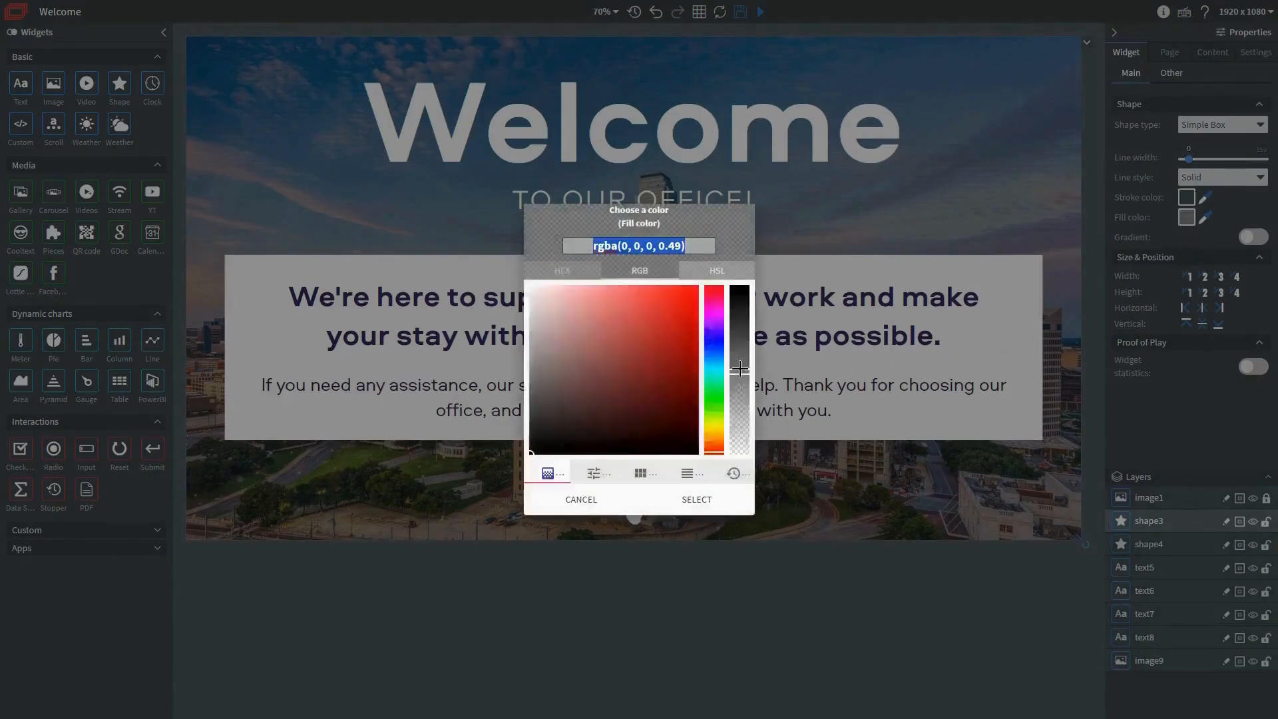
pyautogui.moveTo(739, 370); pyautogui.dragTo(745, 334)
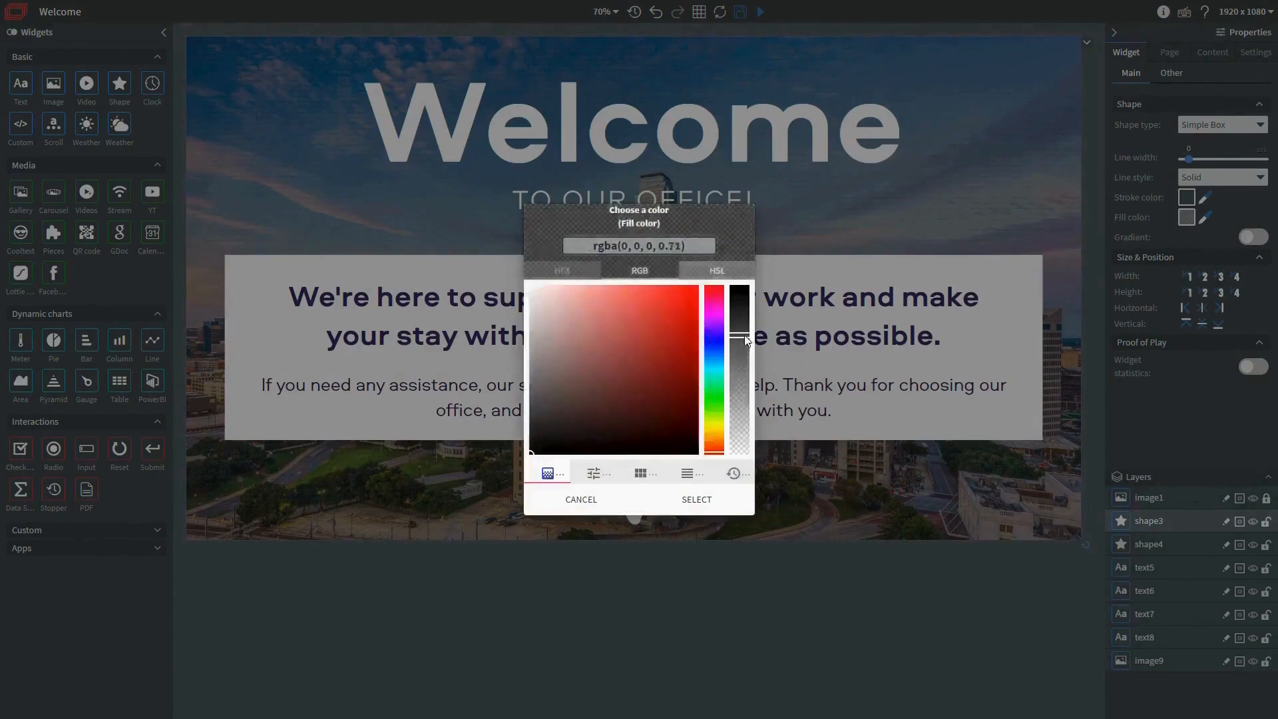
pyautogui.click(697, 500)
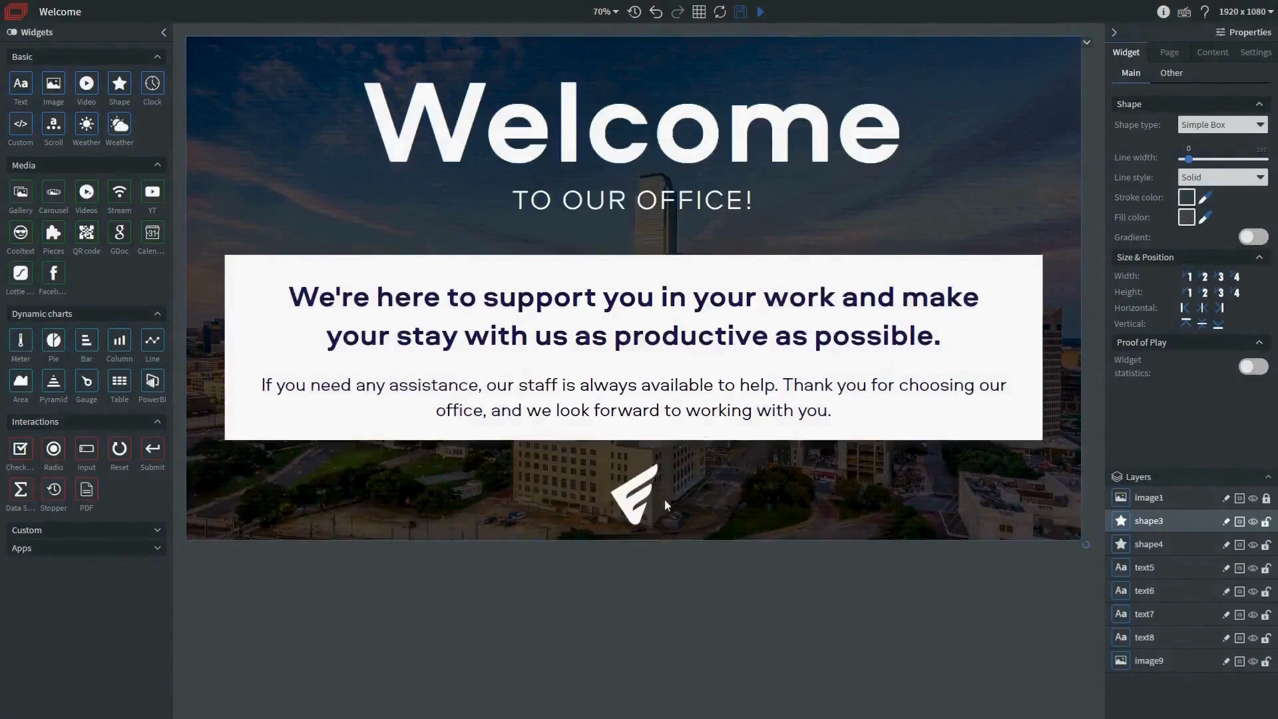
# Step: Replace the wing logo below the white box with Wallboard Logo.png, and enlarge it slightly and center it horizontally on the slide
pyautogui.click(641, 498)
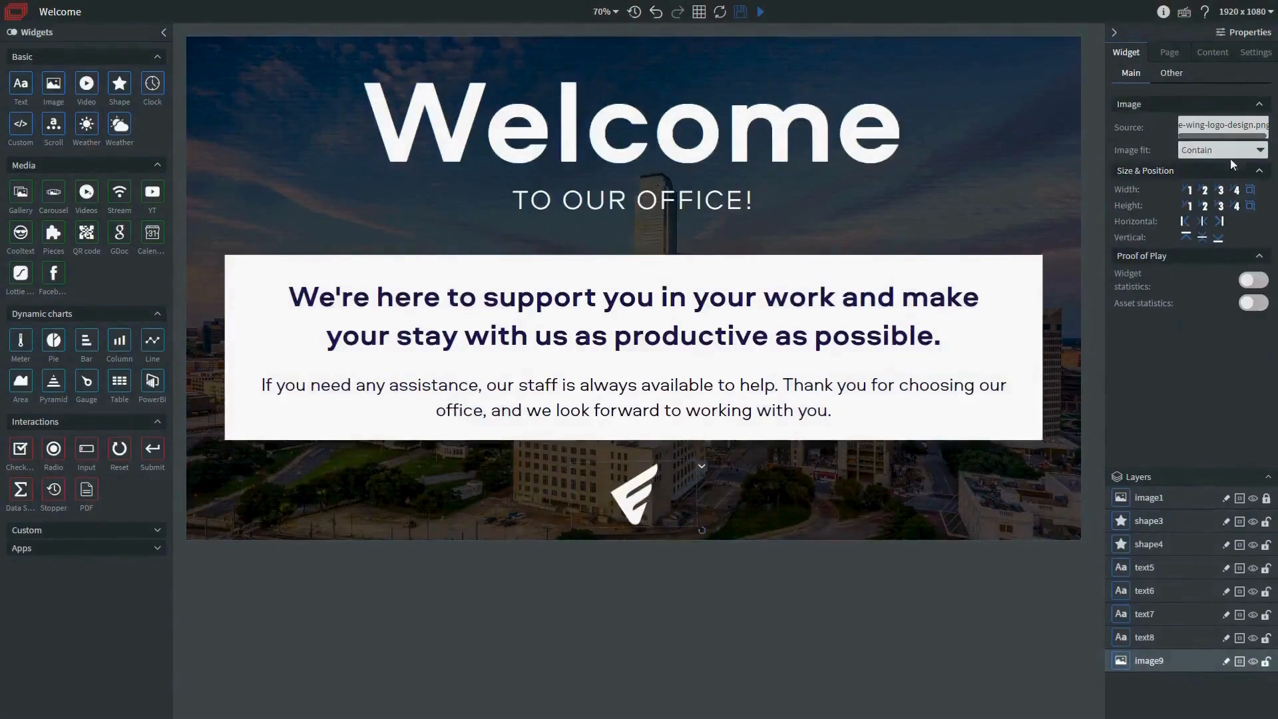
pyautogui.click(1229, 125)
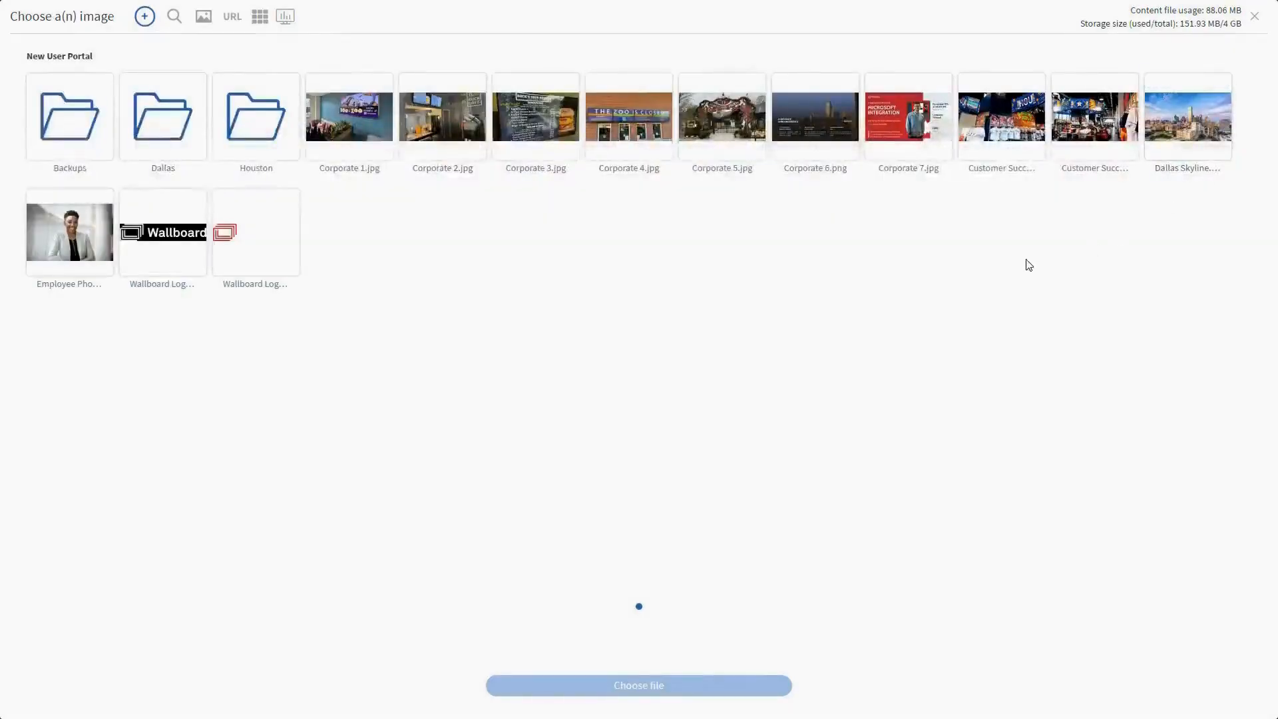
pyautogui.click(287, 239)
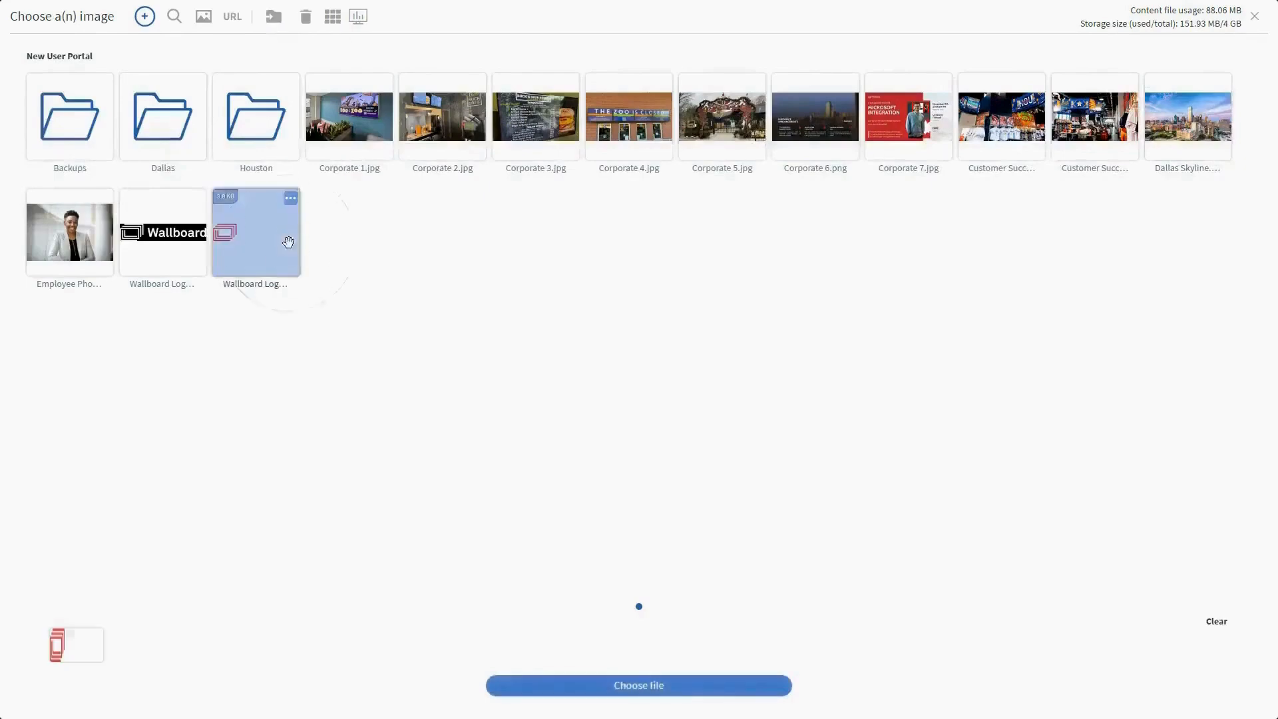
pyautogui.click(623, 686)
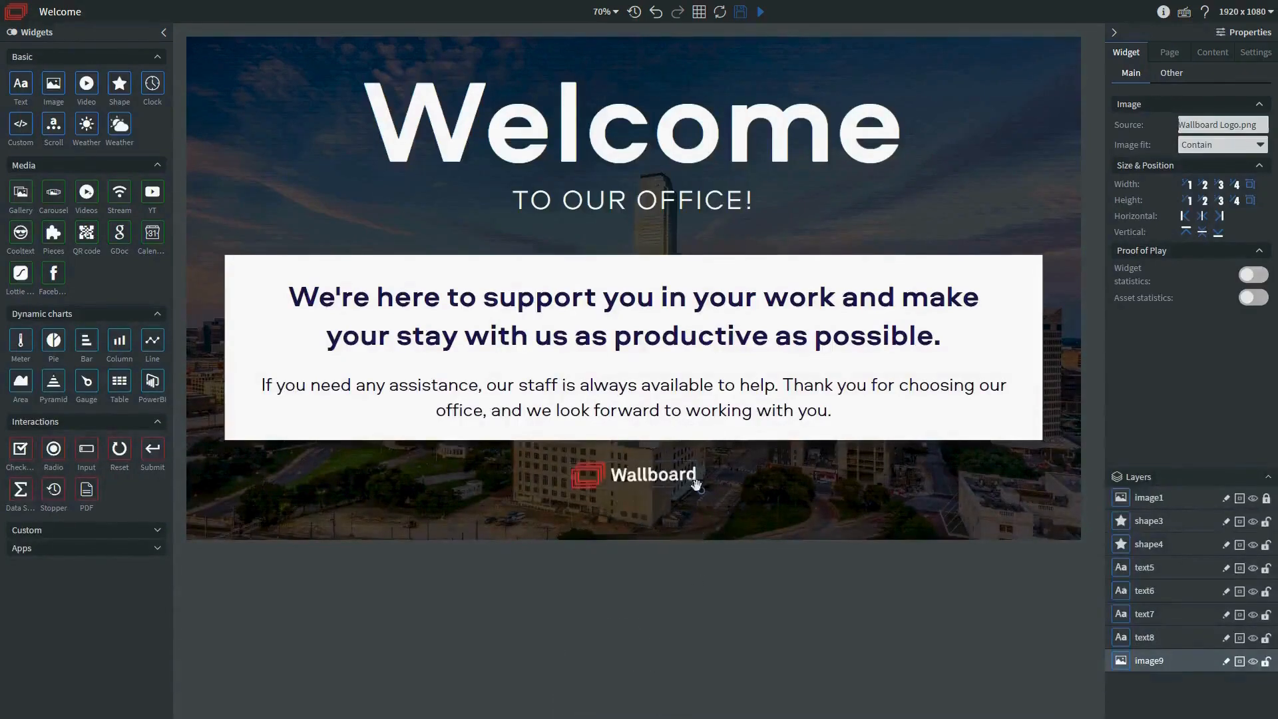
pyautogui.moveTo(693, 486)
pyautogui.mouseDown()
pyautogui.moveTo(722, 491)
pyautogui.moveTo(685, 493)
pyautogui.mouseUp()
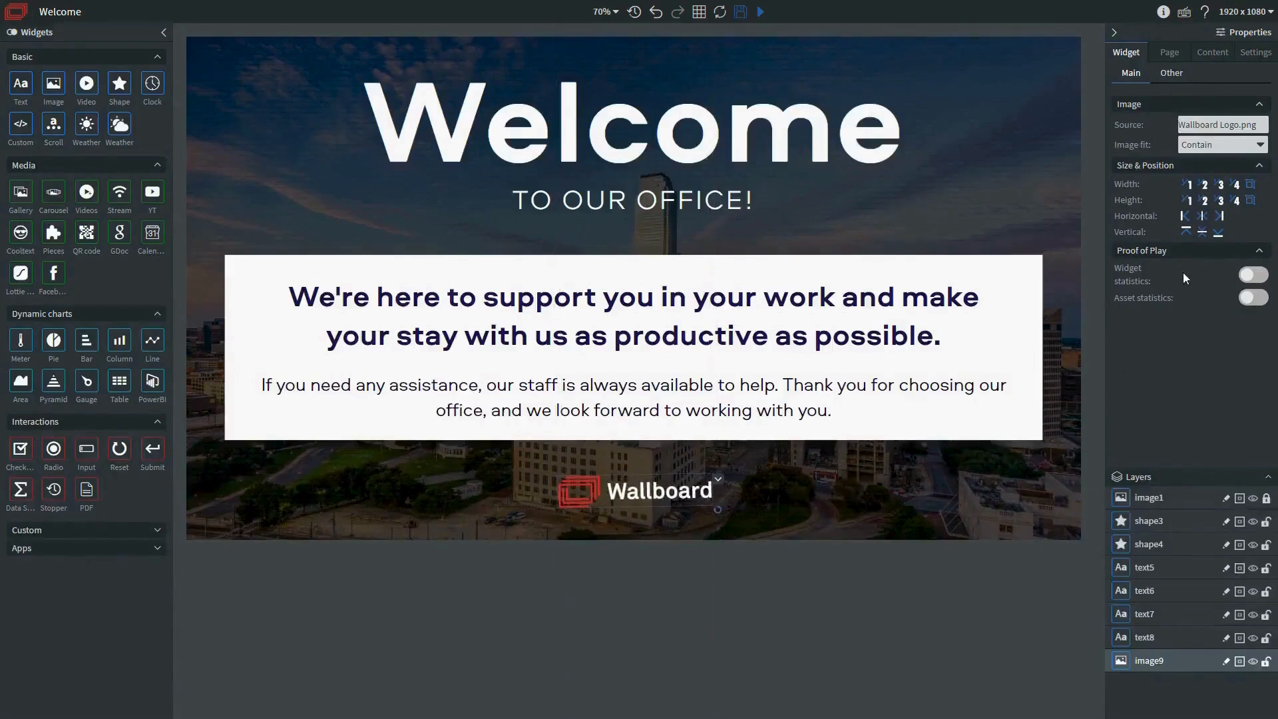
pyautogui.click(1205, 218)
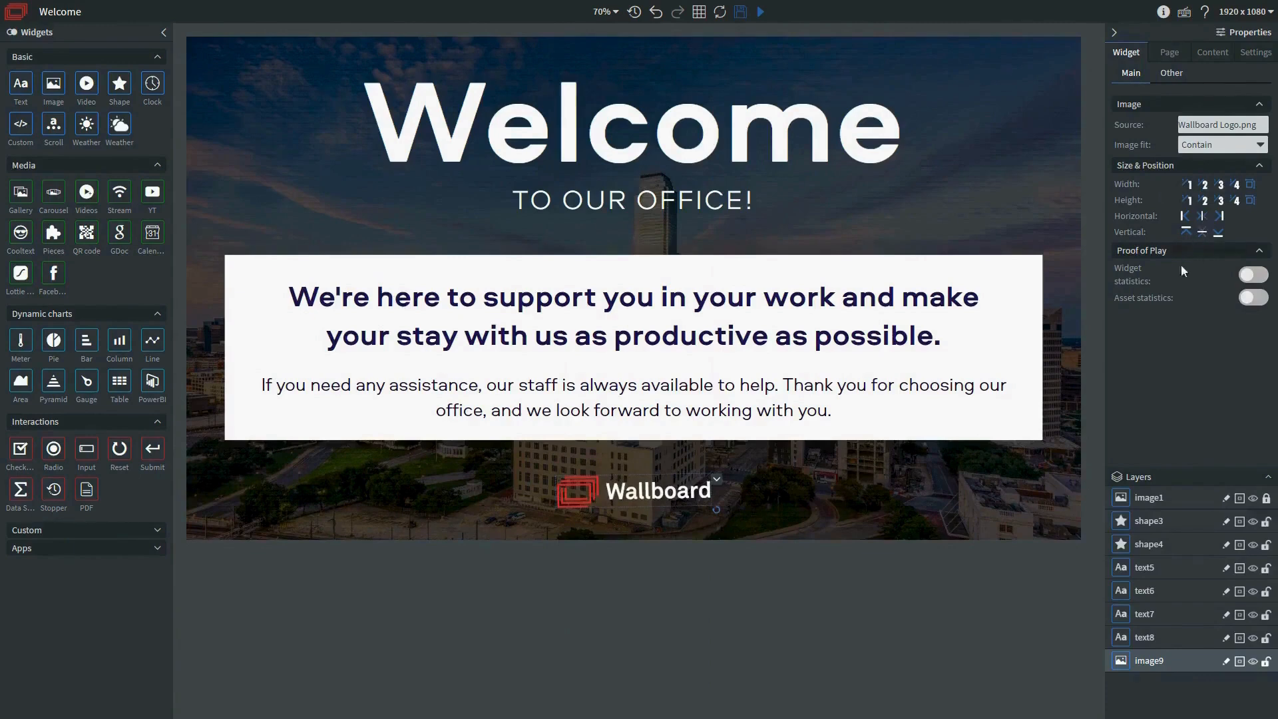
# Step: Set the font color of the bold message in the white box to black, #000000
pyautogui.click(703, 328)
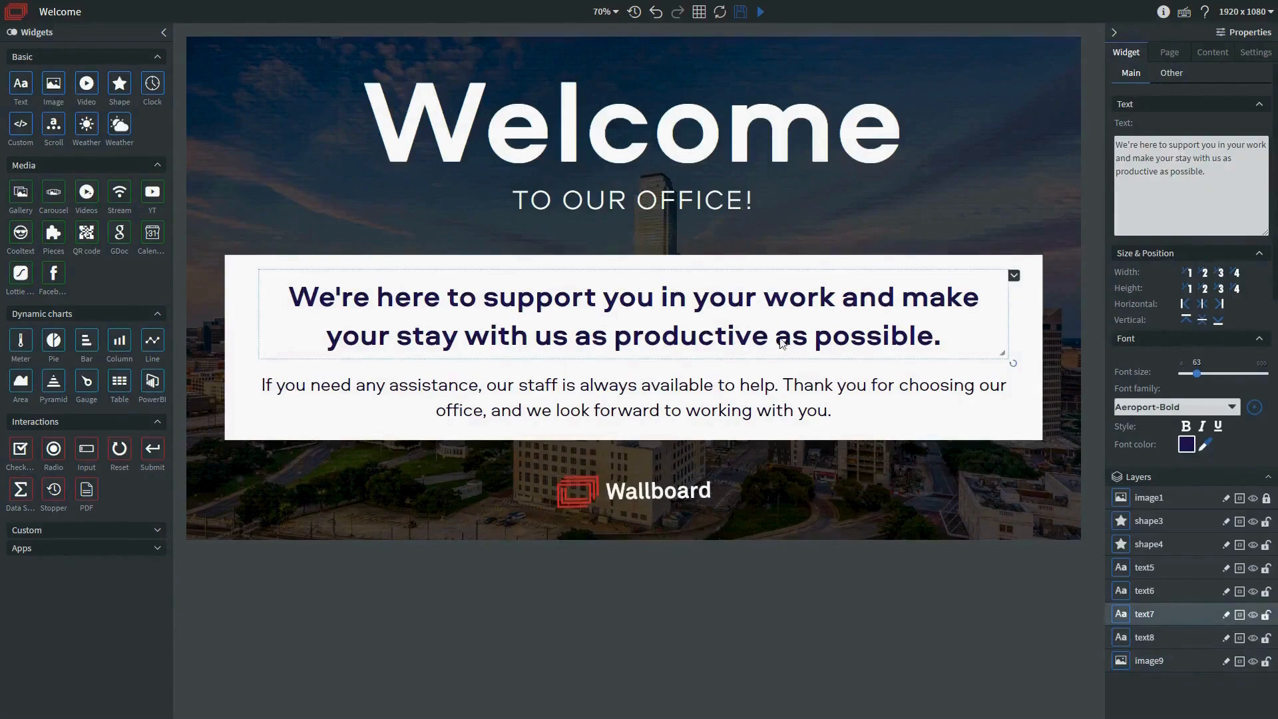
pyautogui.click(1186, 444)
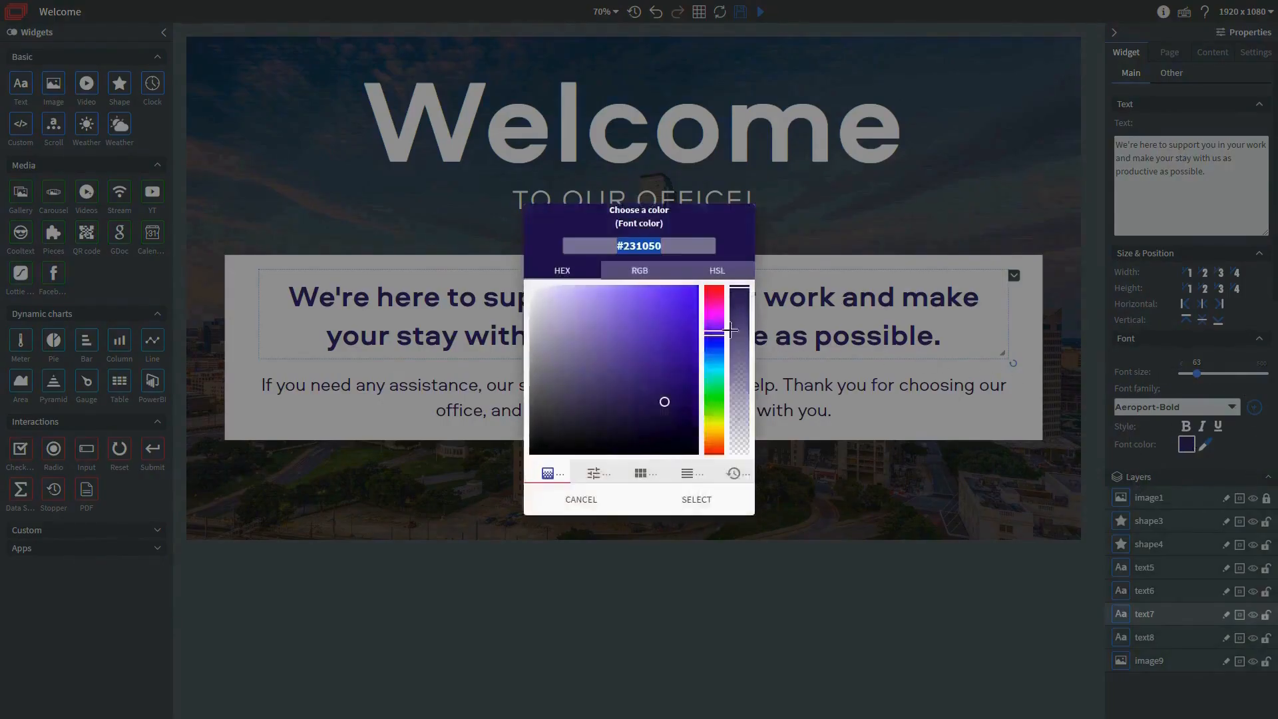
pyautogui.click(591, 379)
pyautogui.moveTo(568, 424); pyautogui.dragTo(520, 471)
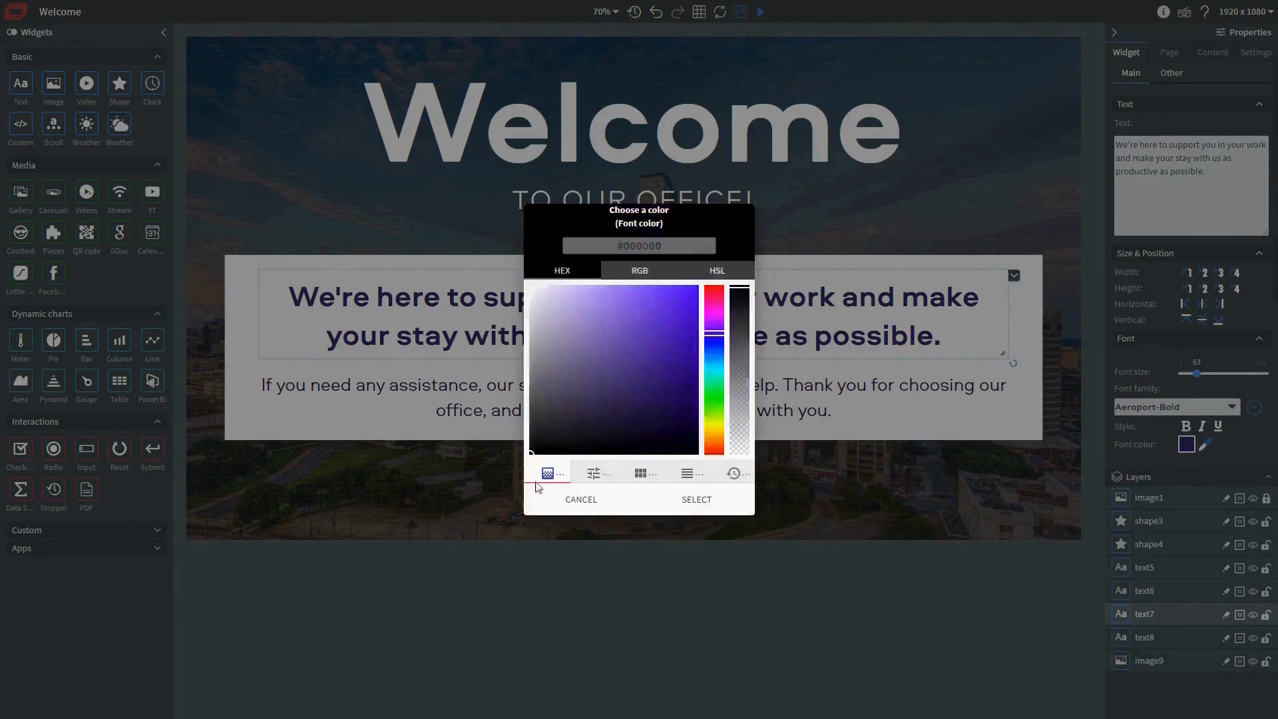
pyautogui.click(687, 501)
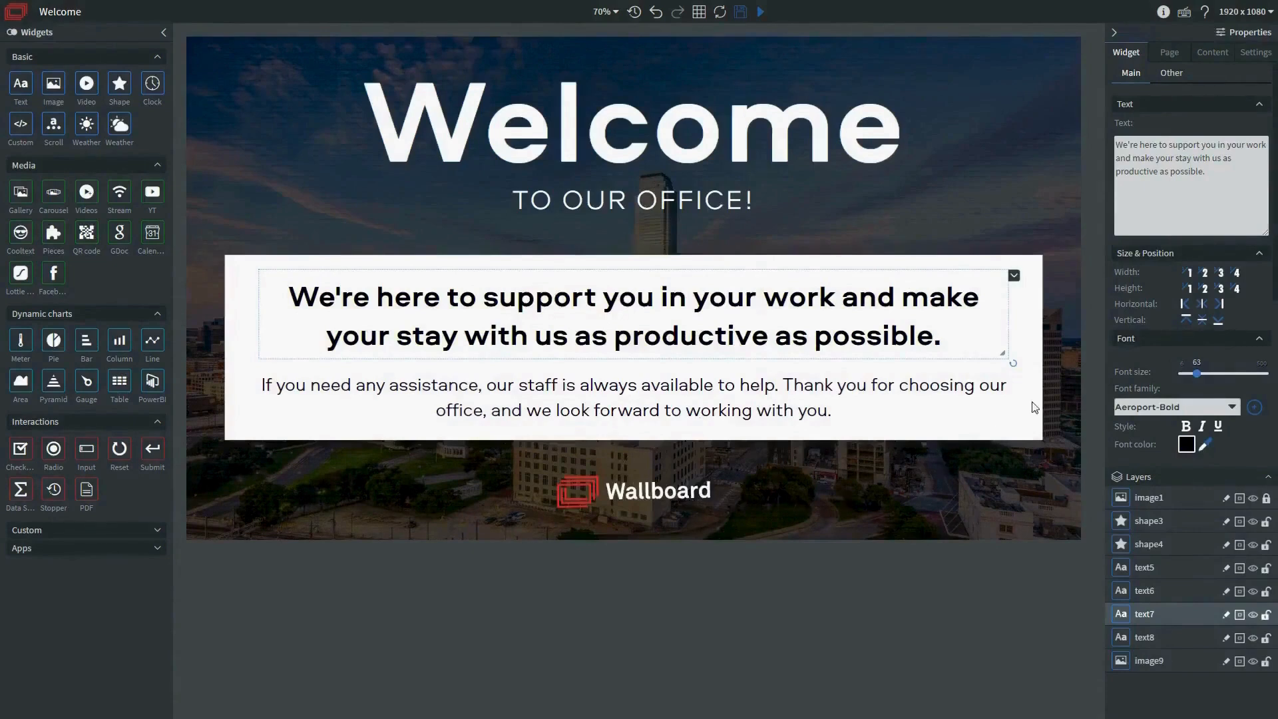
# Step: Replace the bold message in the white box with "The most fully featured, easy to use digital signage CMS on the market"
pyautogui.moveTo(1176, 228); pyautogui.dragTo(1118, 140)
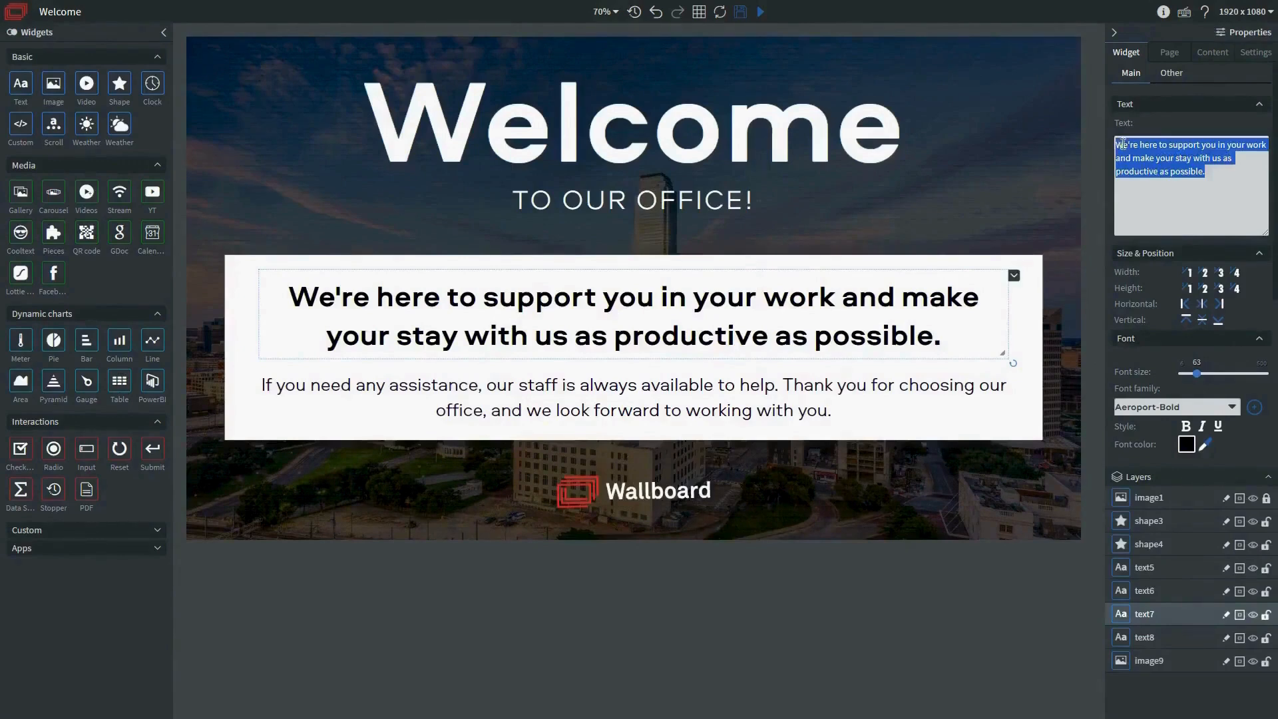
pyautogui.write('The most fully featured, easy to use digital signage CMS on the market')
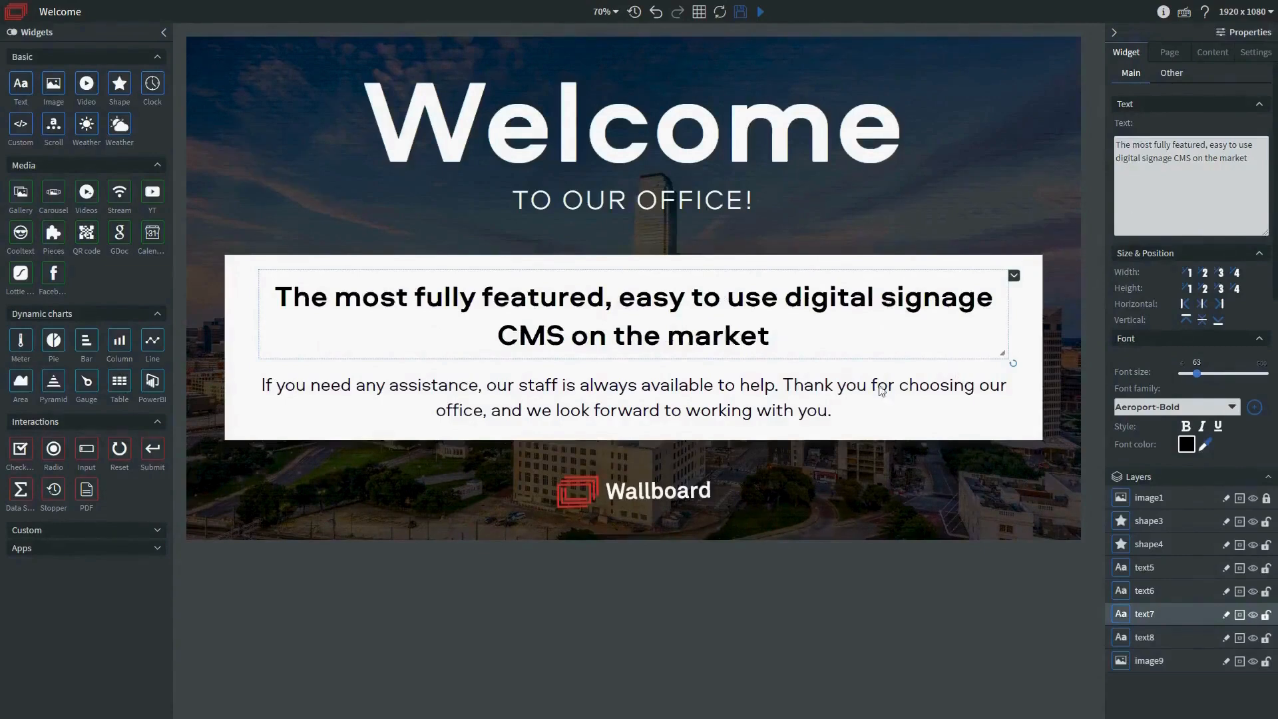
# Step: Change the paragraph to "Wallboard's intuitive design, seamless integrations, and built-in interactivity helps you create and manage dynamic digital signage content quickly and easily with no coding required."
pyautogui.click(764, 402)
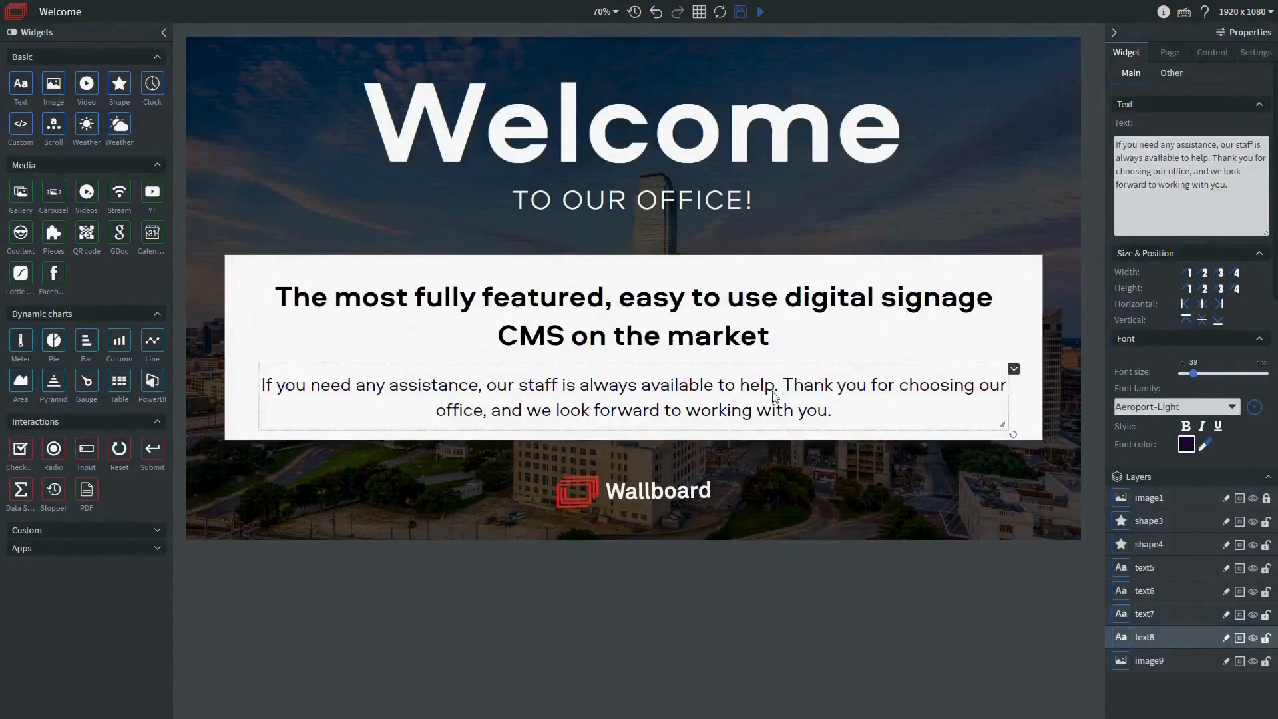
pyautogui.tripleClick(1158, 196)
pyautogui.write("Wallboard's intuitive design, seamless integrations, and built-in interactivity helps you create and manage dynamic digital signage content quickly and easily with no coding required.")
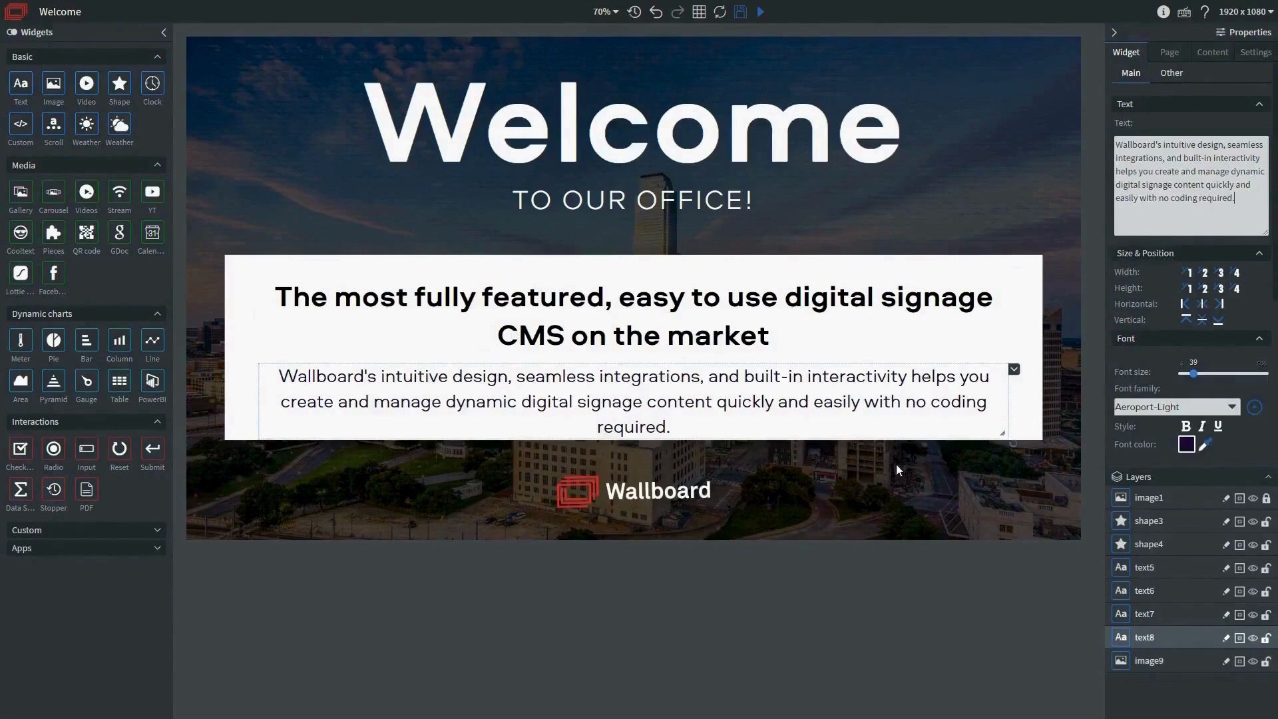
# Step: Set the paragraph's font size to 30, move it up slightly within the white box, and save the Welcome slide
pyautogui.moveTo(1195, 379); pyautogui.dragTo(1195, 380)
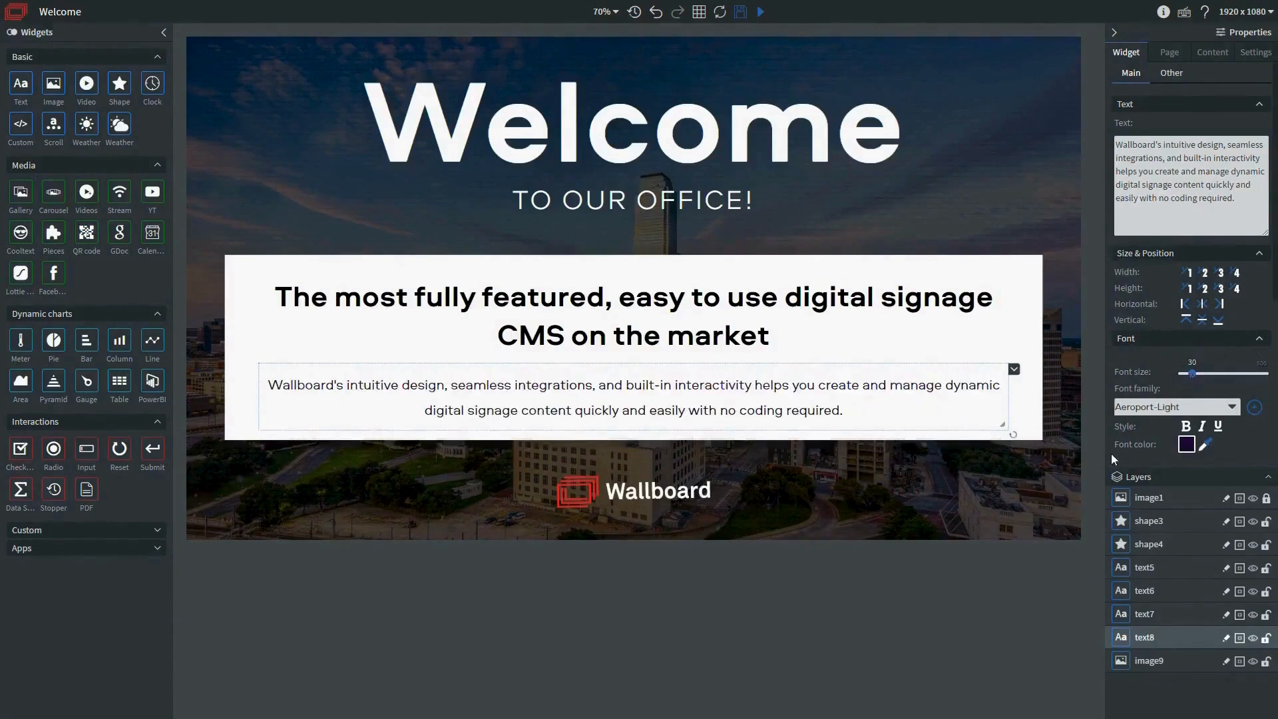
pyautogui.click(984, 556)
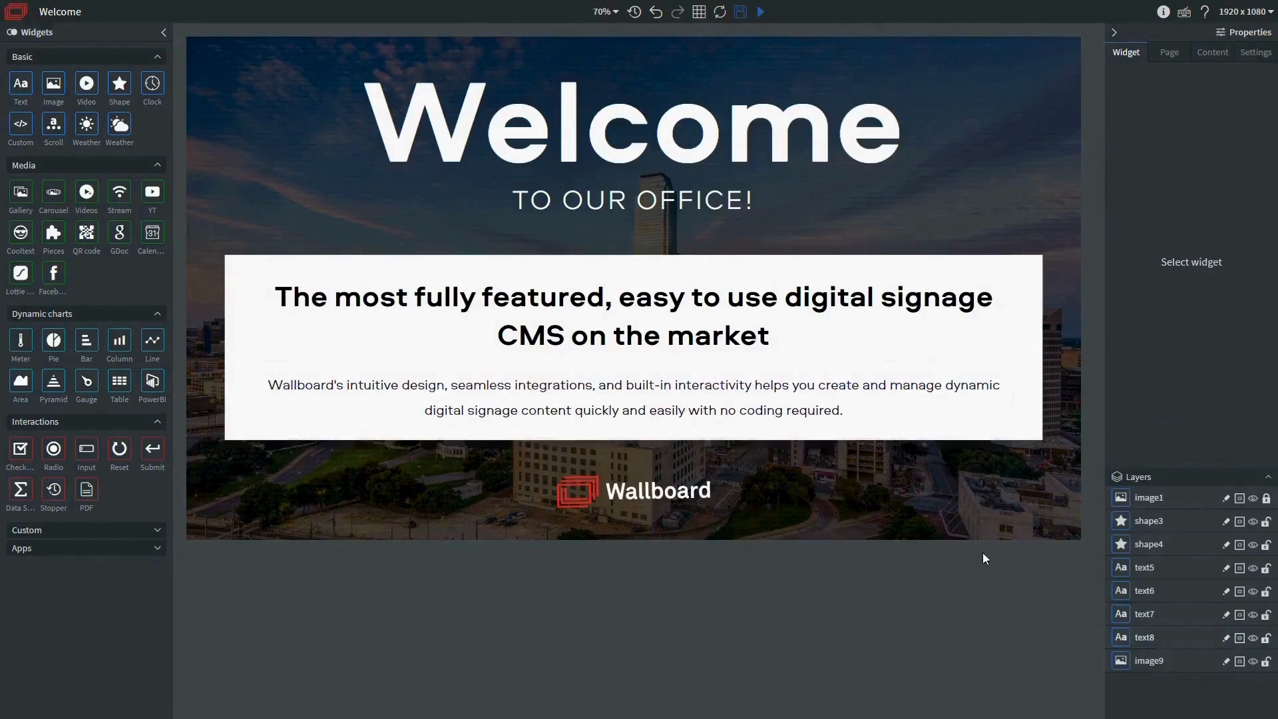
pyautogui.click(735, 402)
pyautogui.moveTo(735, 402); pyautogui.dragTo(730, 390)
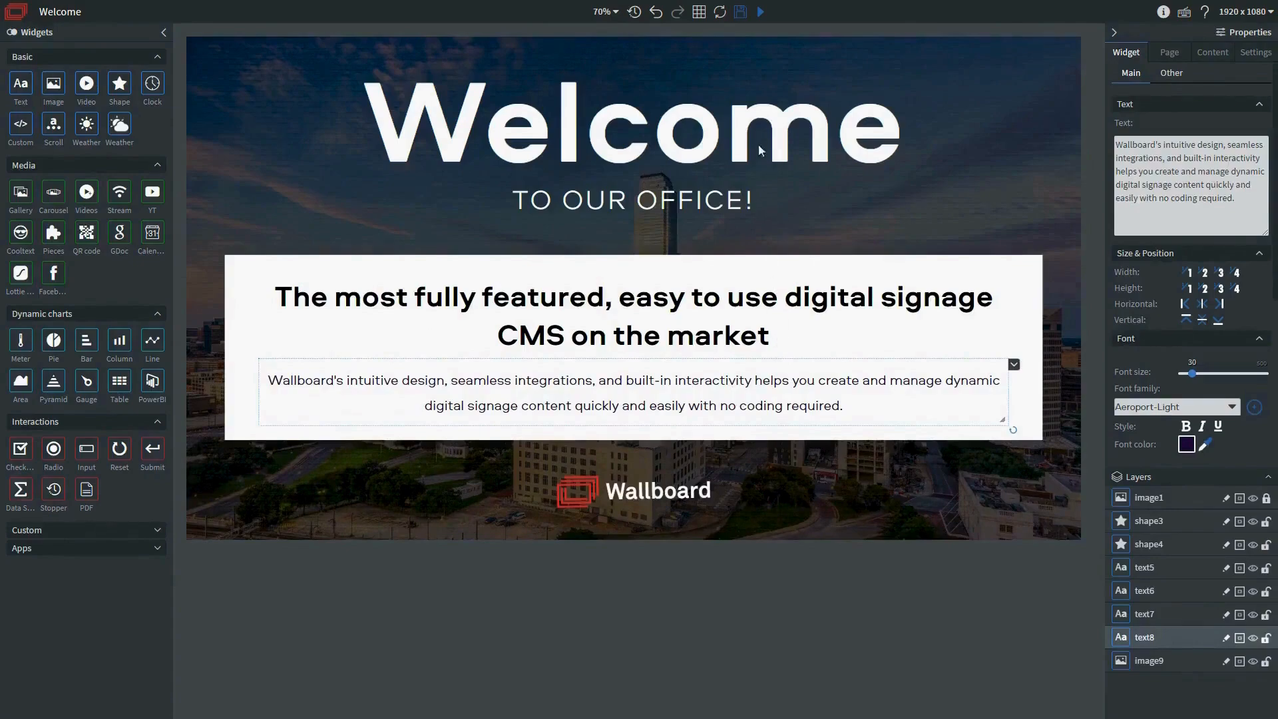
pyautogui.click(743, 16)
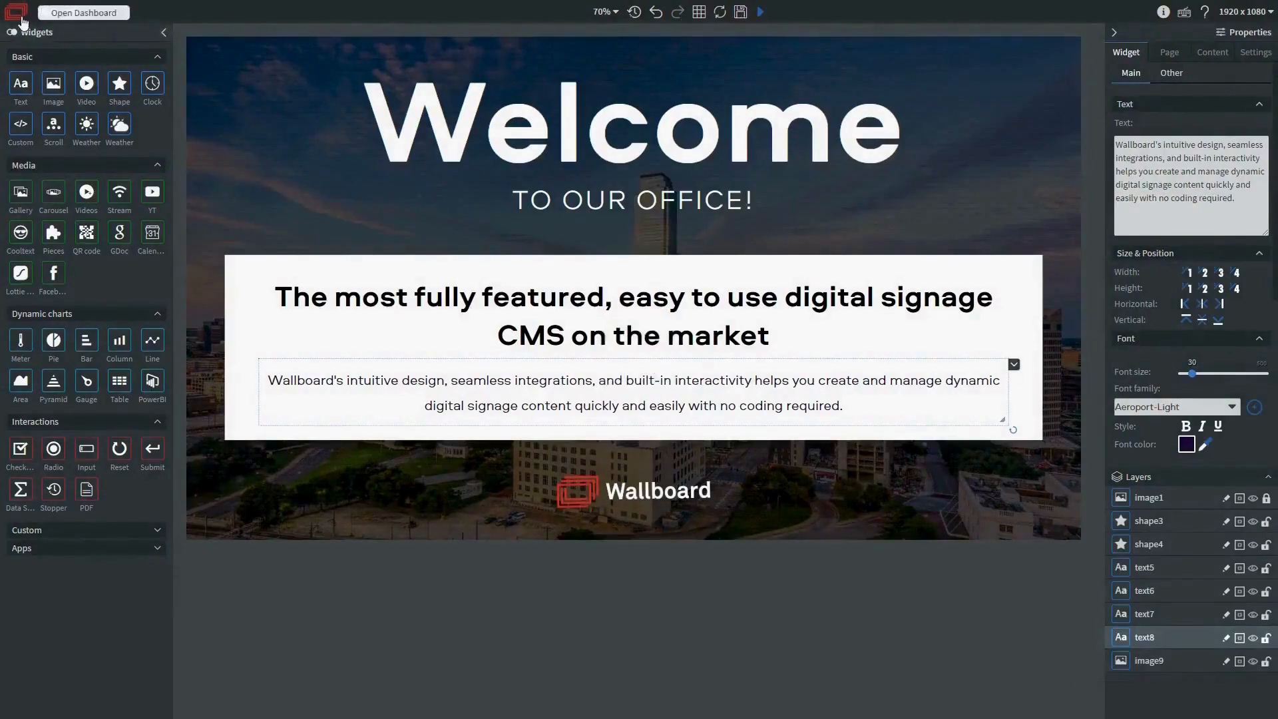
# Step: Return to the contents dashboard, then create and open a new playlist named Corporate
pyautogui.click(20, 20)
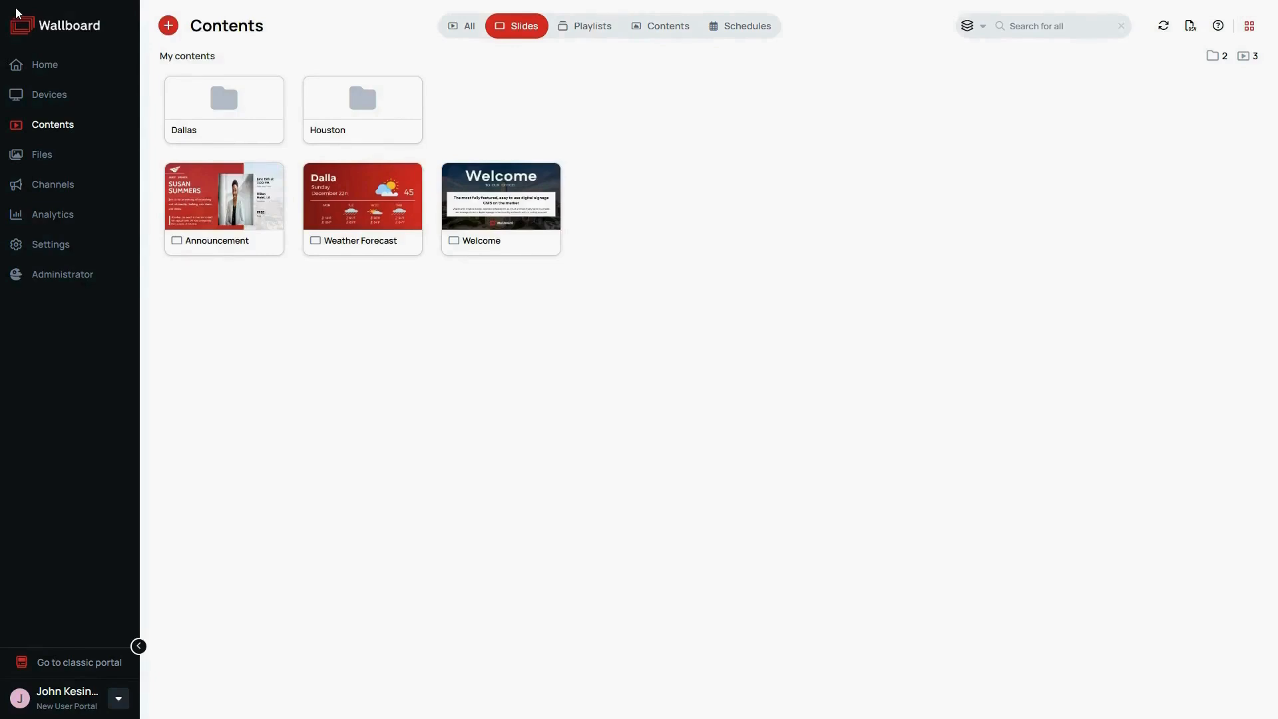
pyautogui.click(167, 27)
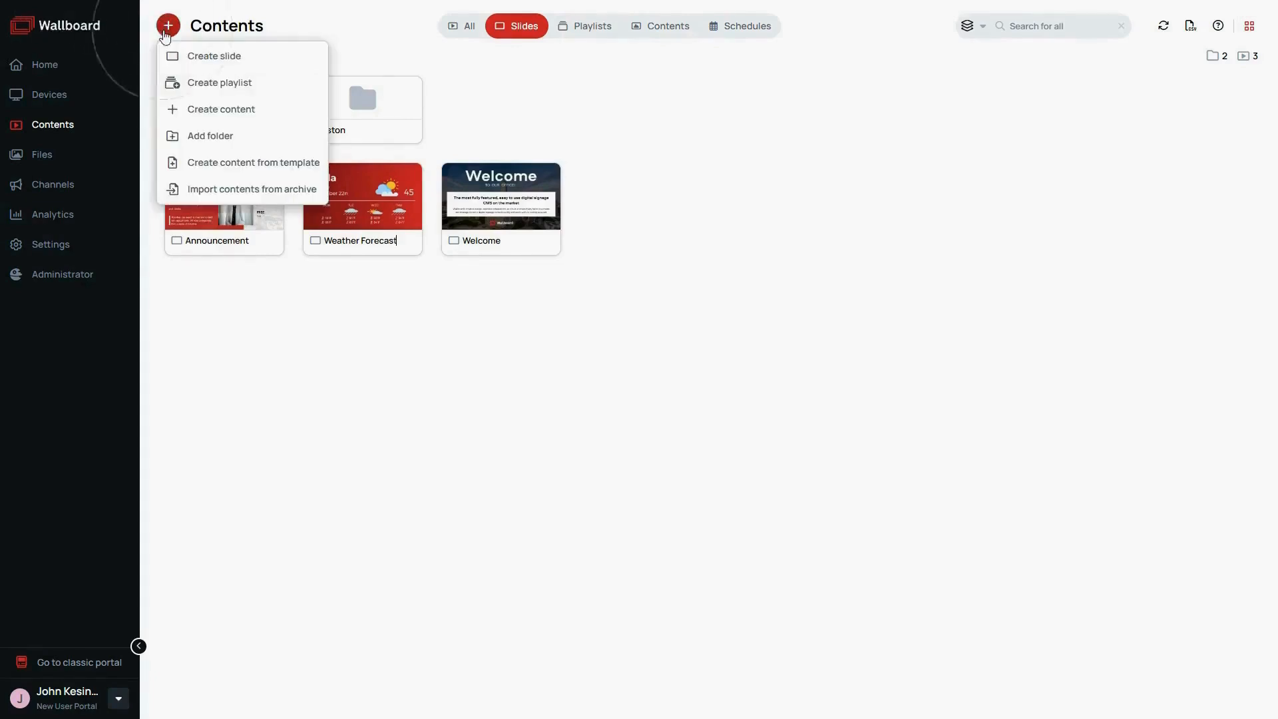
pyautogui.click(198, 83)
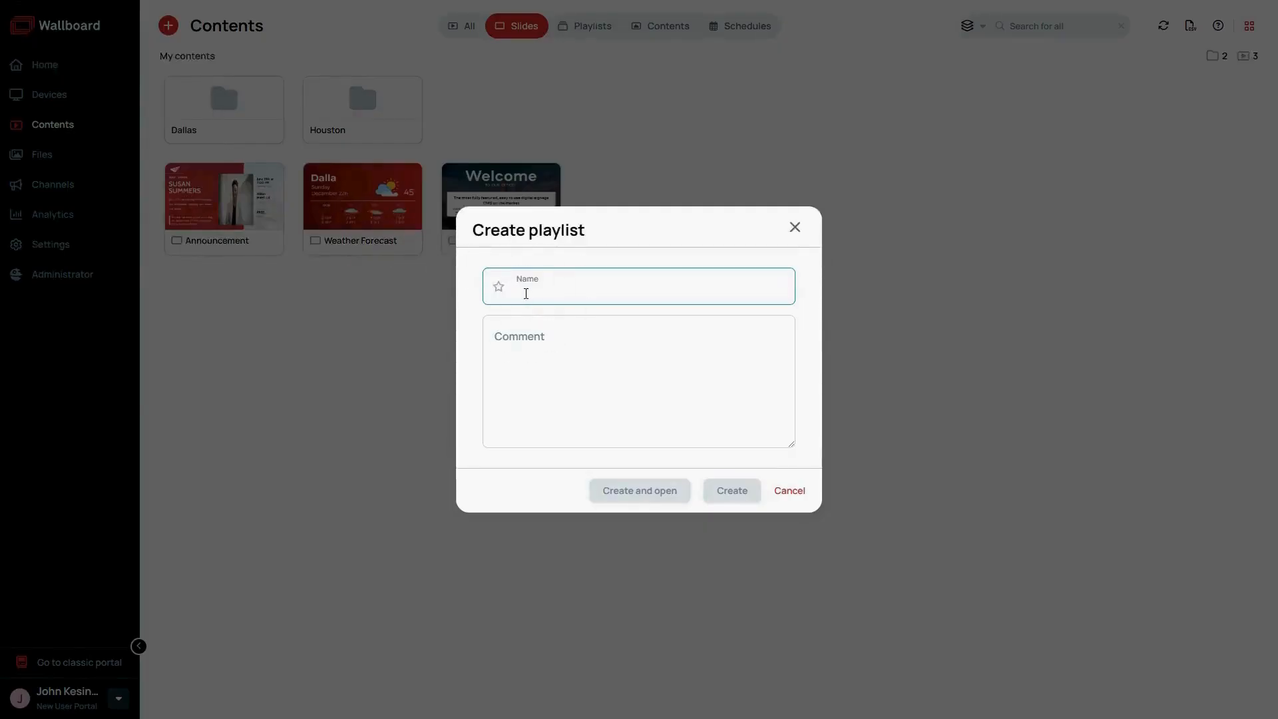
pyautogui.write('Corporate')
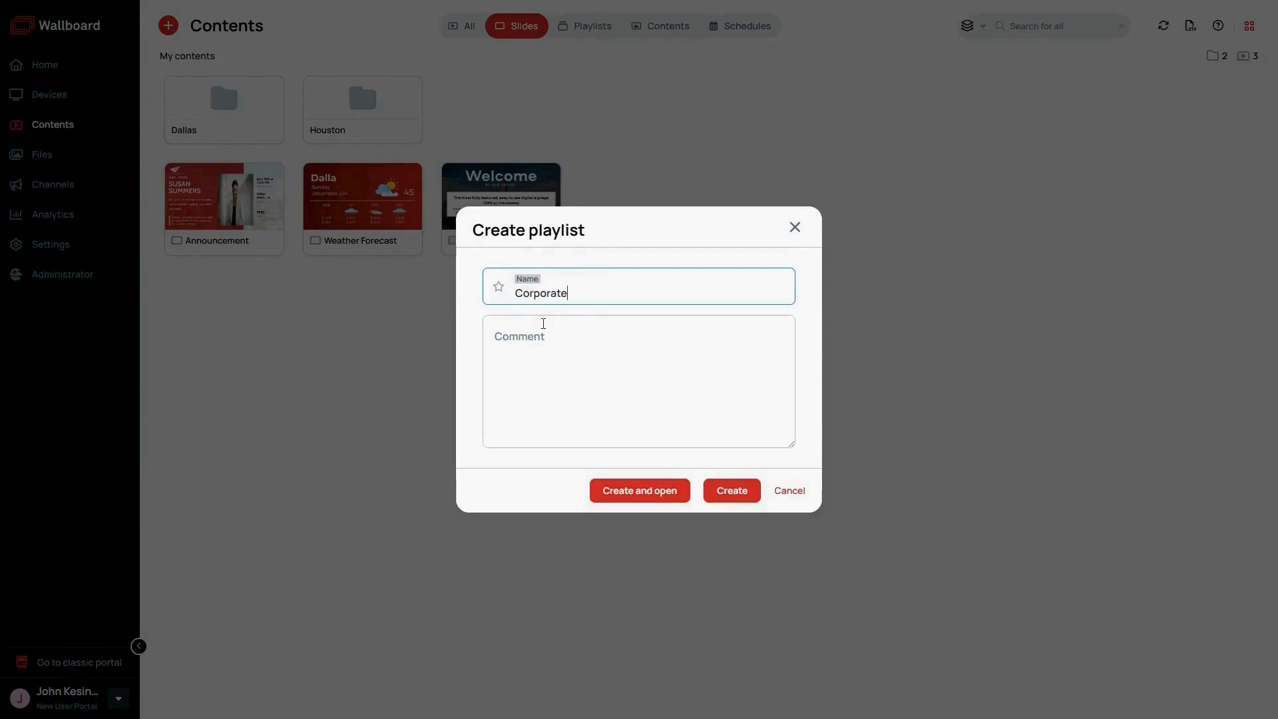
pyautogui.click(628, 491)
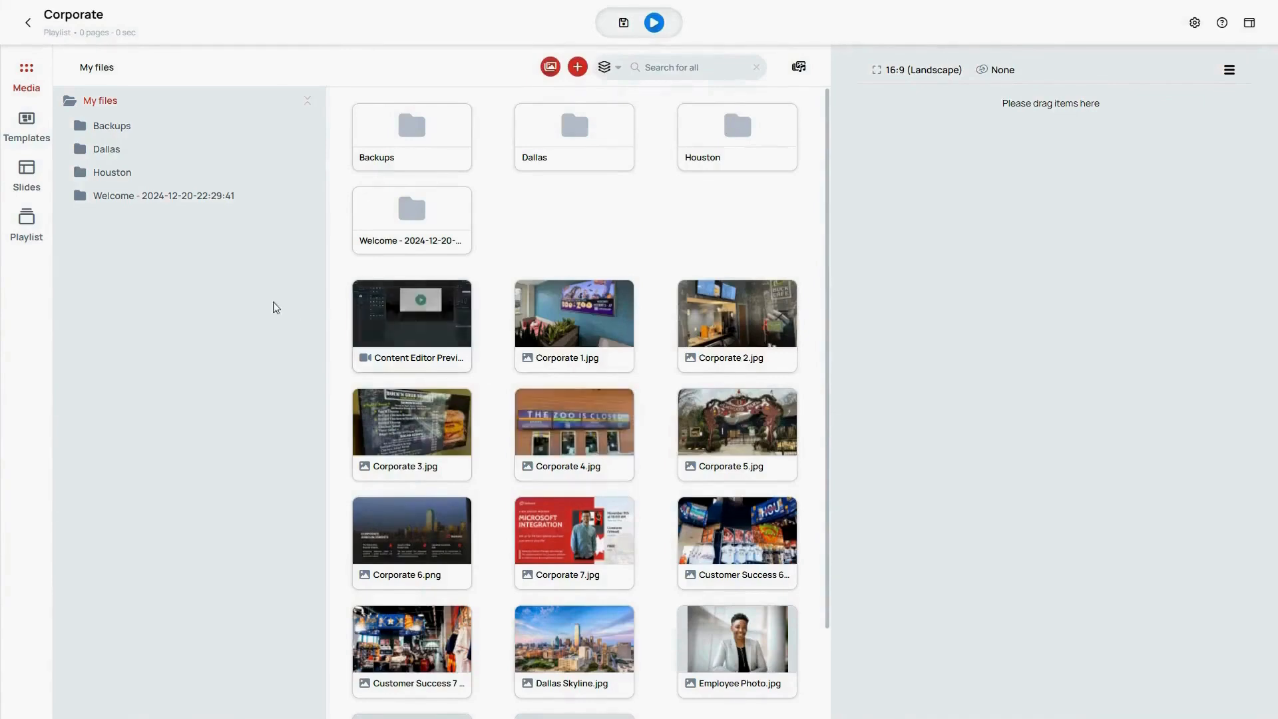
# Step: Add the Welcome, Announcement and Weather Forecast slides to the Corporate playlist in that order
pyautogui.click(39, 192)
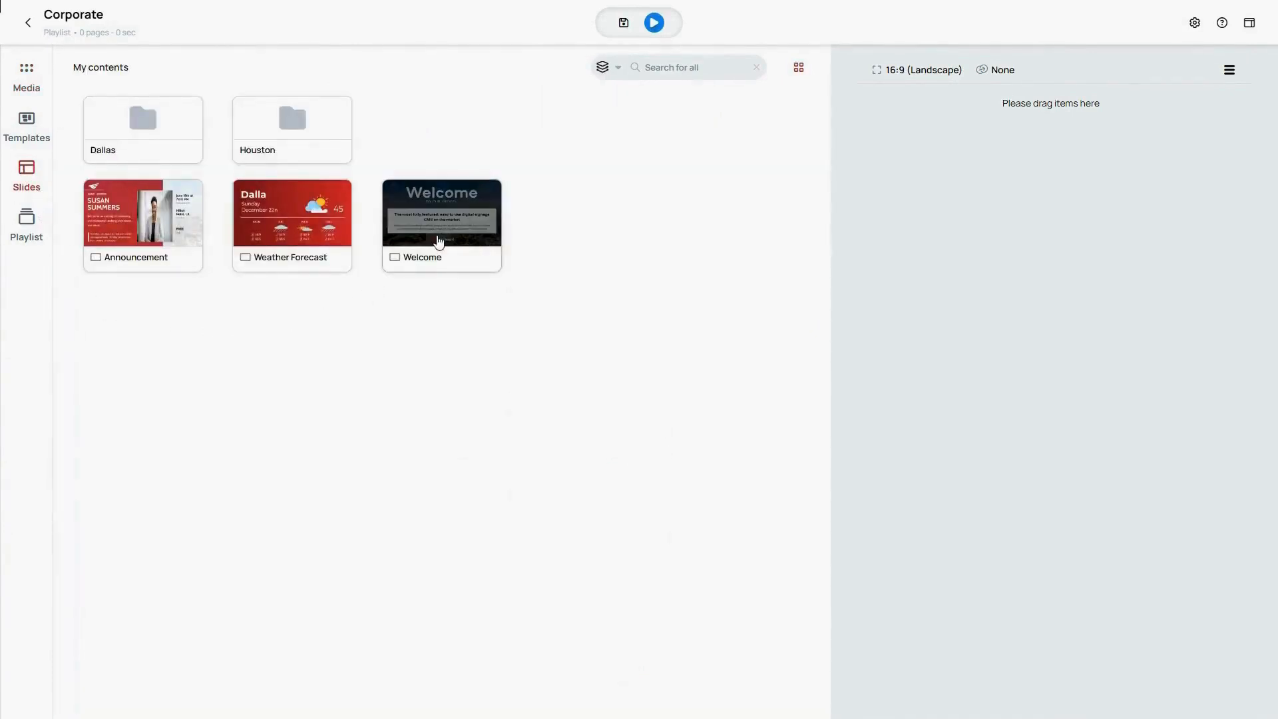
pyautogui.moveTo(486, 257); pyautogui.dragTo(943, 166)
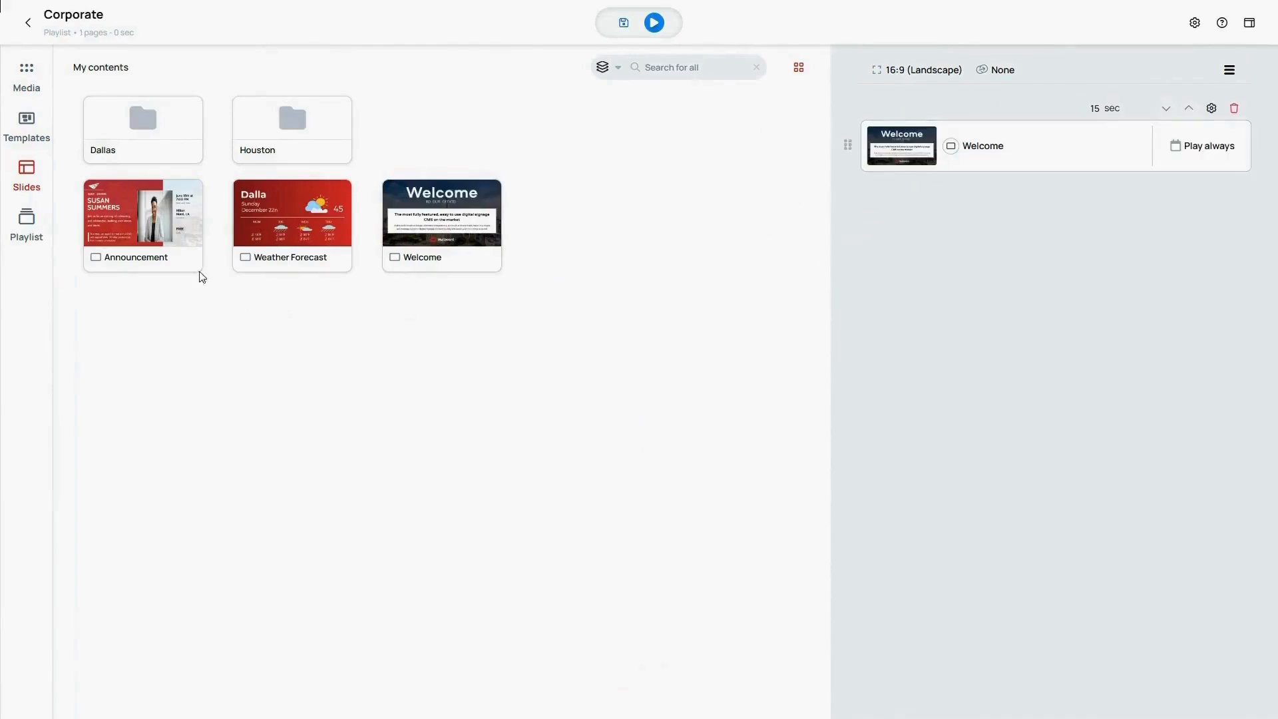
pyautogui.moveTo(178, 251); pyautogui.dragTo(999, 296)
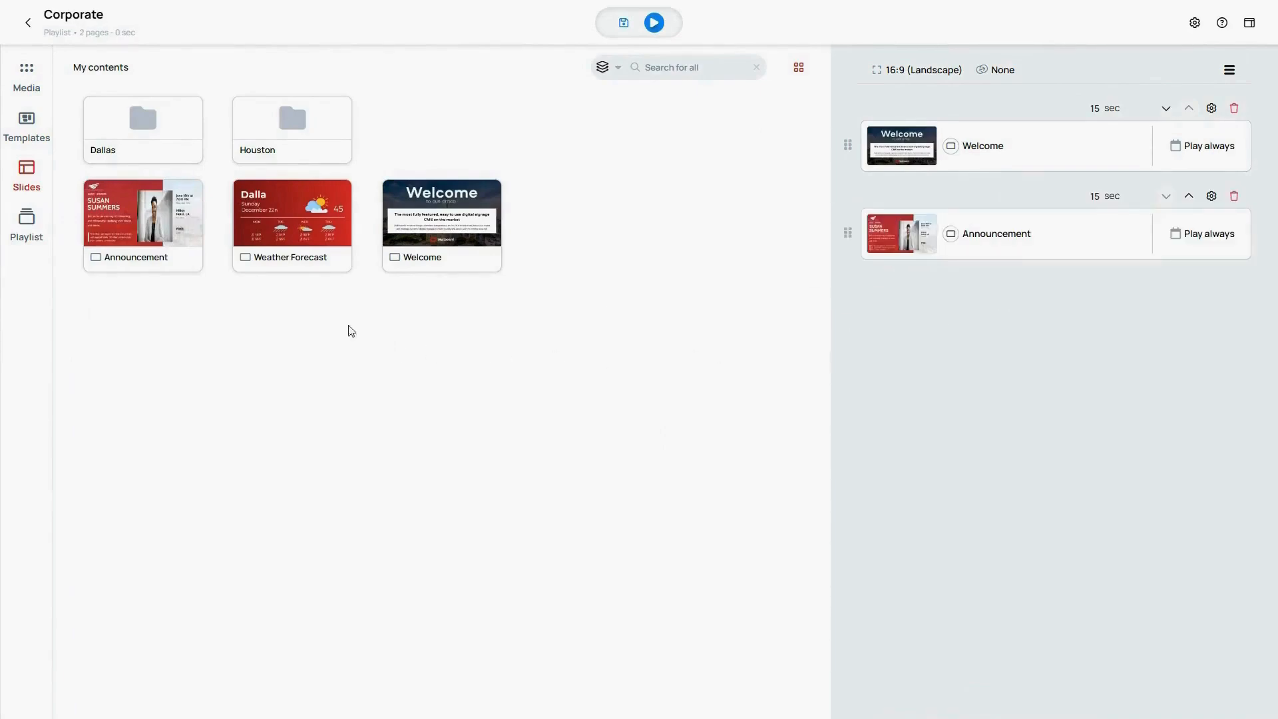
pyautogui.moveTo(300, 255); pyautogui.dragTo(987, 374)
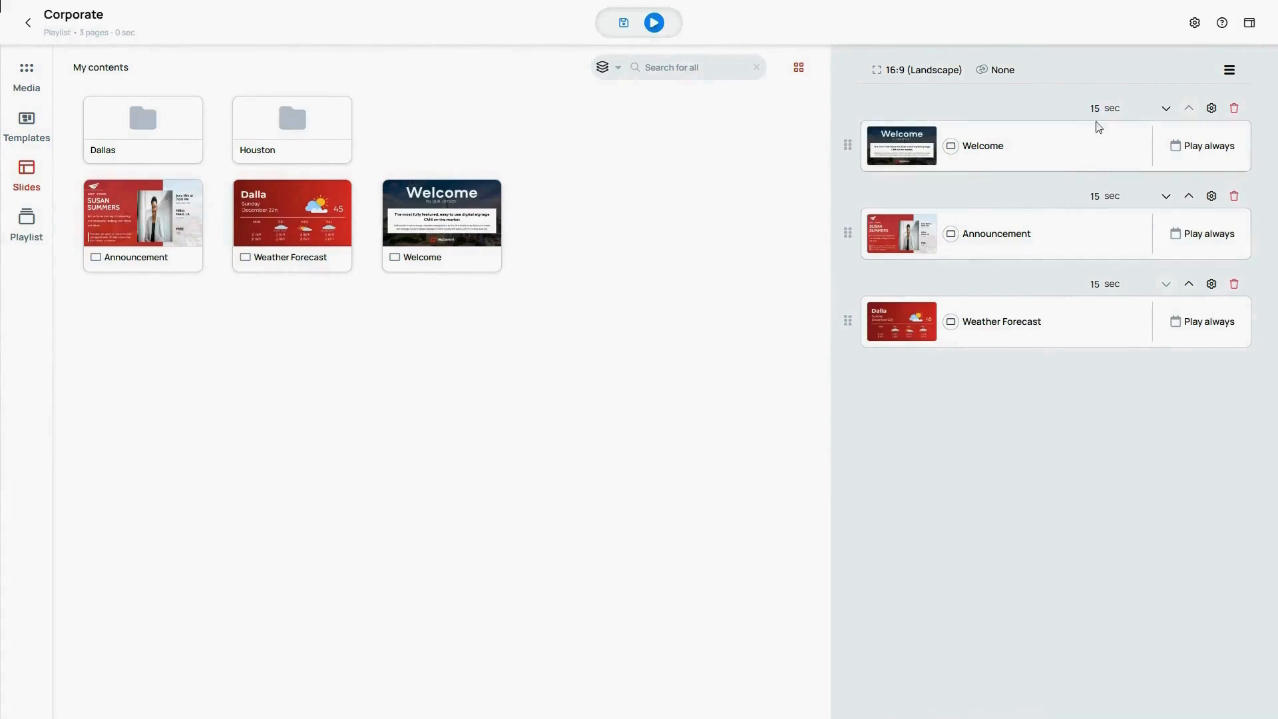
# Step: Set the display duration of the Welcome, Announcement and Weather Forecast slides in the playlist to 8 seconds each
pyautogui.doubleClick(1095, 110)
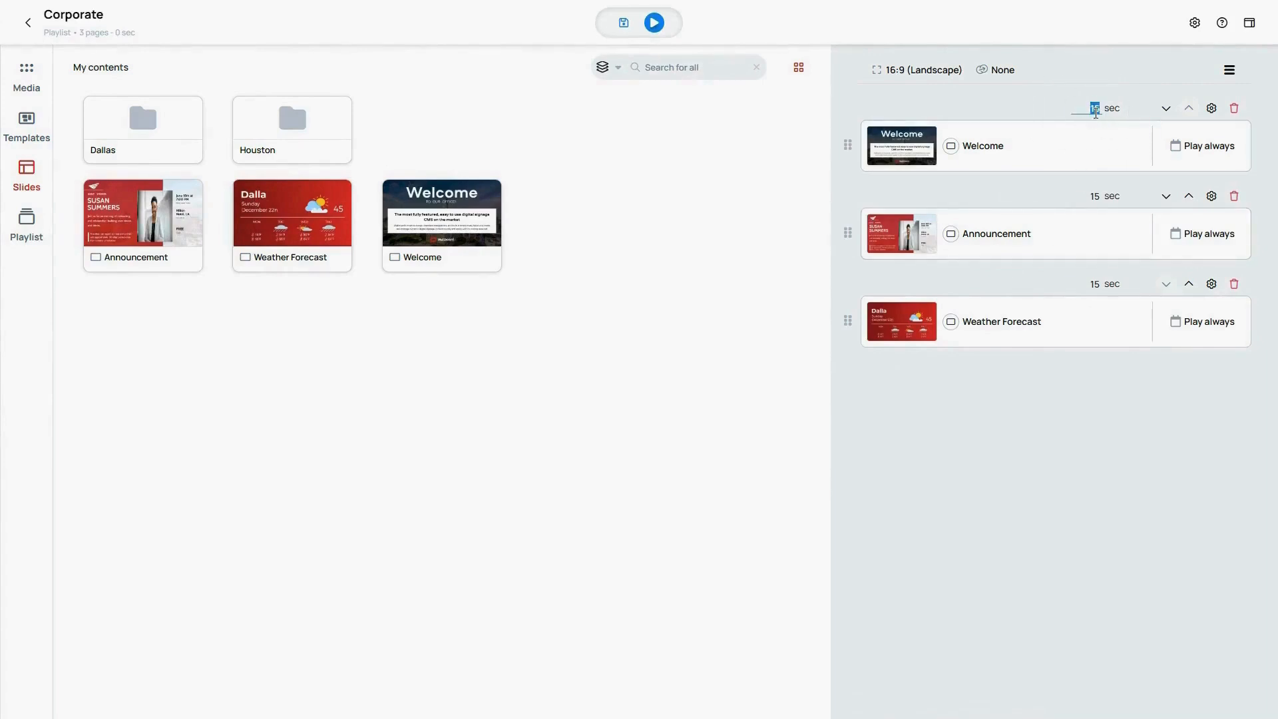
pyautogui.write('8')
pyautogui.doubleClick(1096, 196)
pyautogui.write('8')
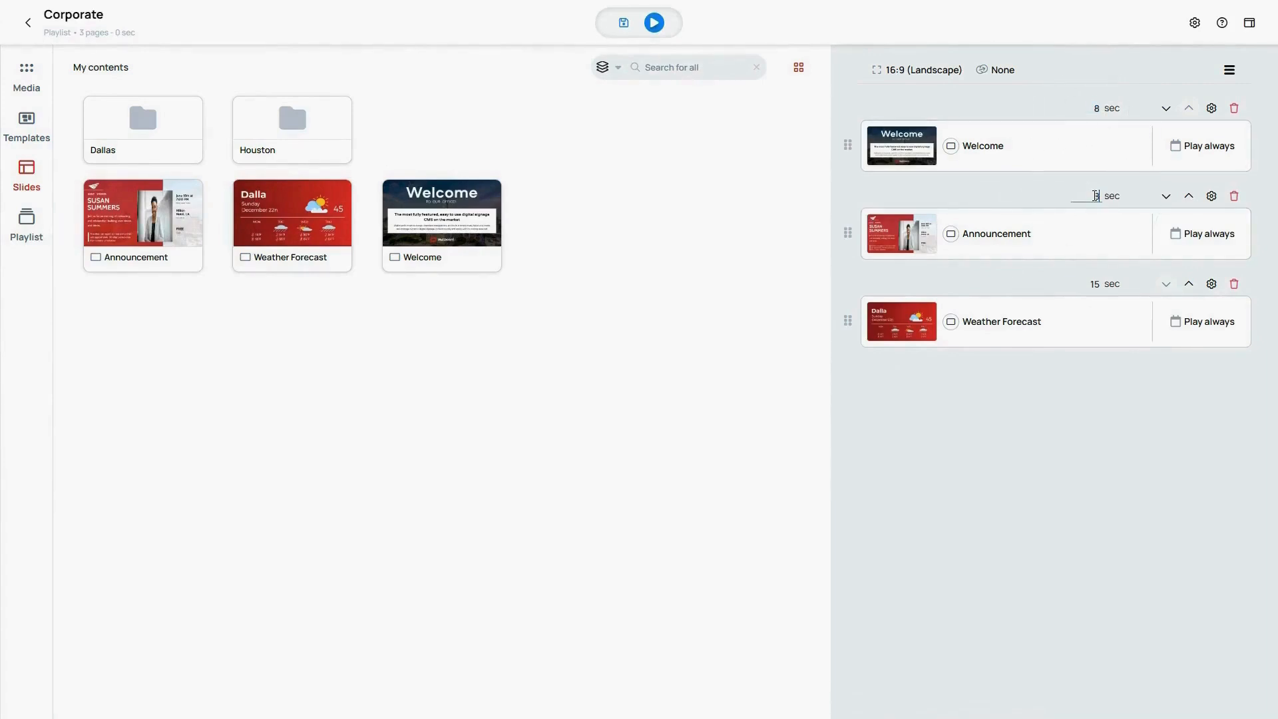
pyautogui.doubleClick(1096, 282)
pyautogui.write('8')
# Step: Save the Corporate playlist and start its preview
pyautogui.click(624, 25)
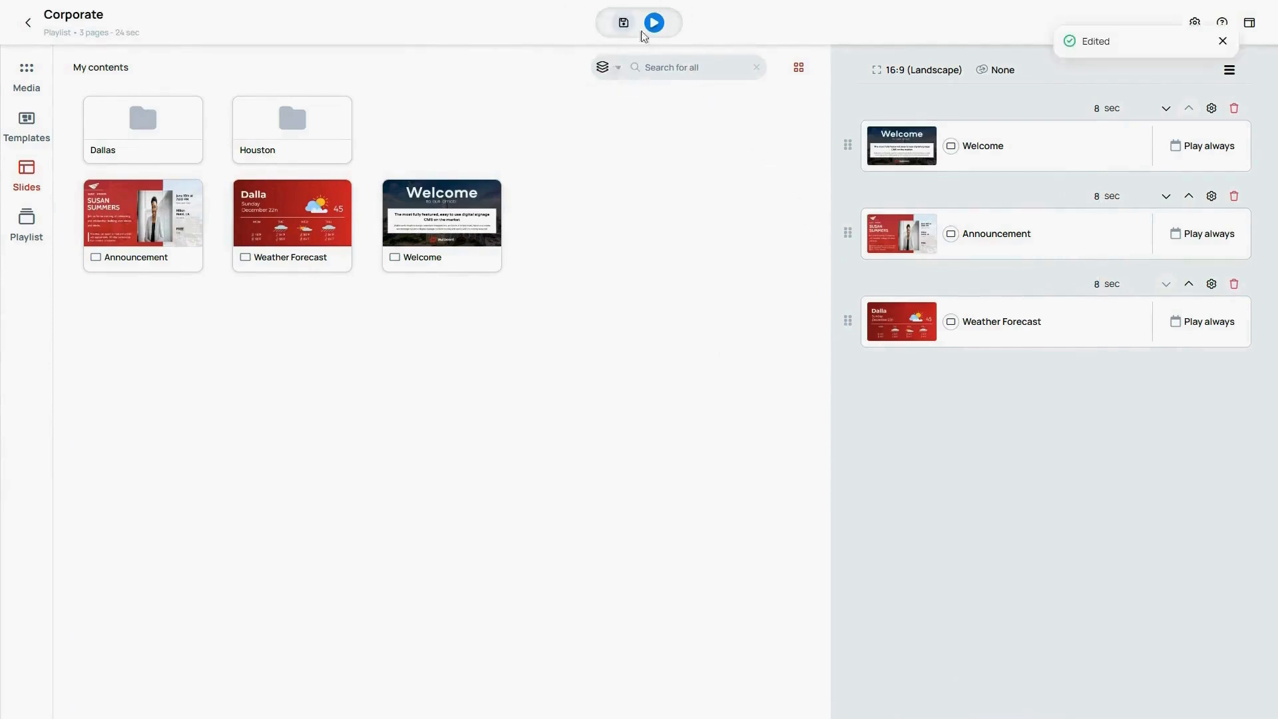
pyautogui.click(654, 22)
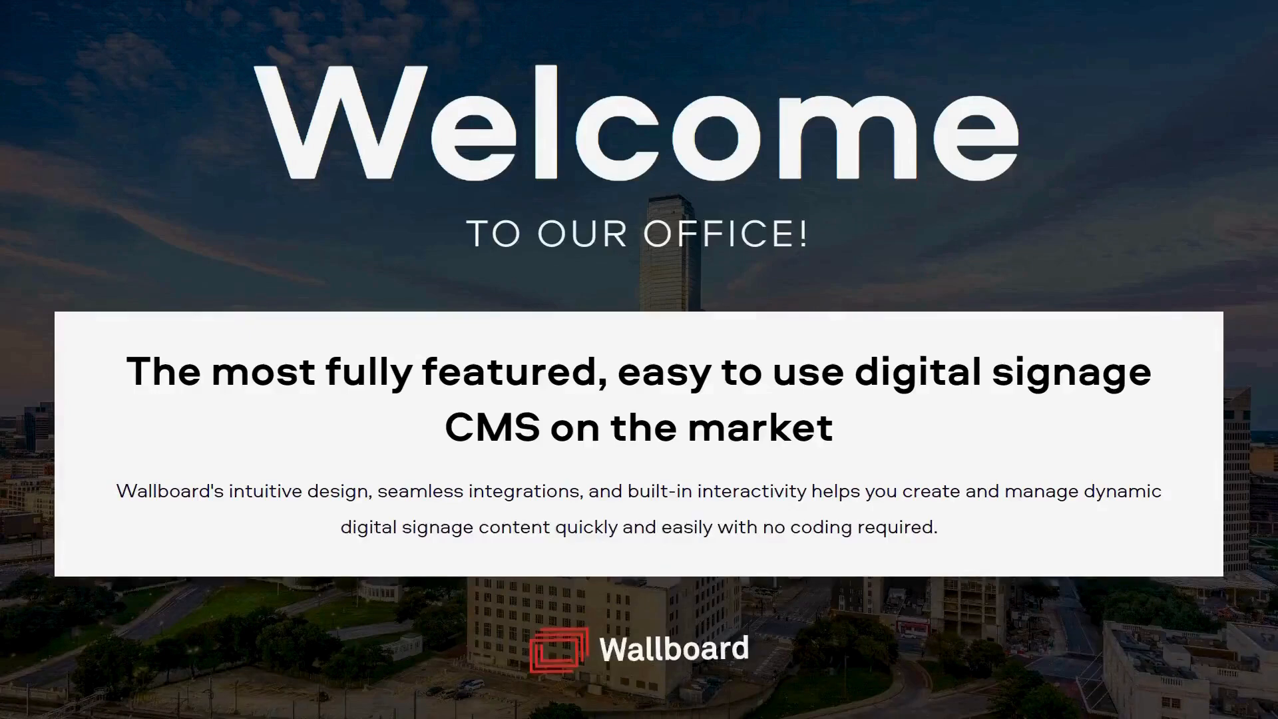